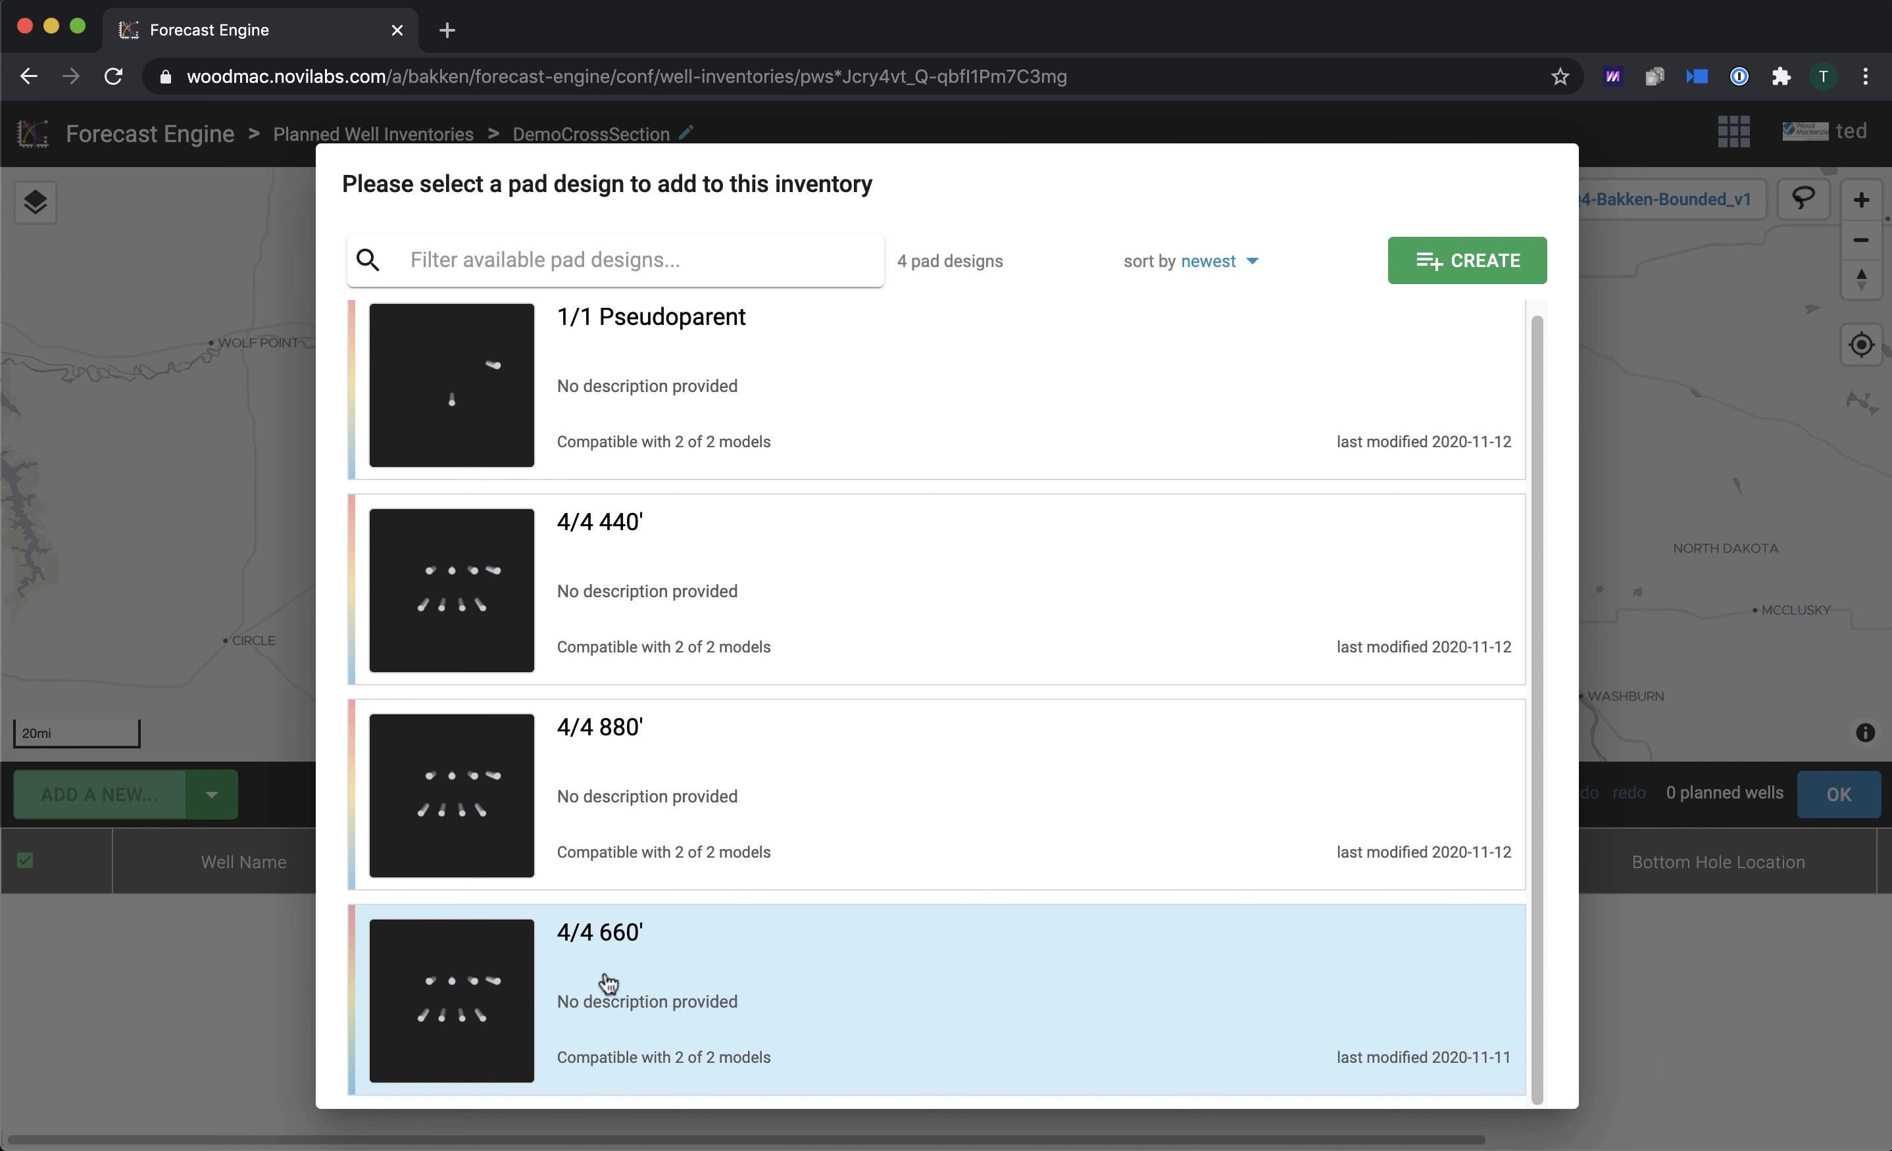
Step: Add a 4/4 660' pad named 1 at about longitude -103.398, latitude 47.490, southwest of the dense well area
click(706, 1000)
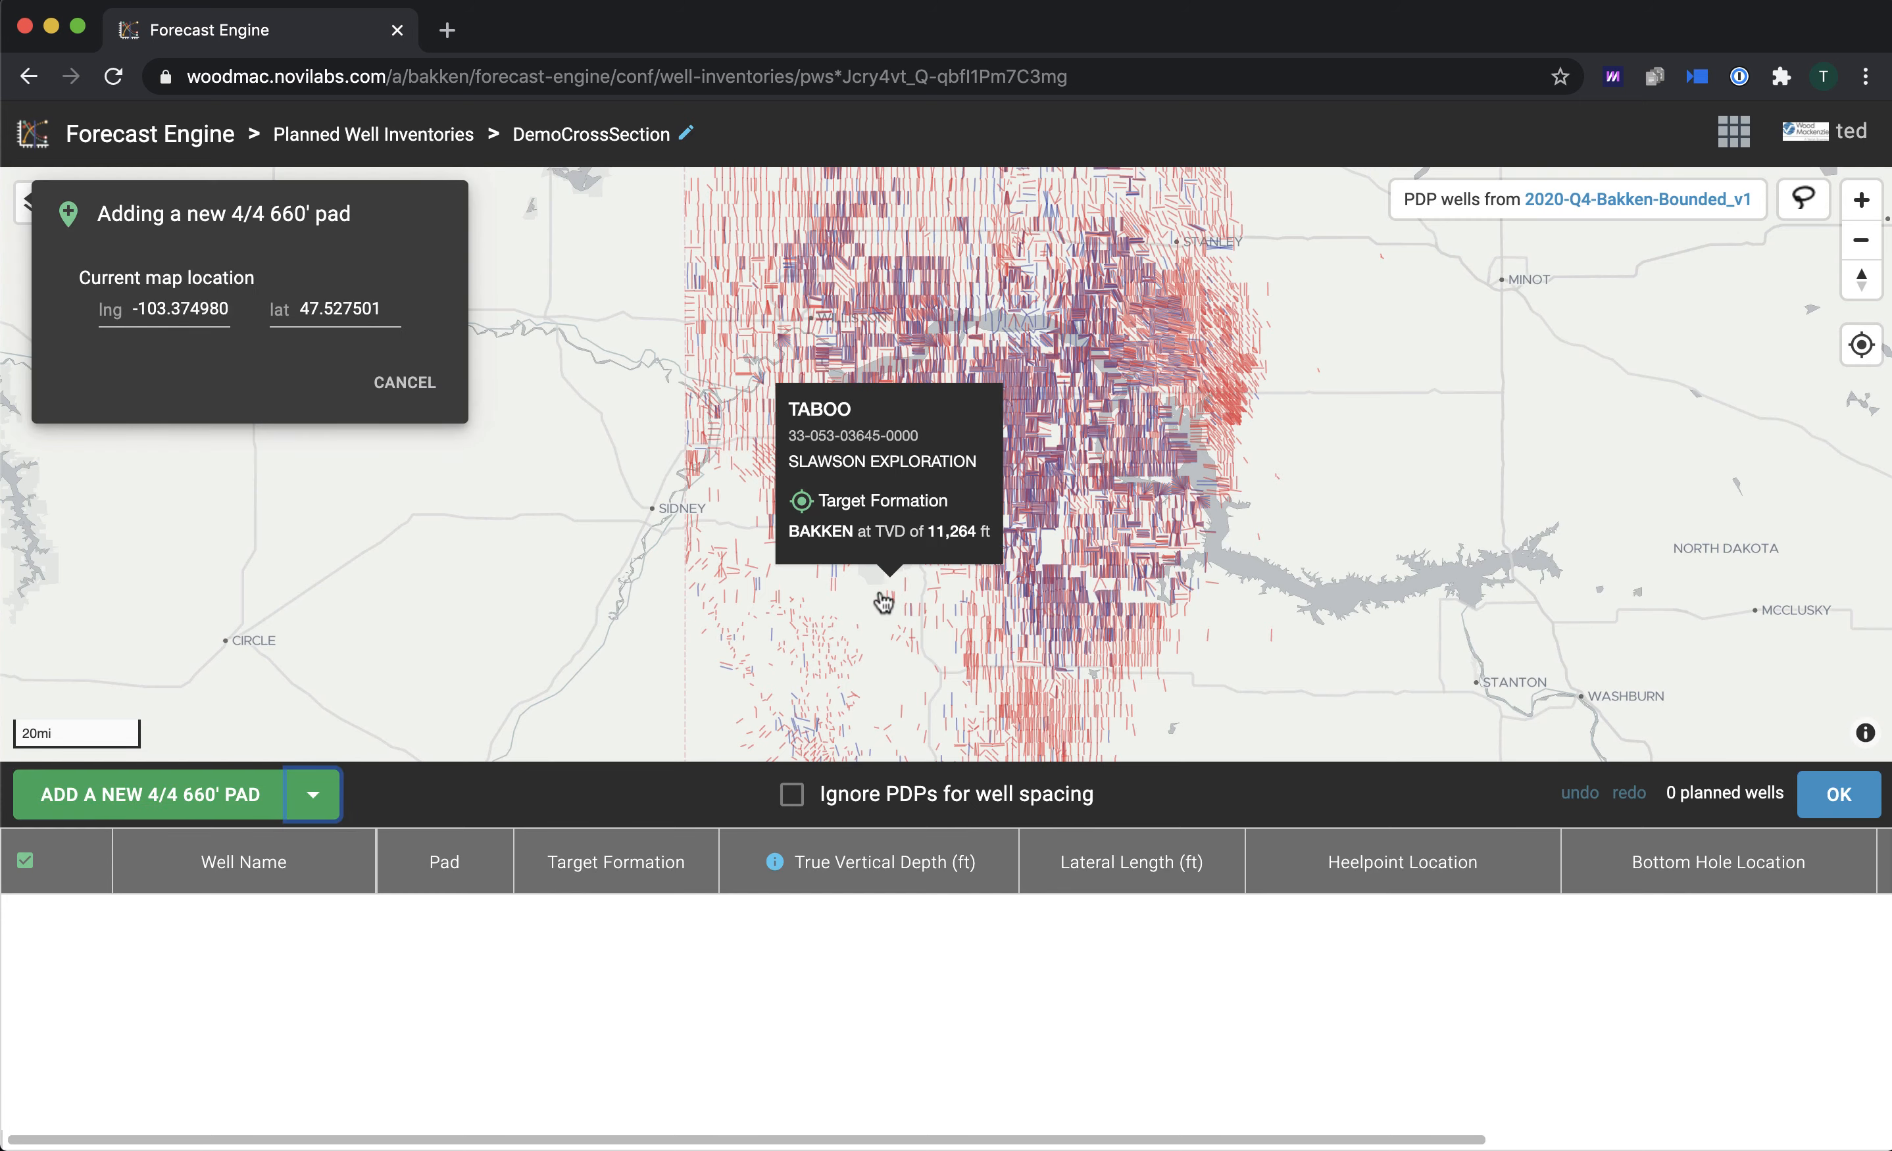
scroll(866, 560, up, 5)
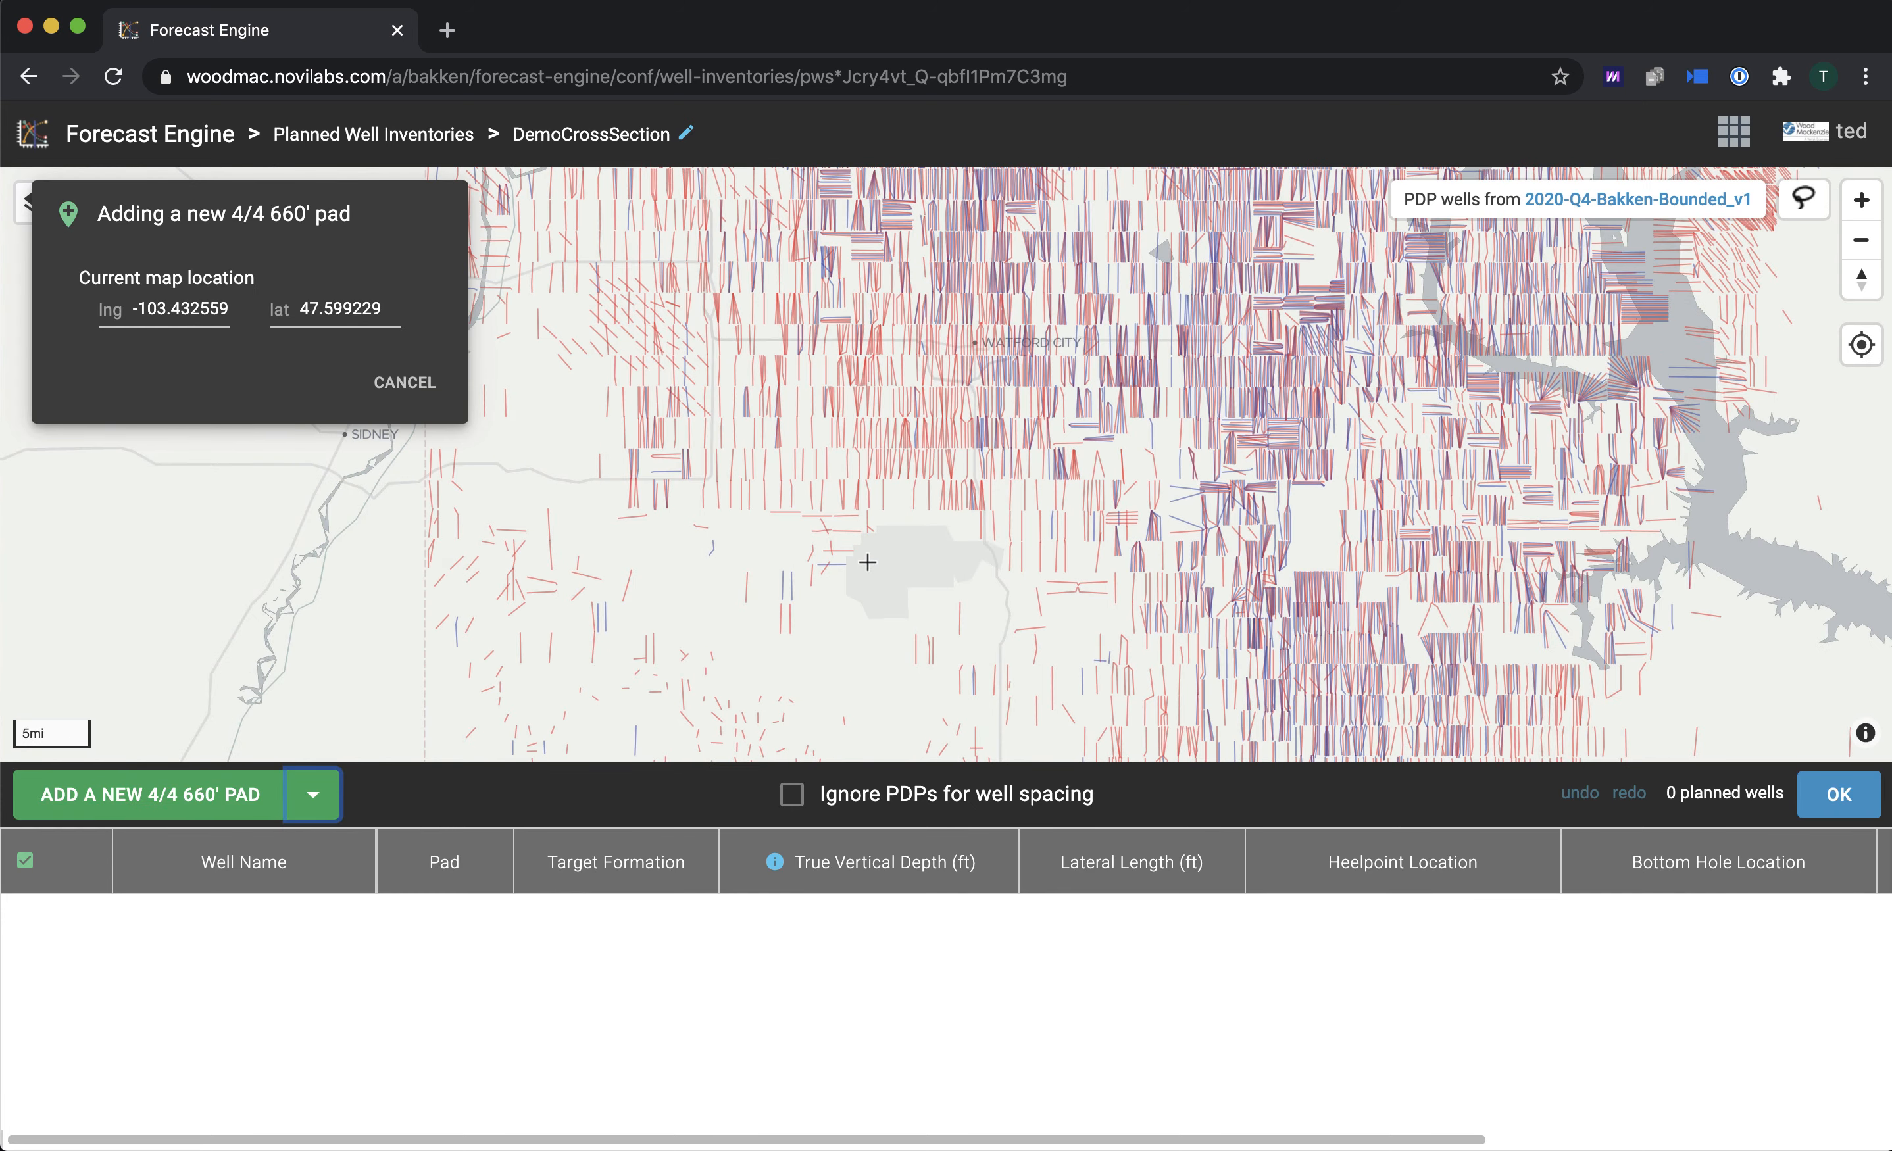
click(889, 676)
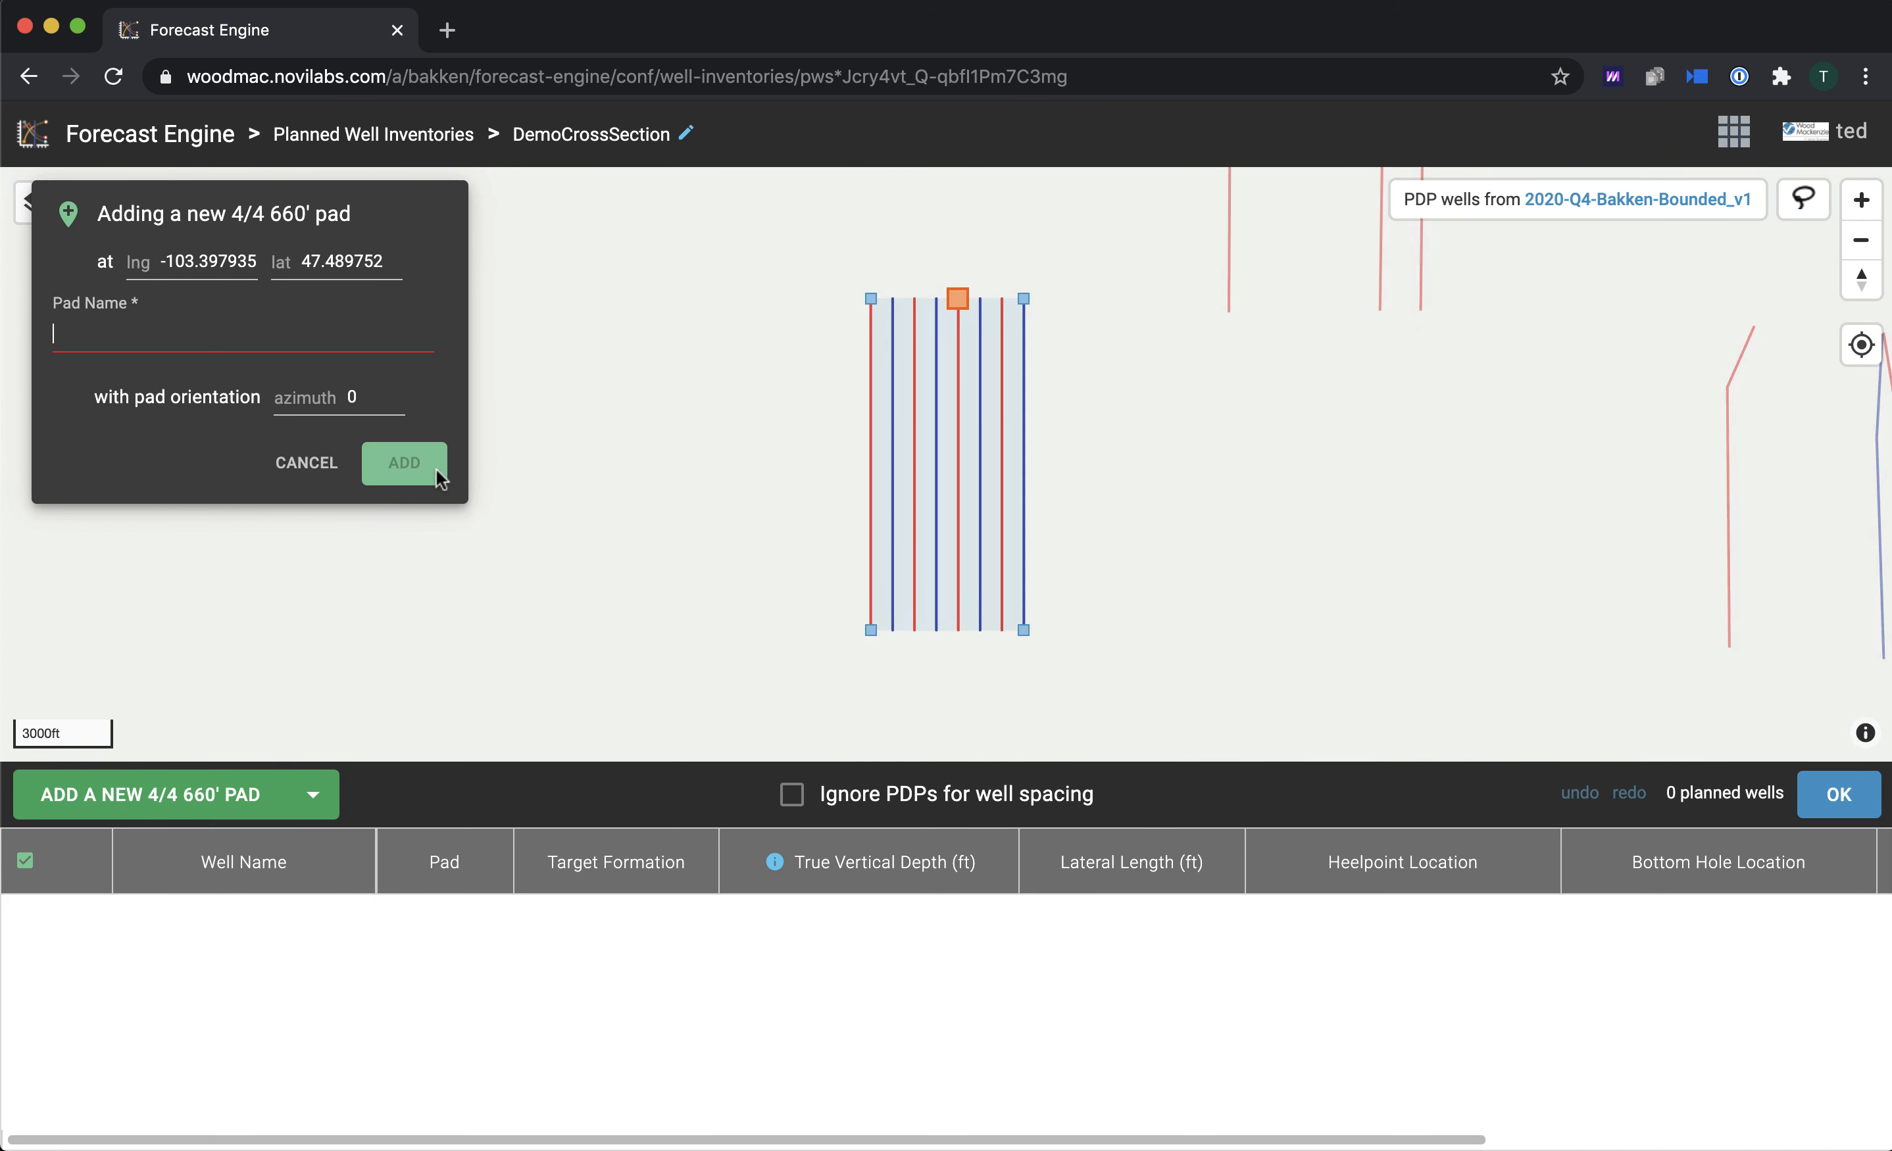
click(401, 453)
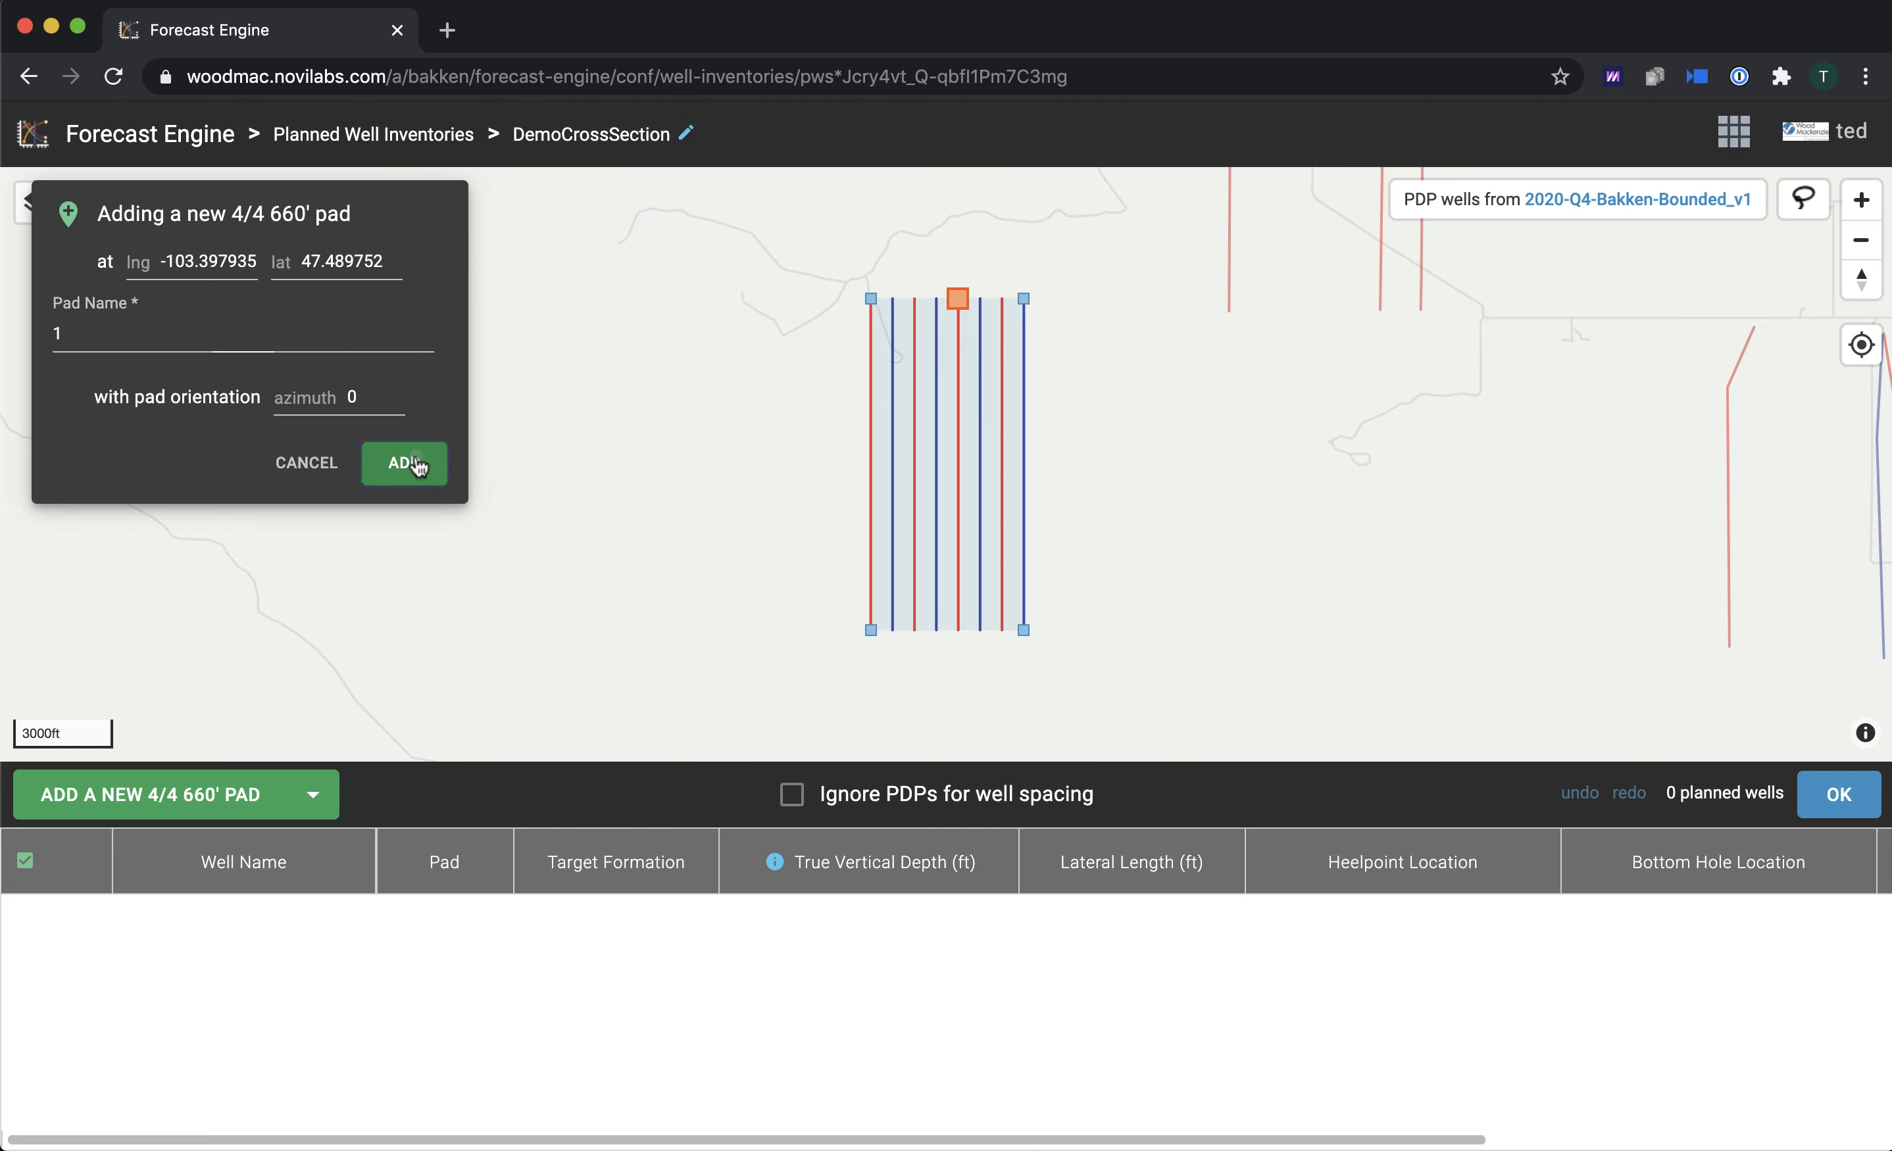
click(411, 463)
Step: Copy pad 1 twice, placing each copy farther northeast to start a diagonal line of pads
scroll(600, 572, down, 3)
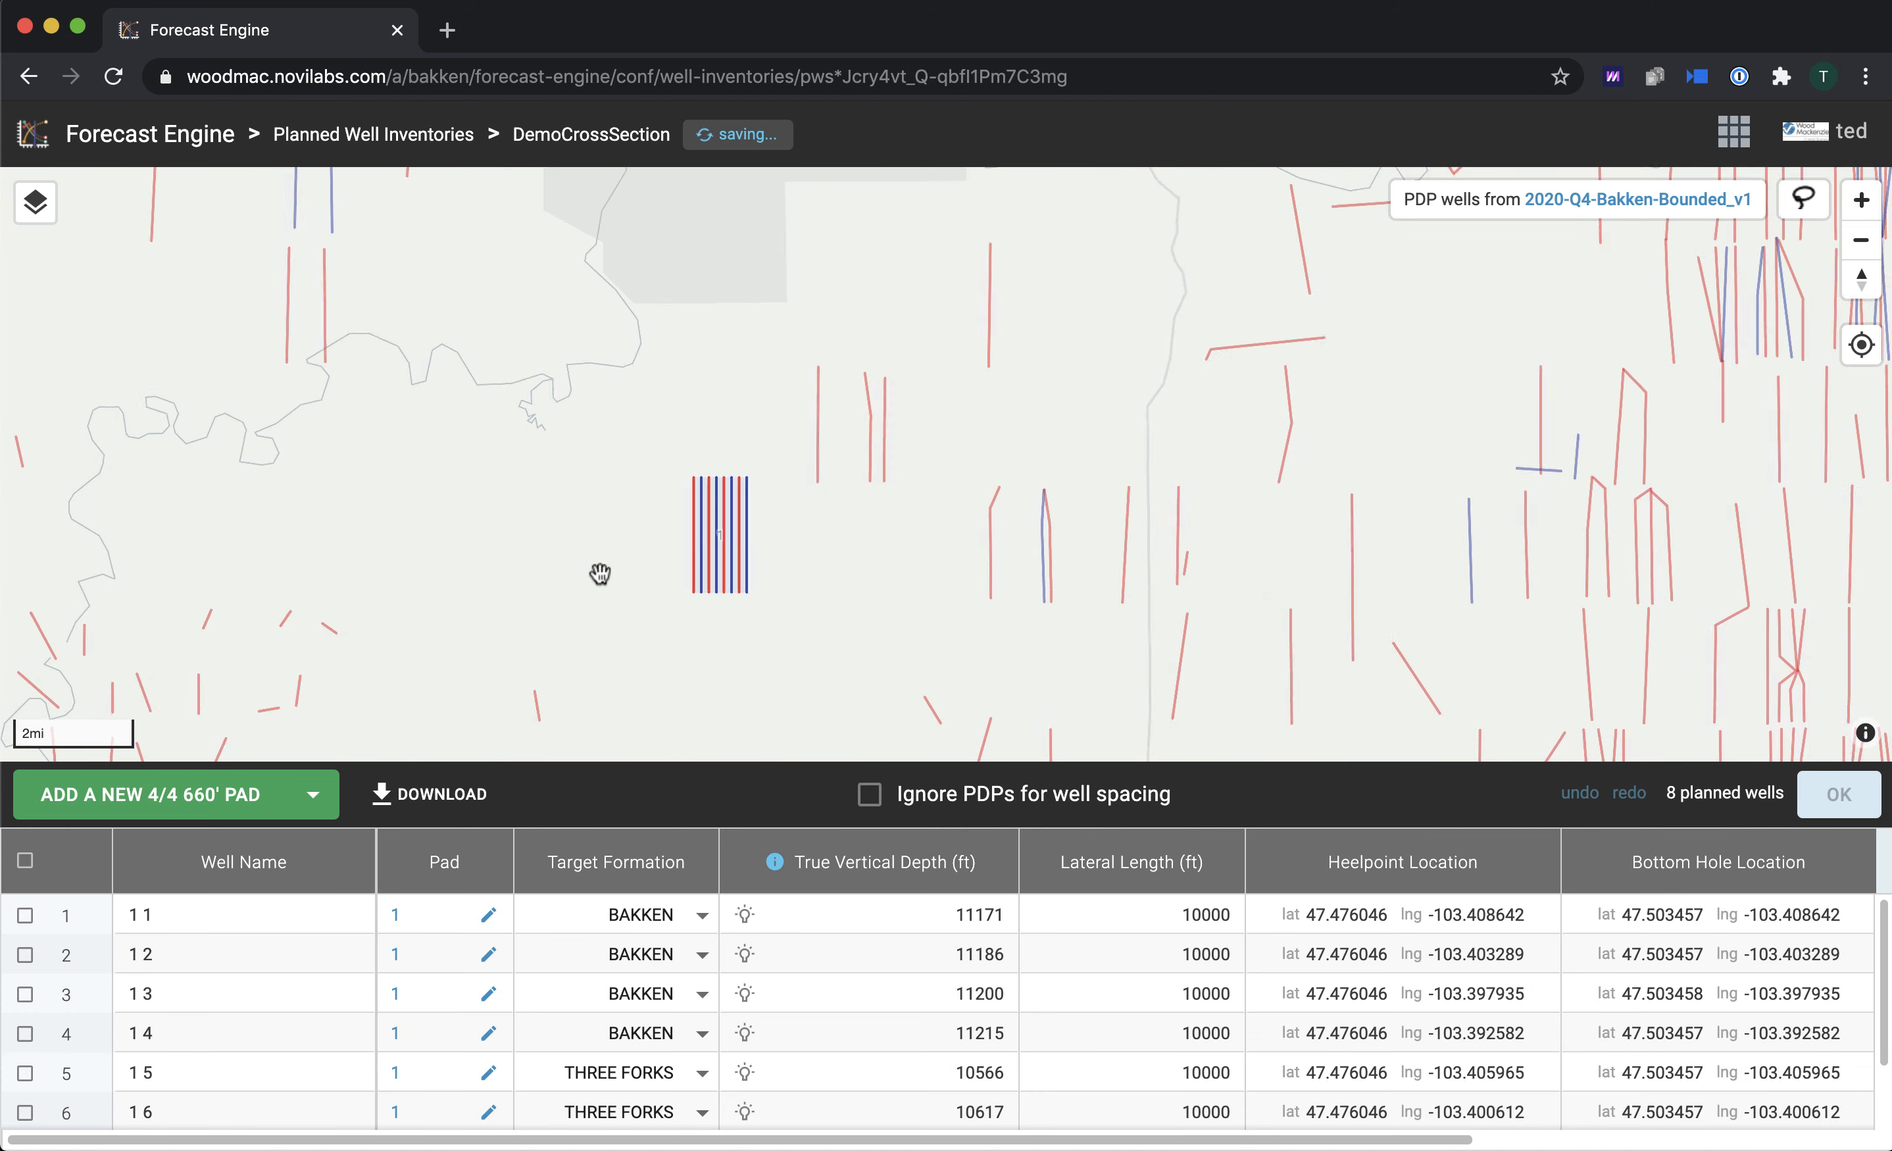
scroll(600, 572, down, 2)
click(664, 563)
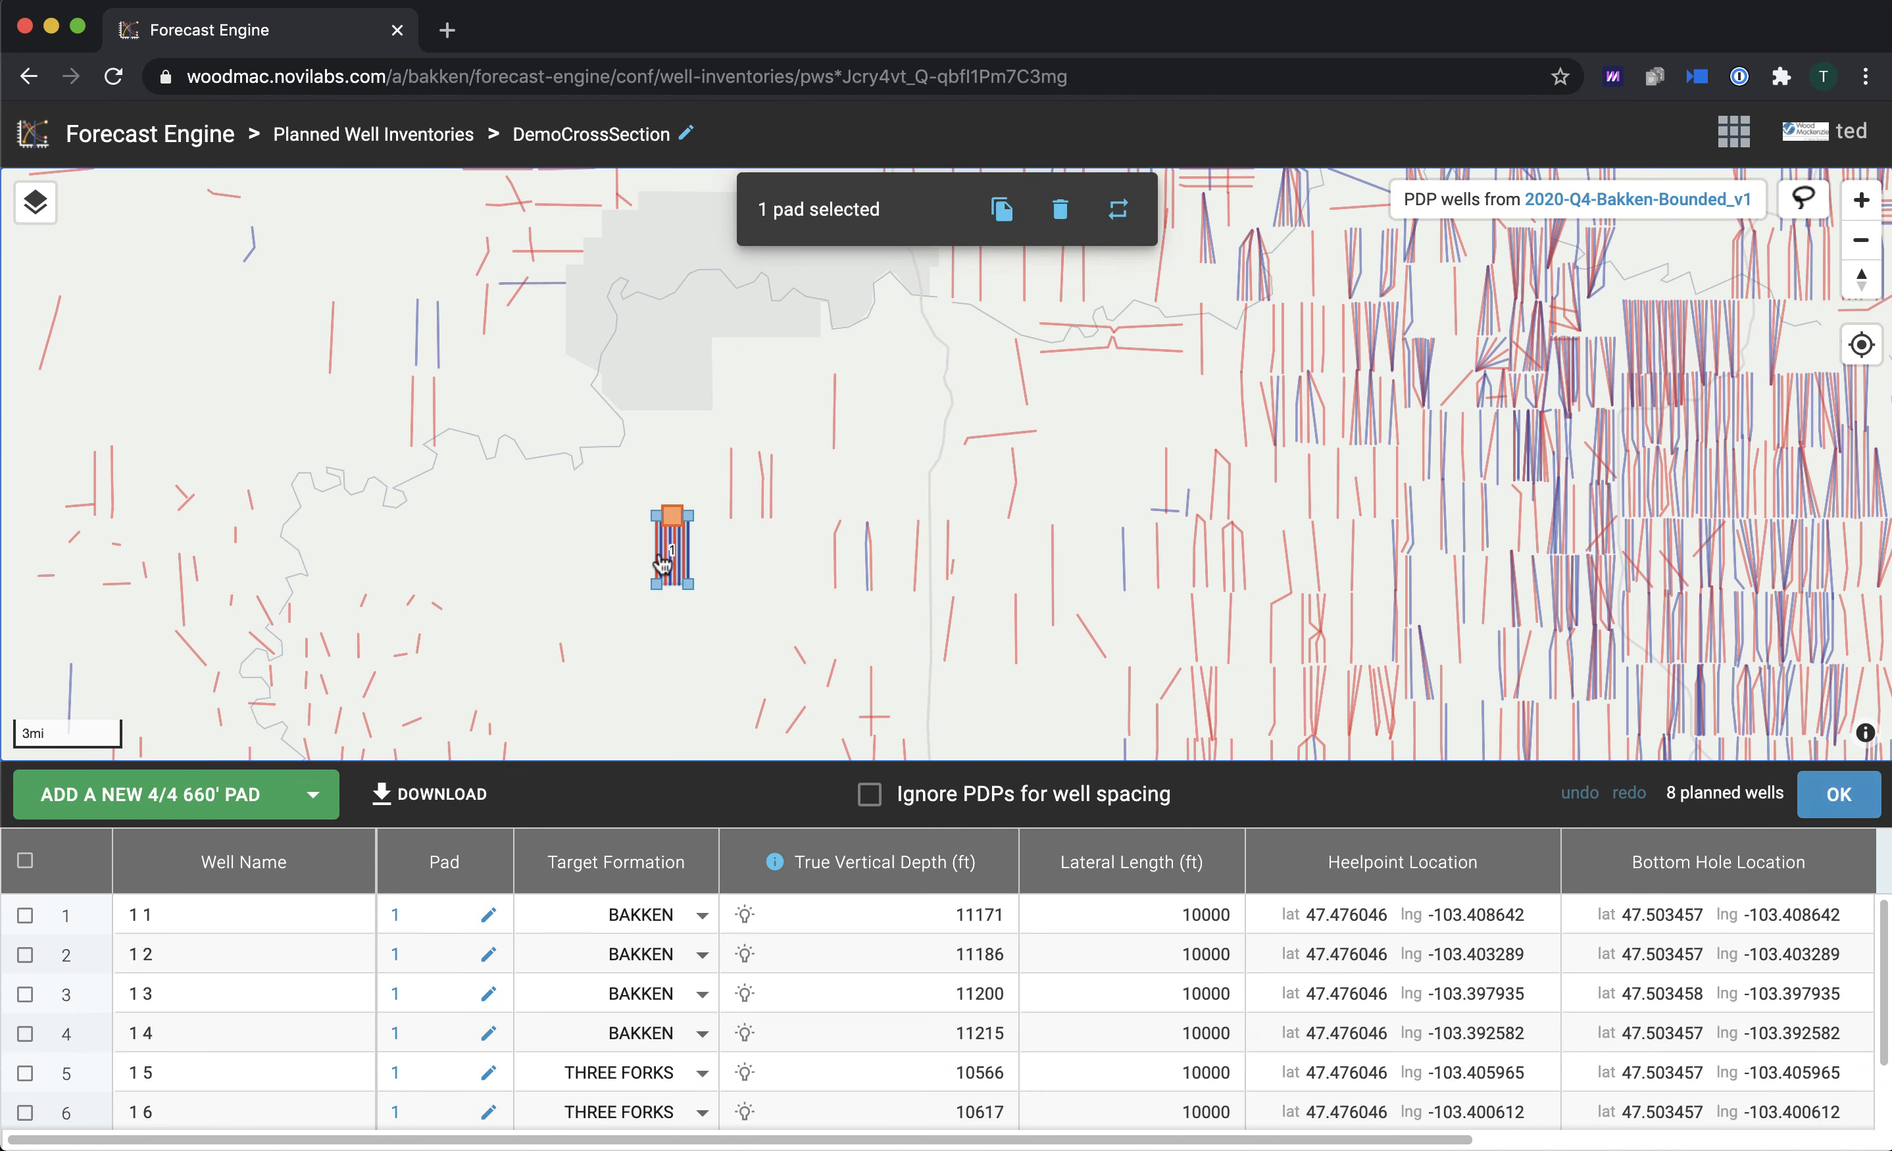
click(1002, 209)
drag(702, 549, 888, 428)
click(1001, 209)
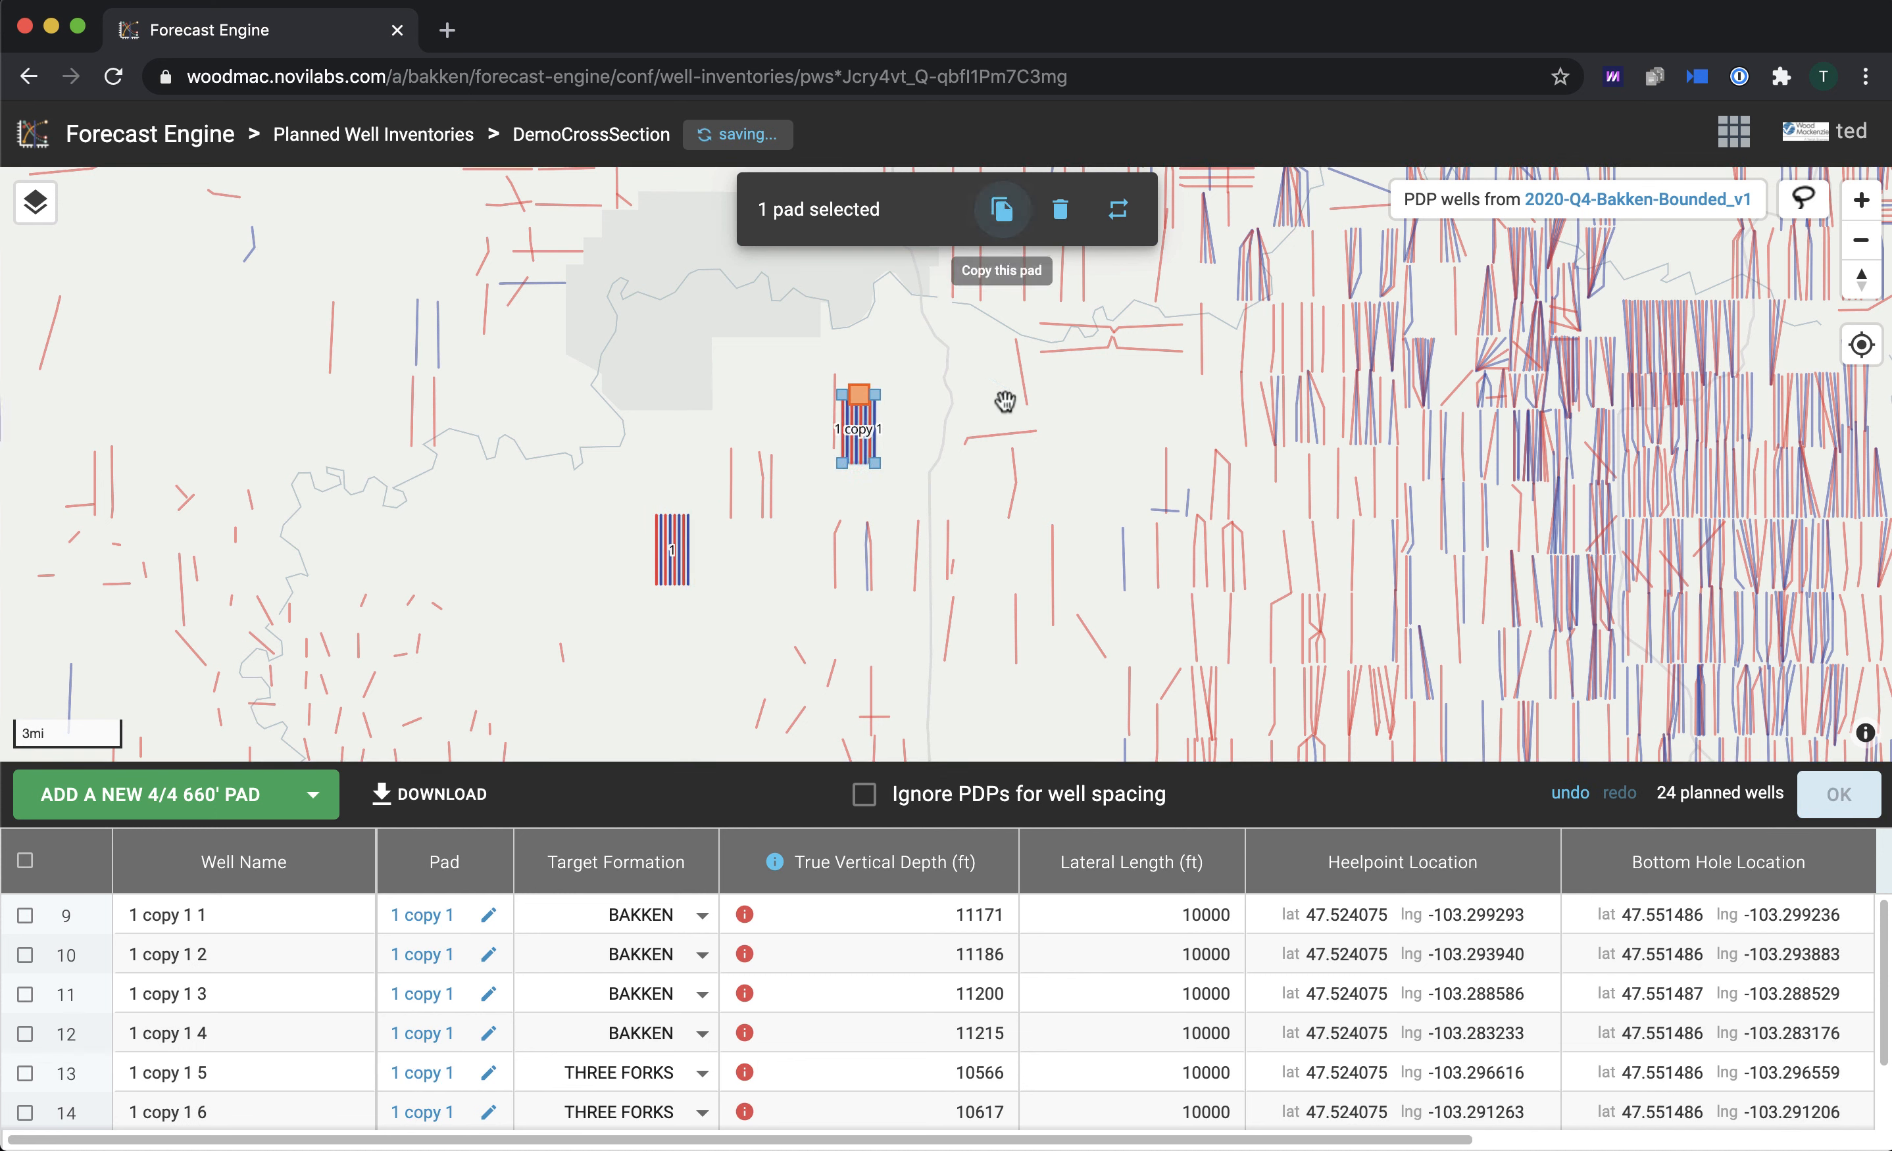
drag(911, 436, 1047, 318)
Step: Select all three pads in the diagonal line and duplicate them together
scroll(1084, 309, down, 3)
shift+click(945, 380)
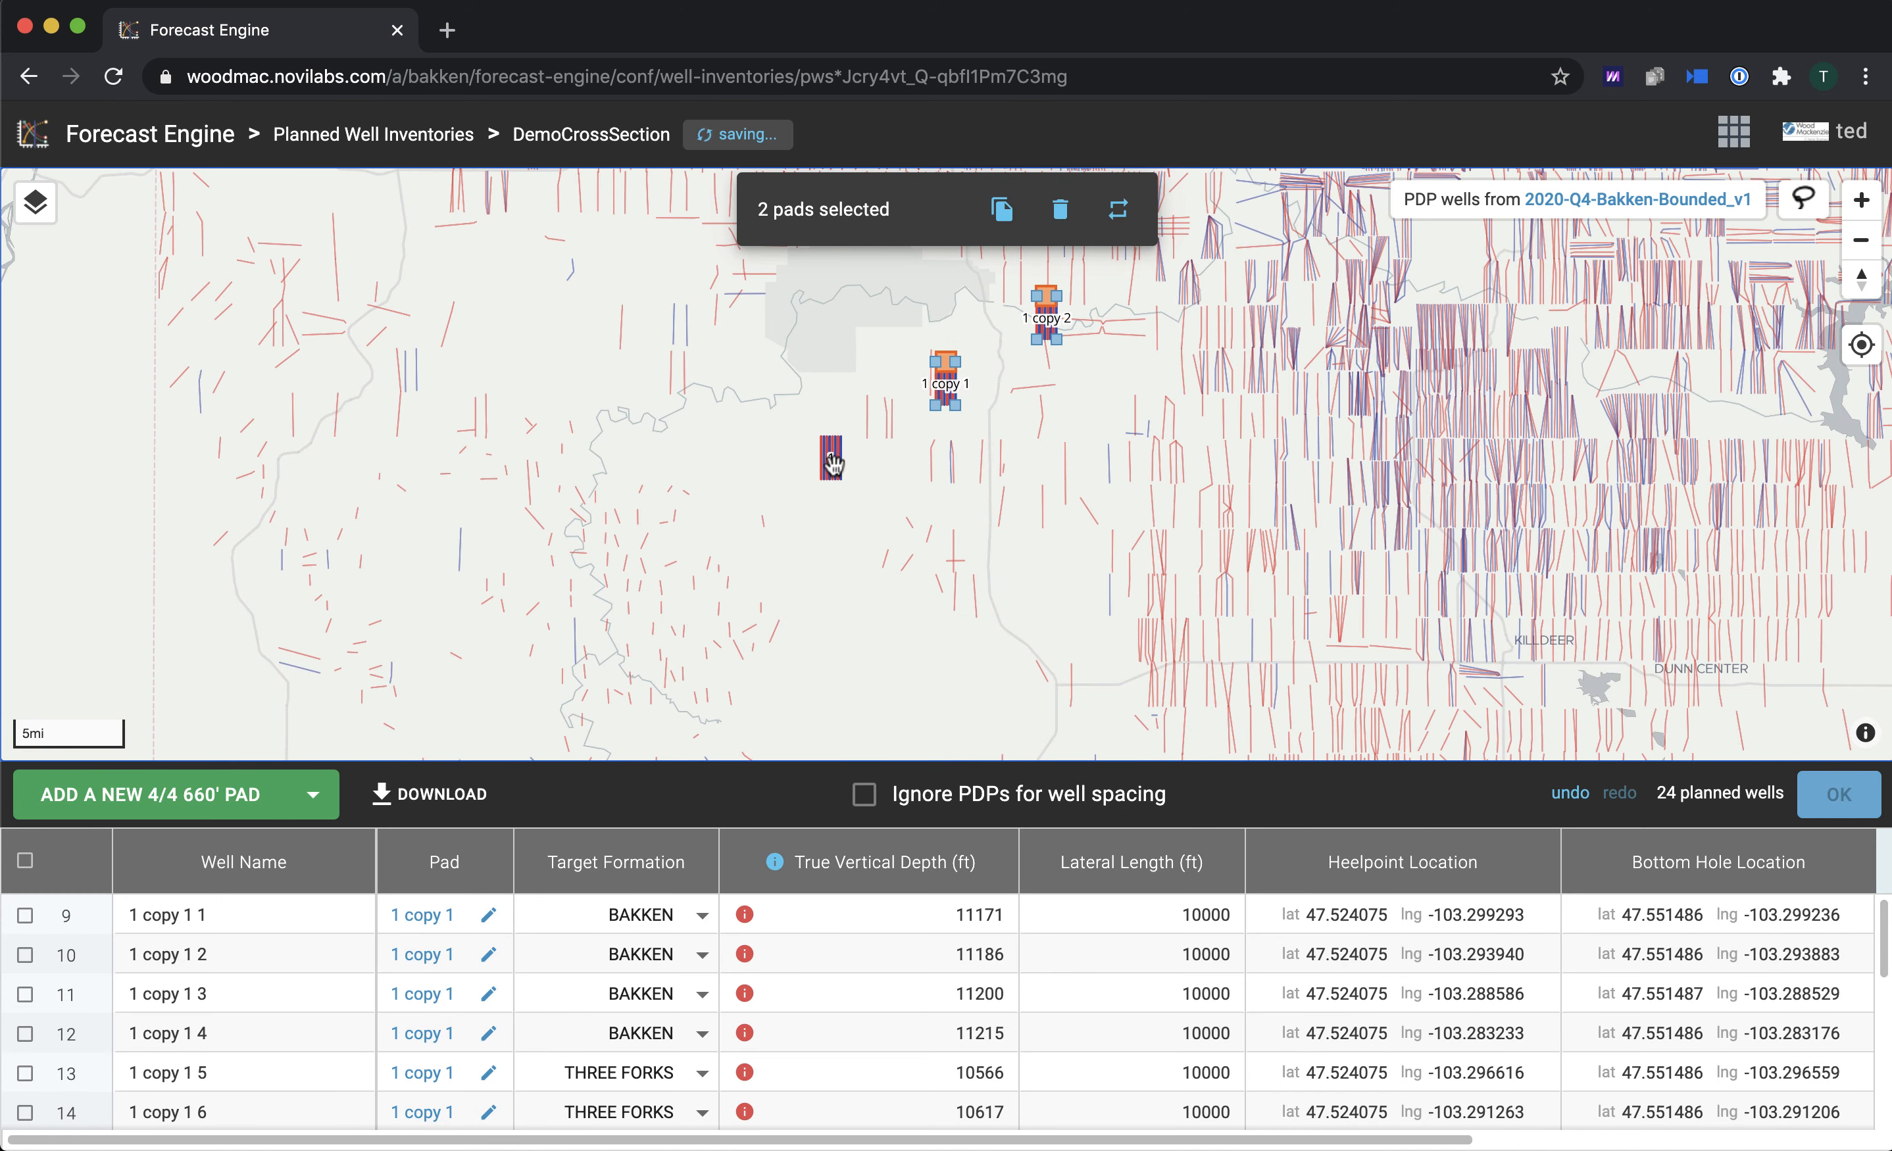
shift+click(831, 464)
click(1002, 209)
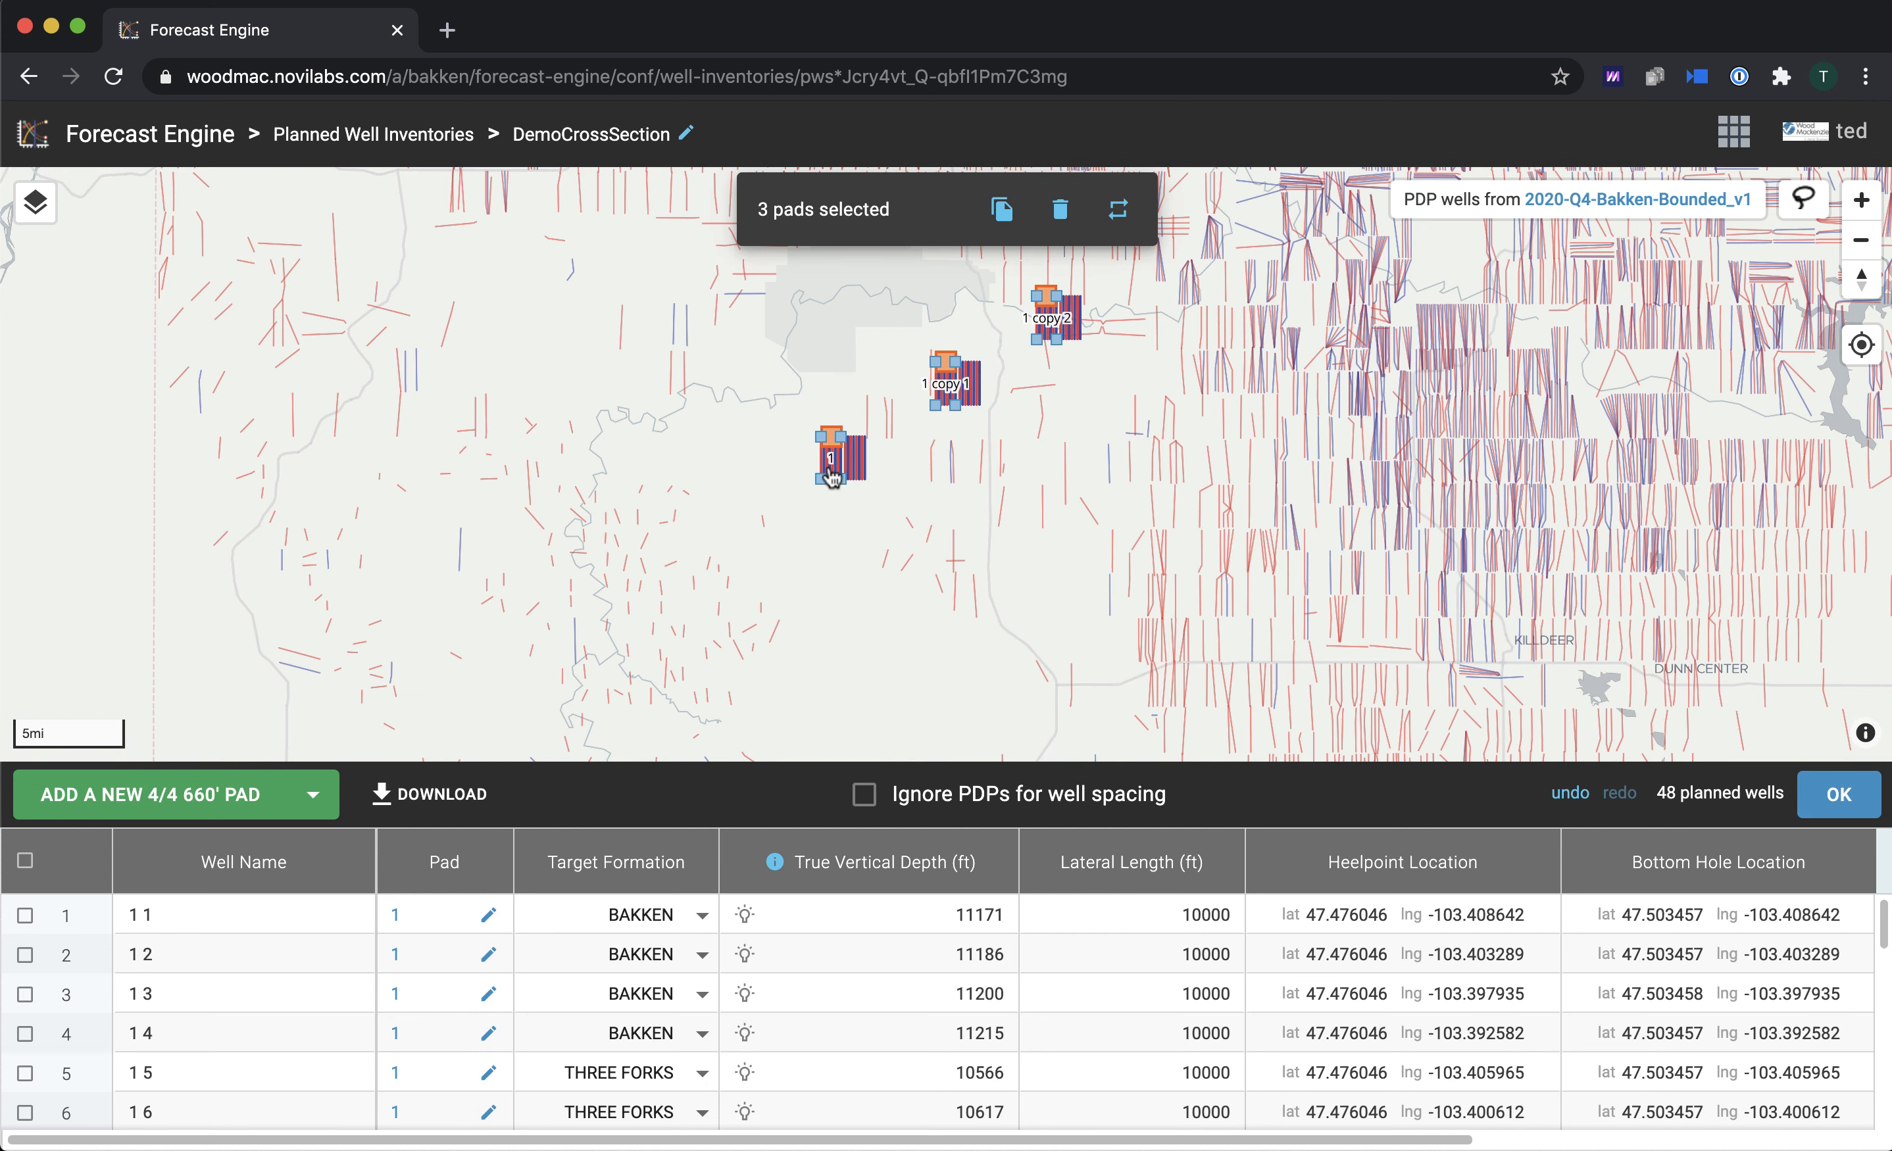
Step: Select the three new duplicates and move them together northeast of 1 copy 2, continuing the diagonal line
click(854, 459)
shift+click(964, 384)
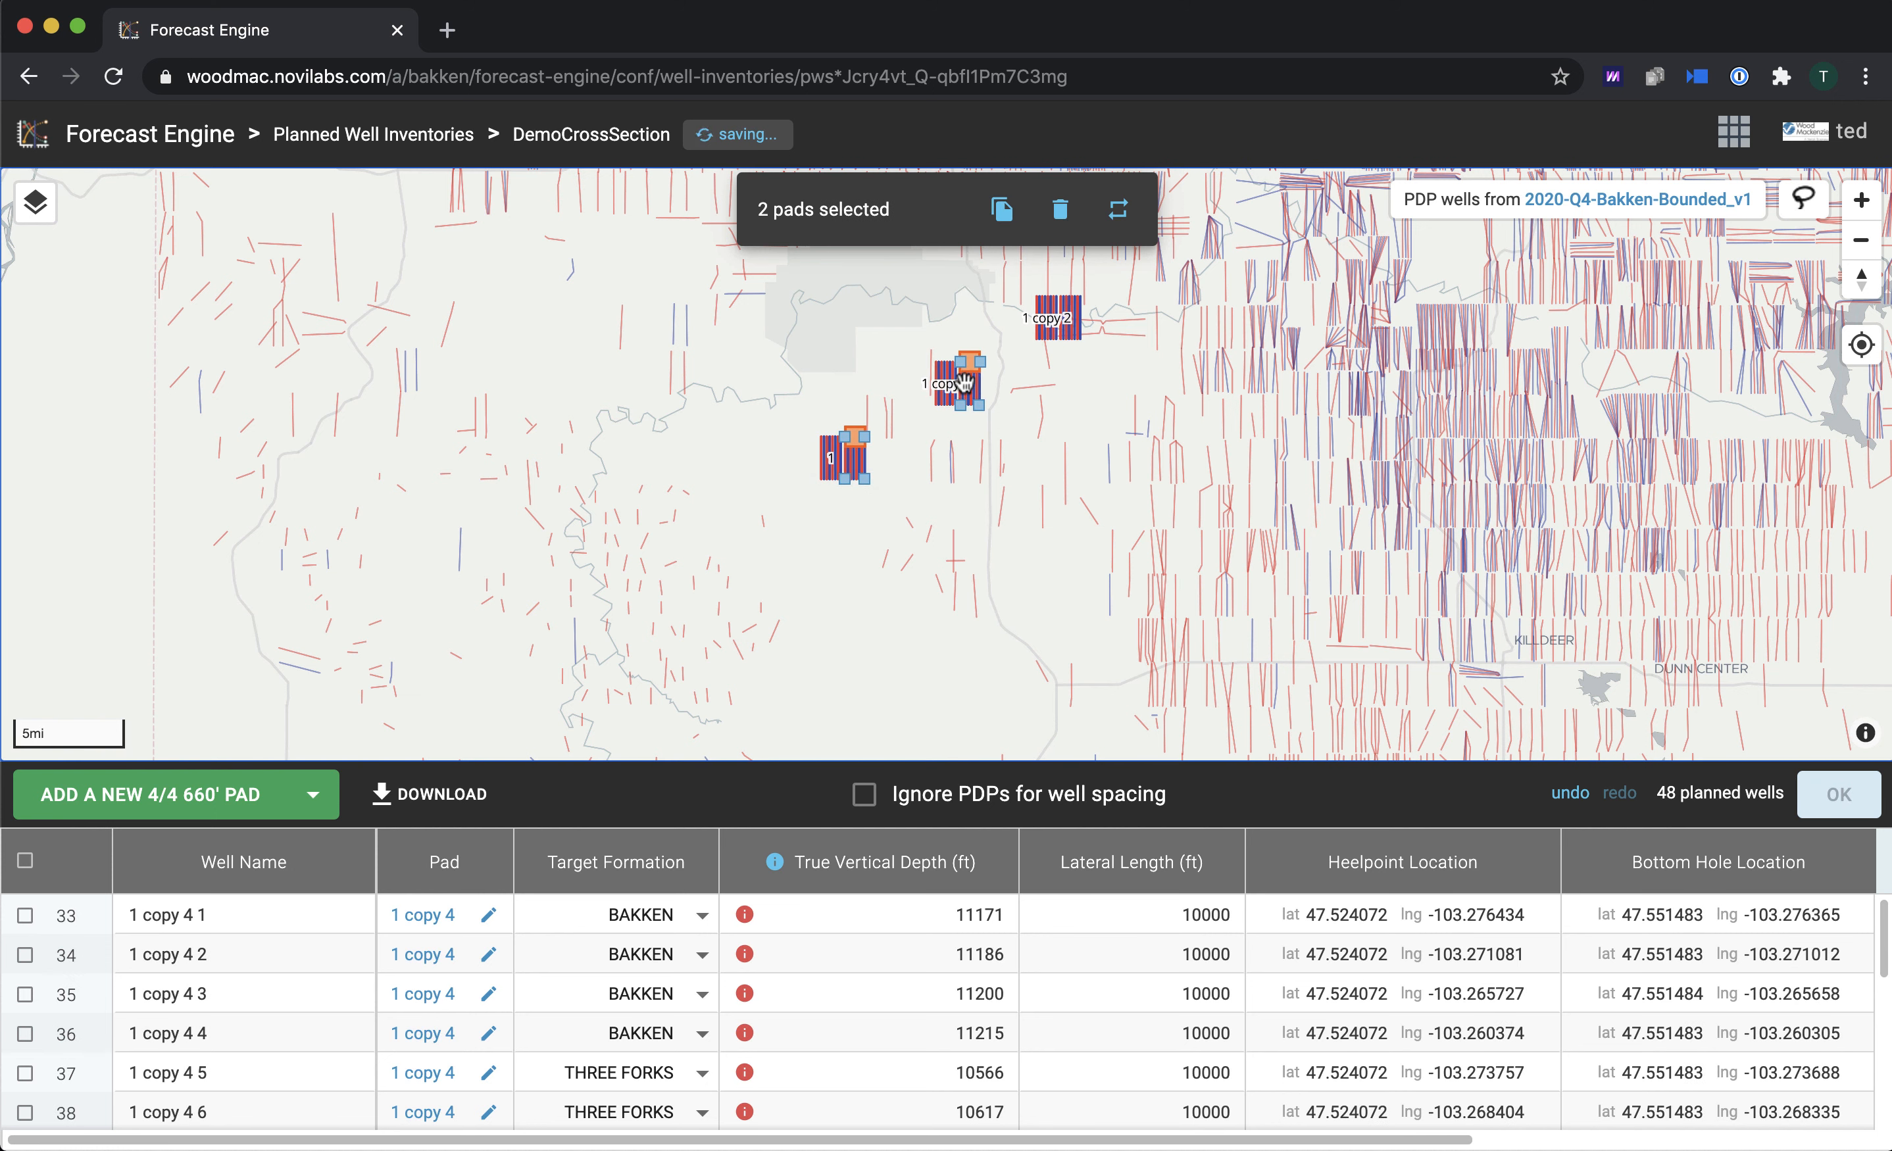
shift+click(1063, 314)
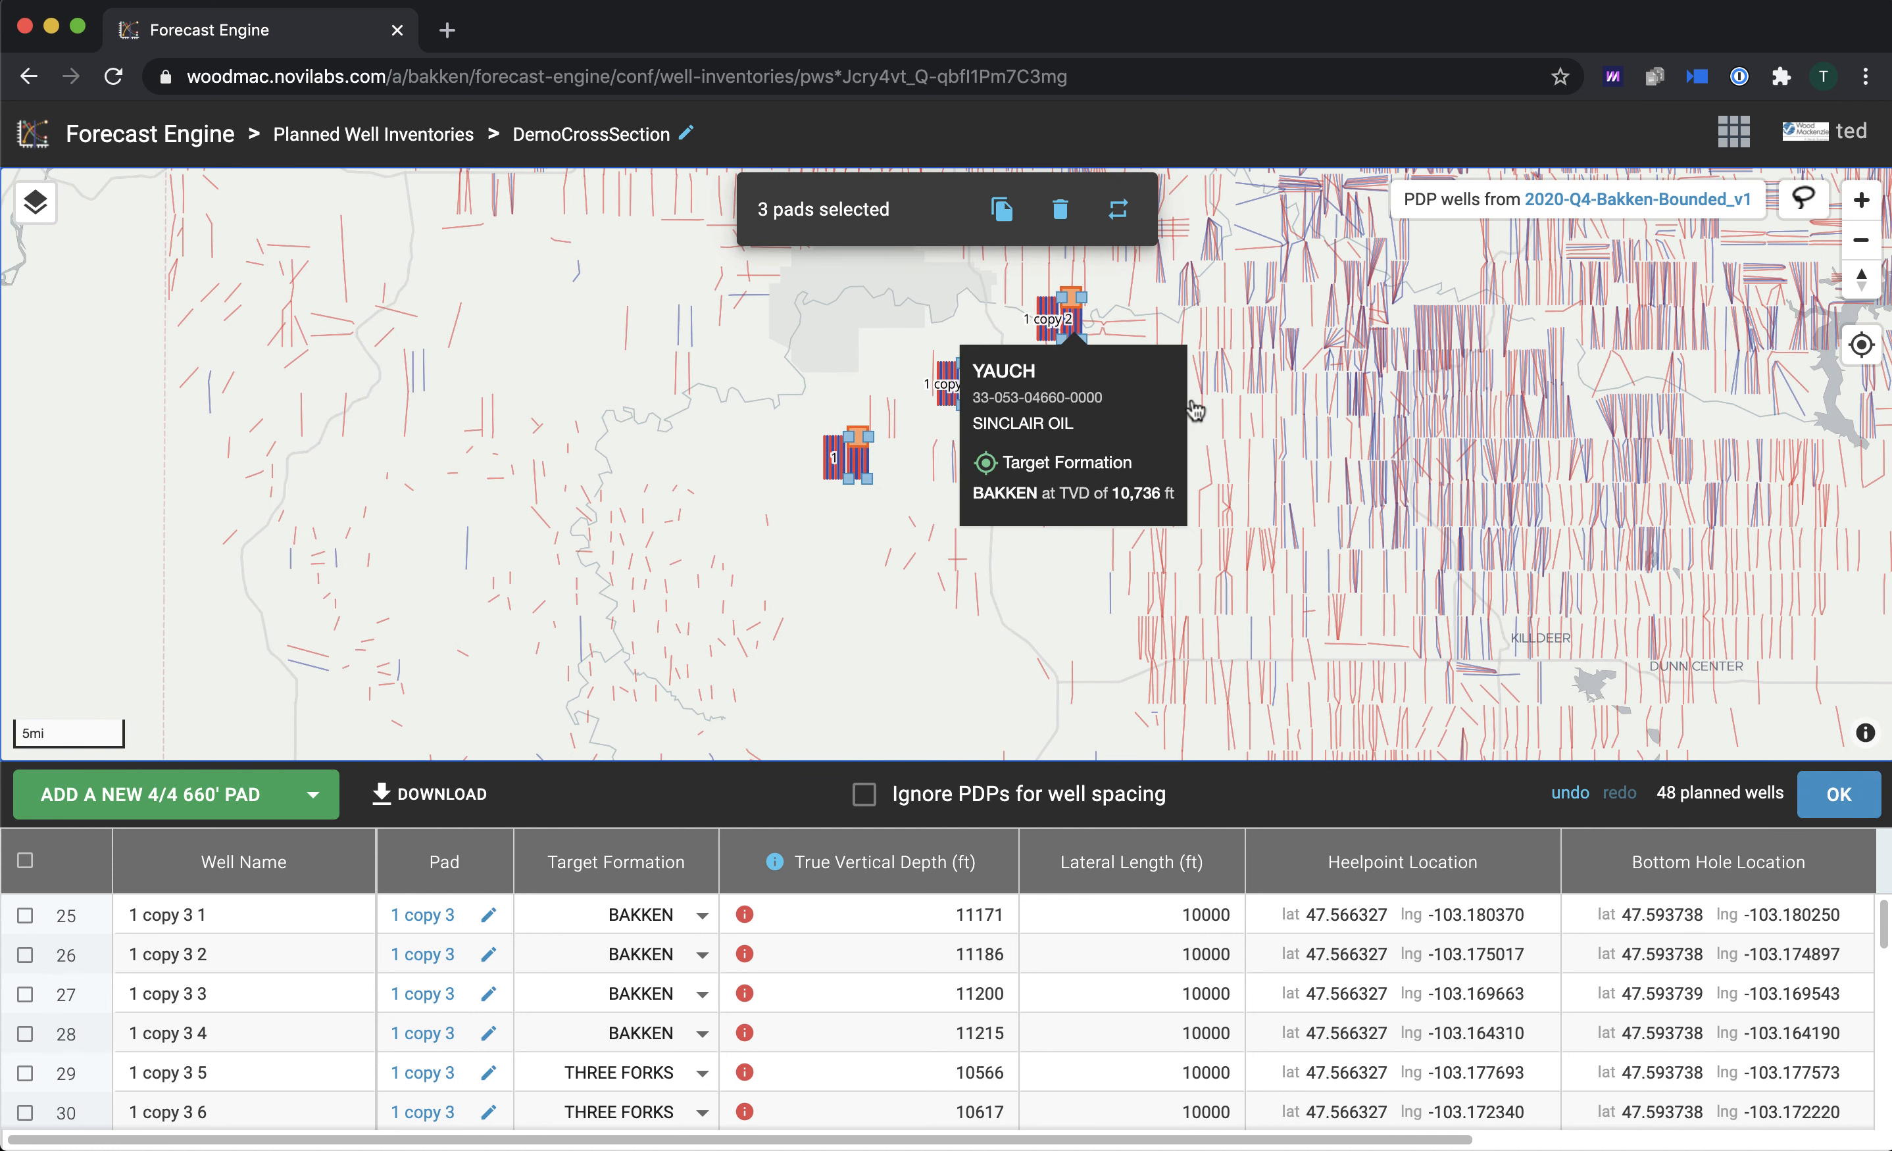
drag(1195, 410, 820, 564)
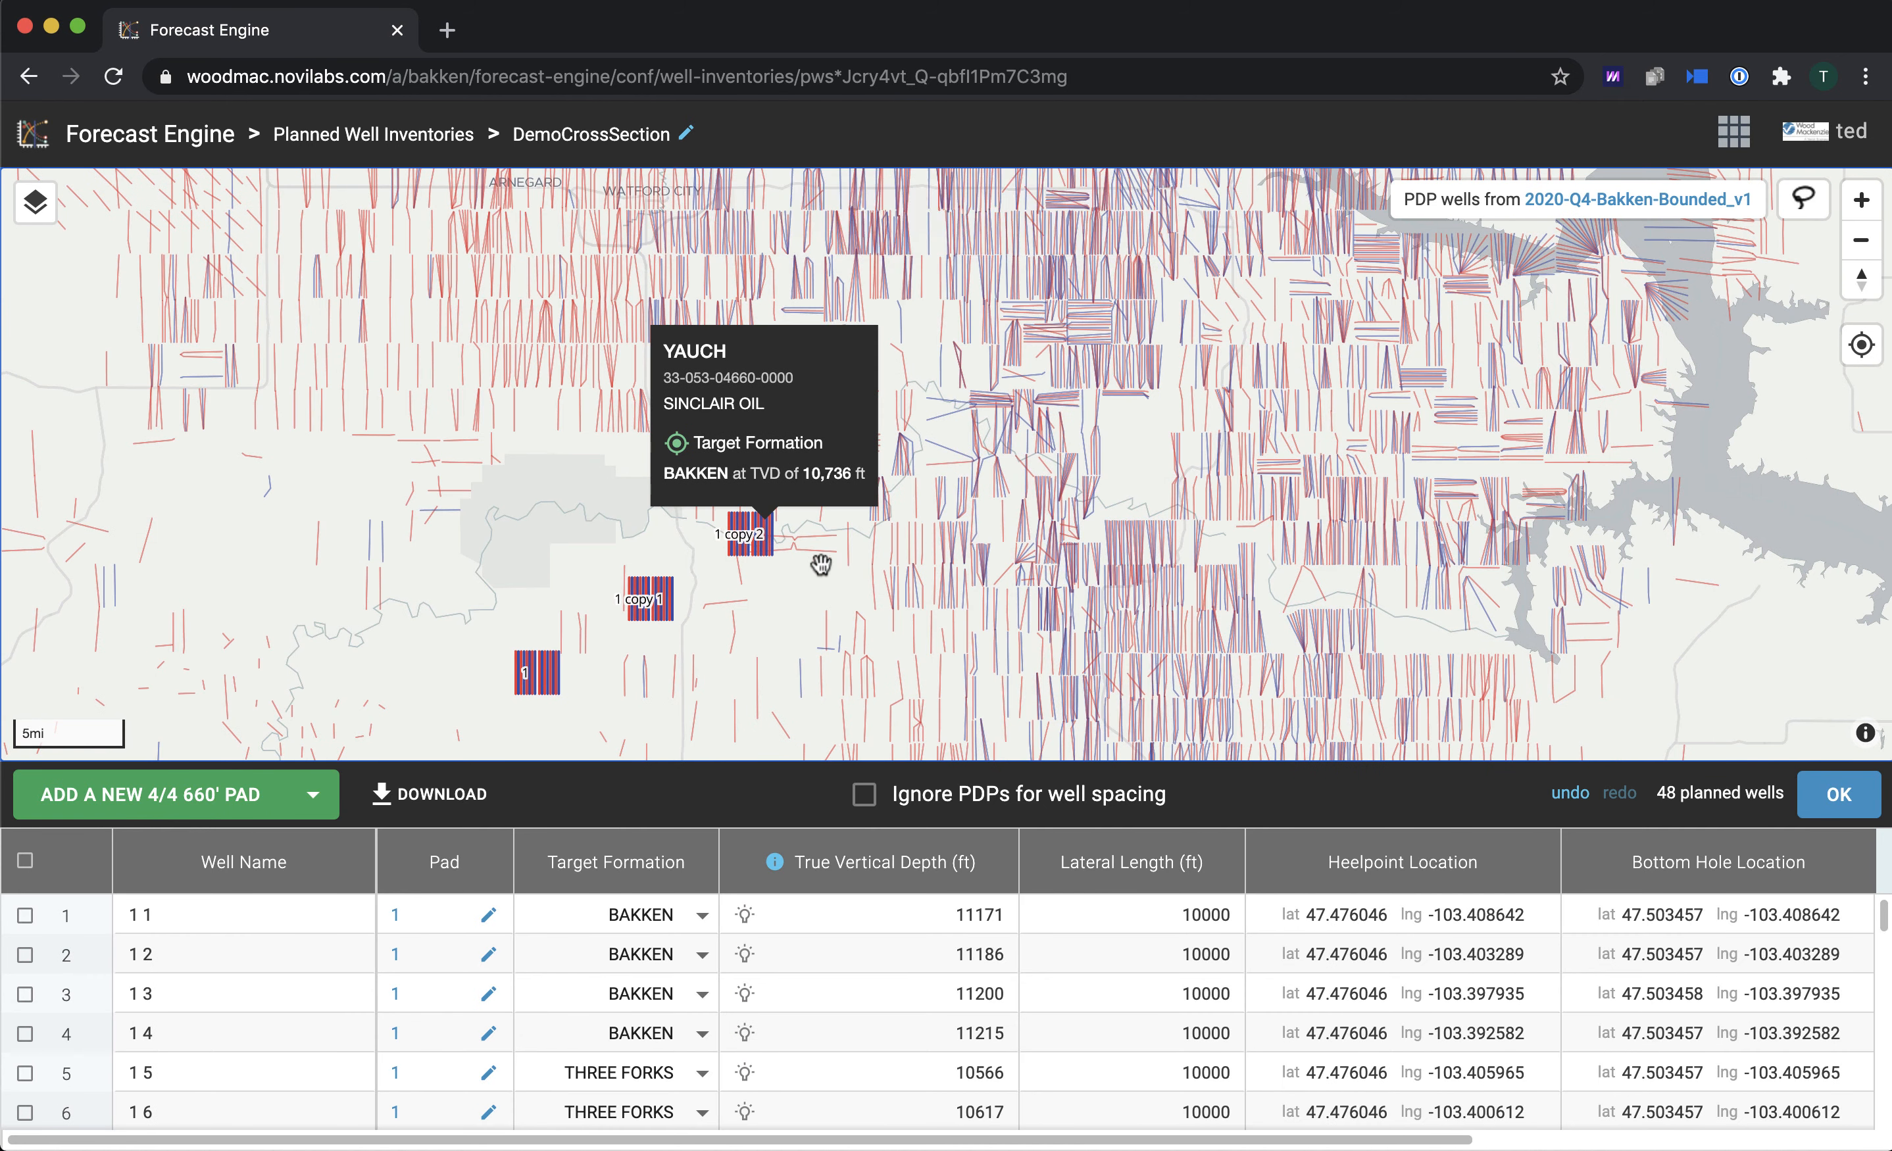
click(767, 544)
shift+click(660, 601)
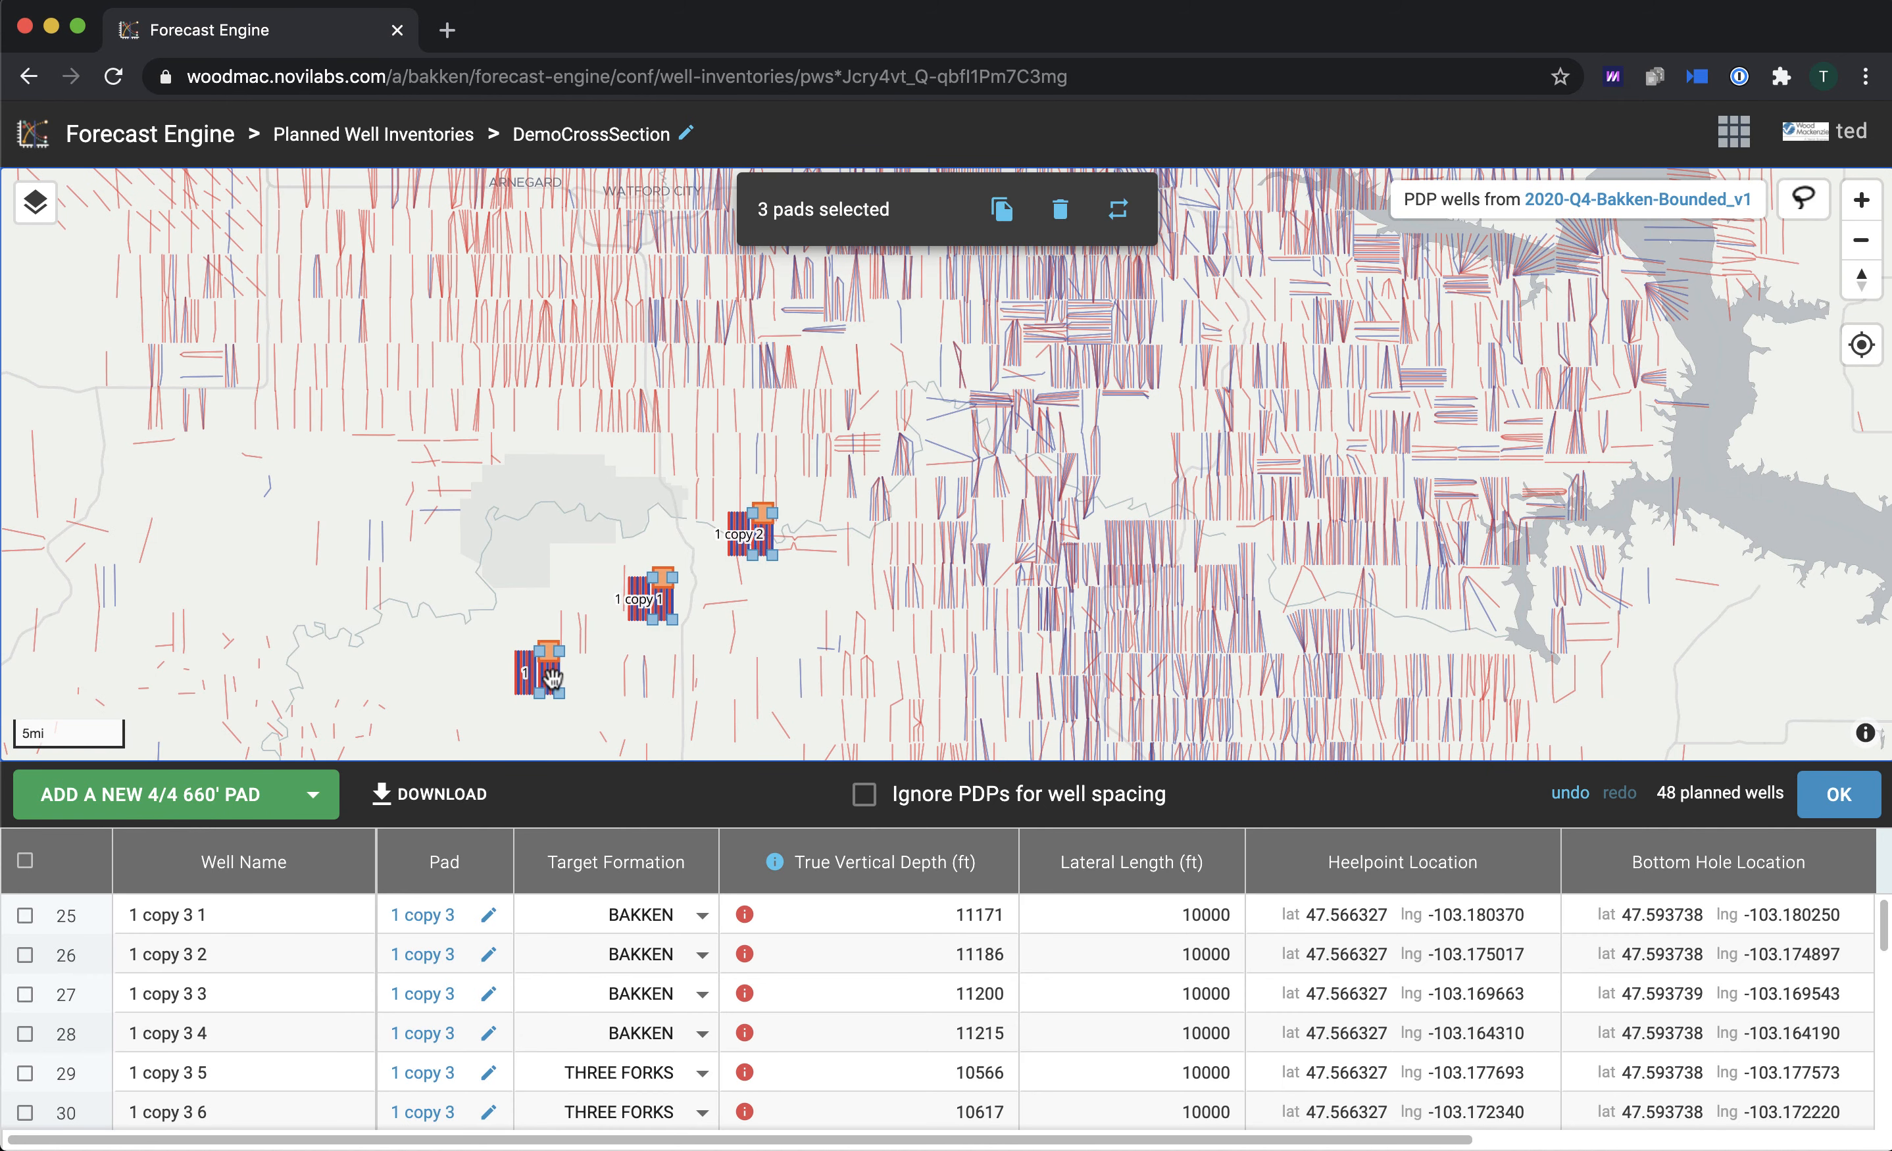
click(836, 475)
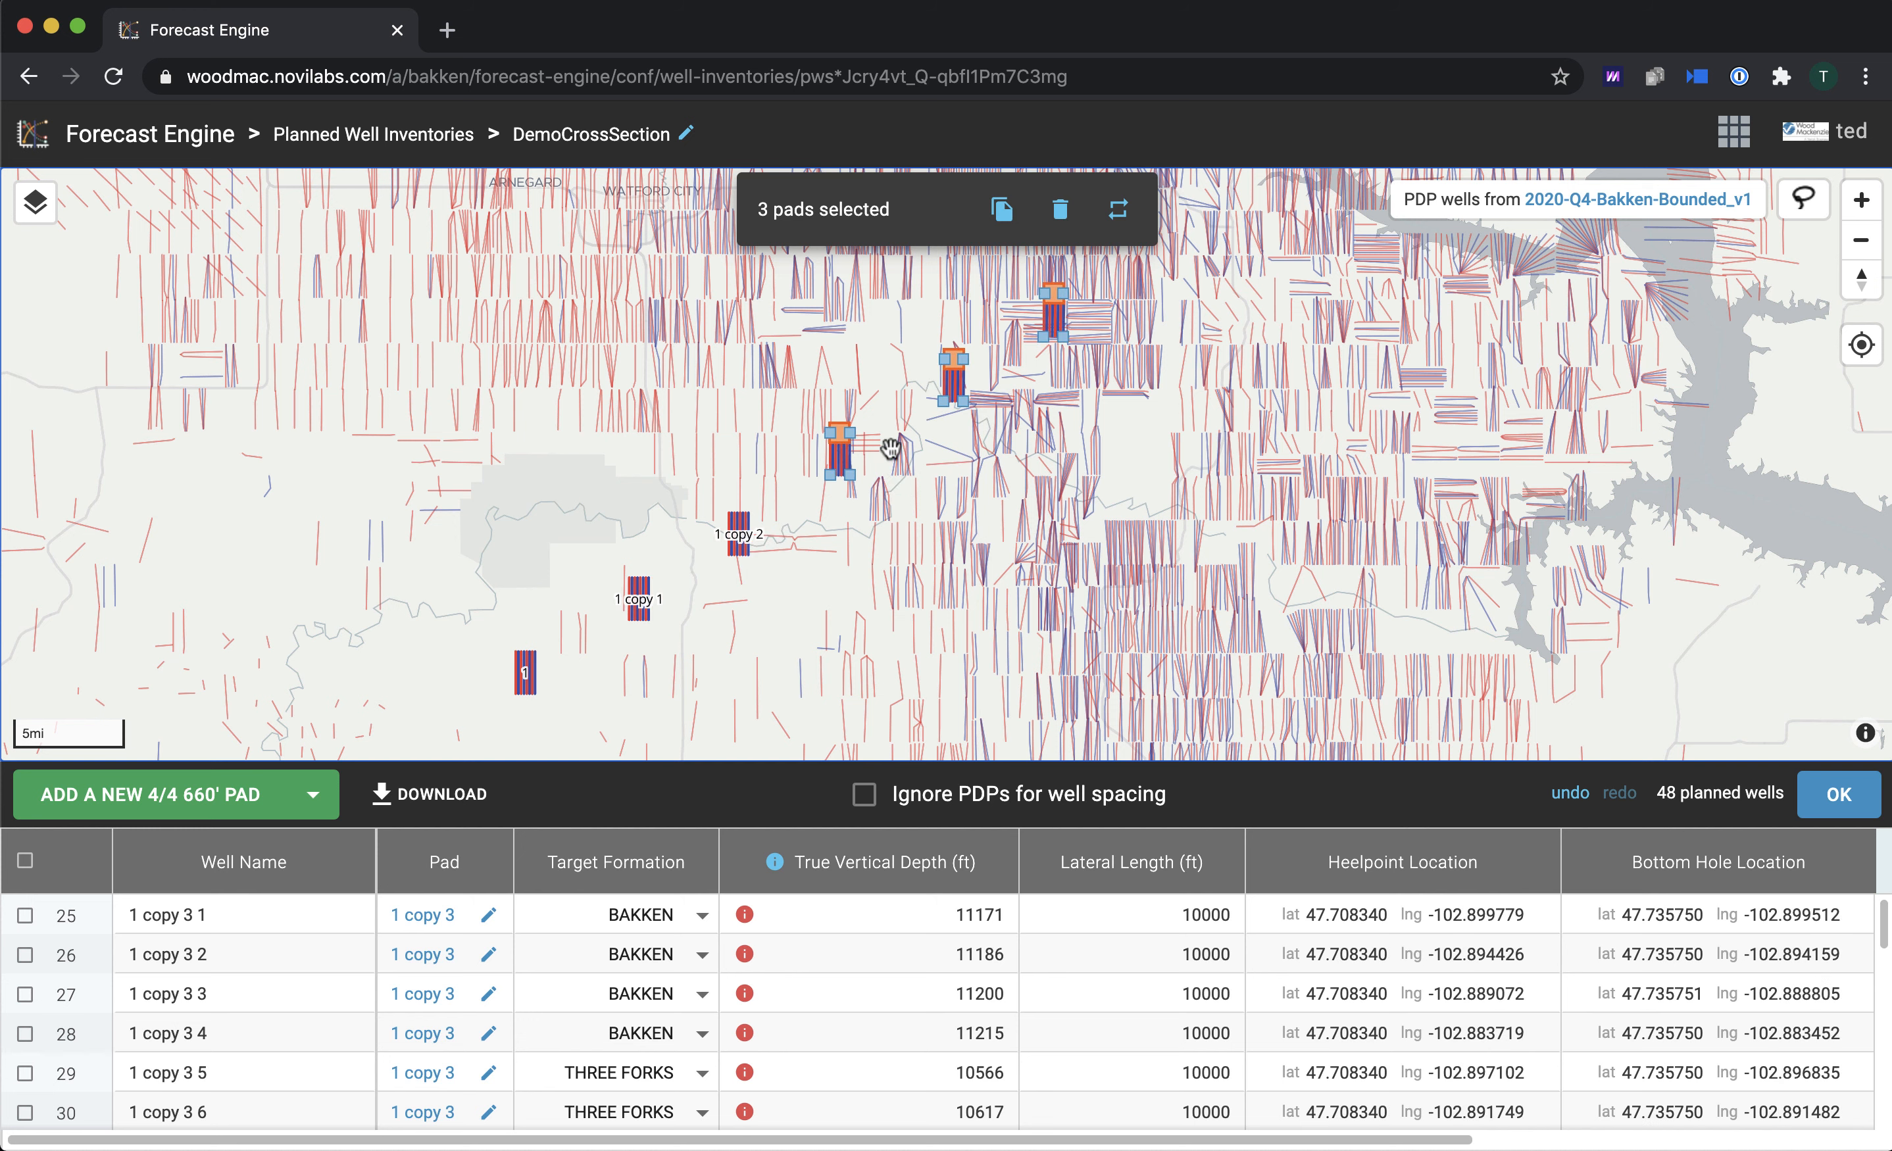
click(1201, 421)
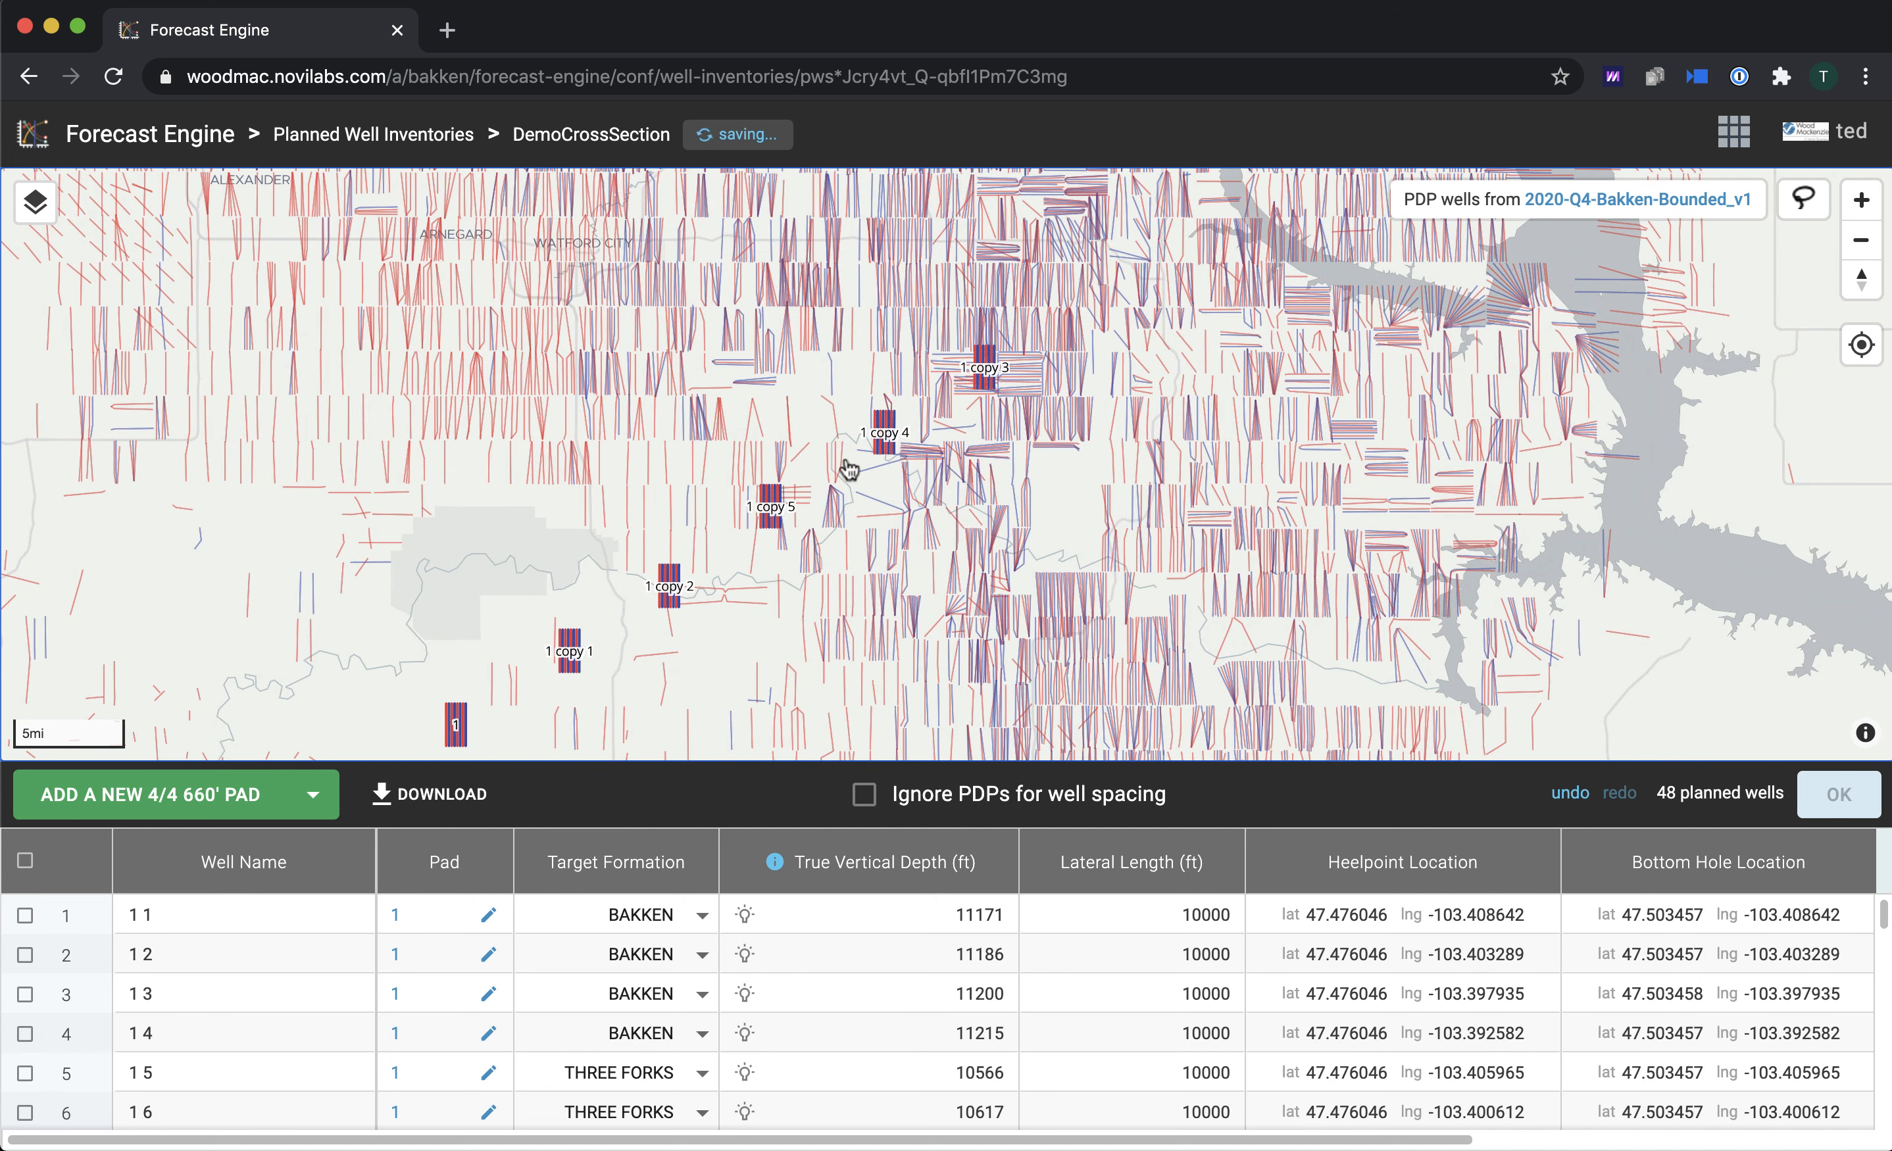
Step: Duplicate the two northeasternmost pads, 1 copy 4 and 1 copy 3, together
click(884, 446)
shift+click(981, 376)
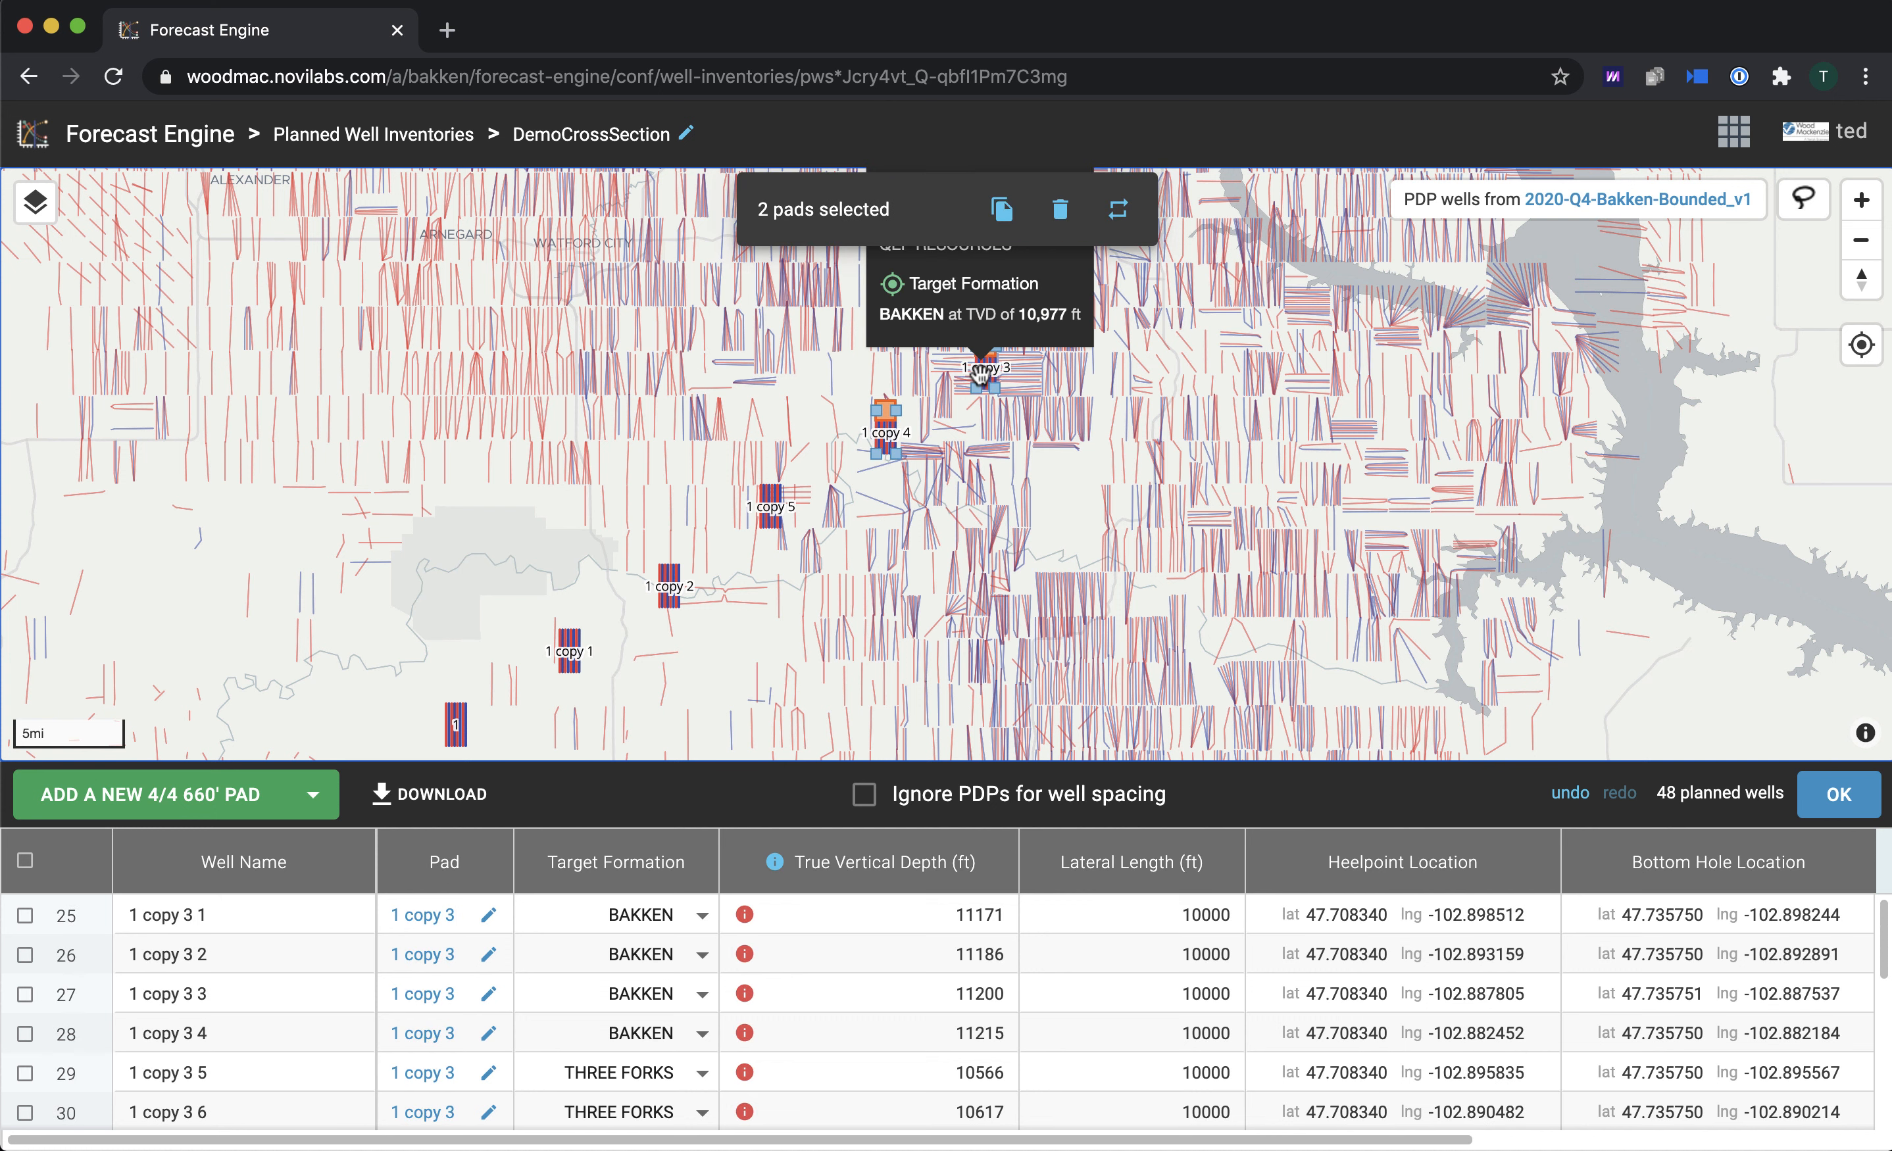
click(1002, 212)
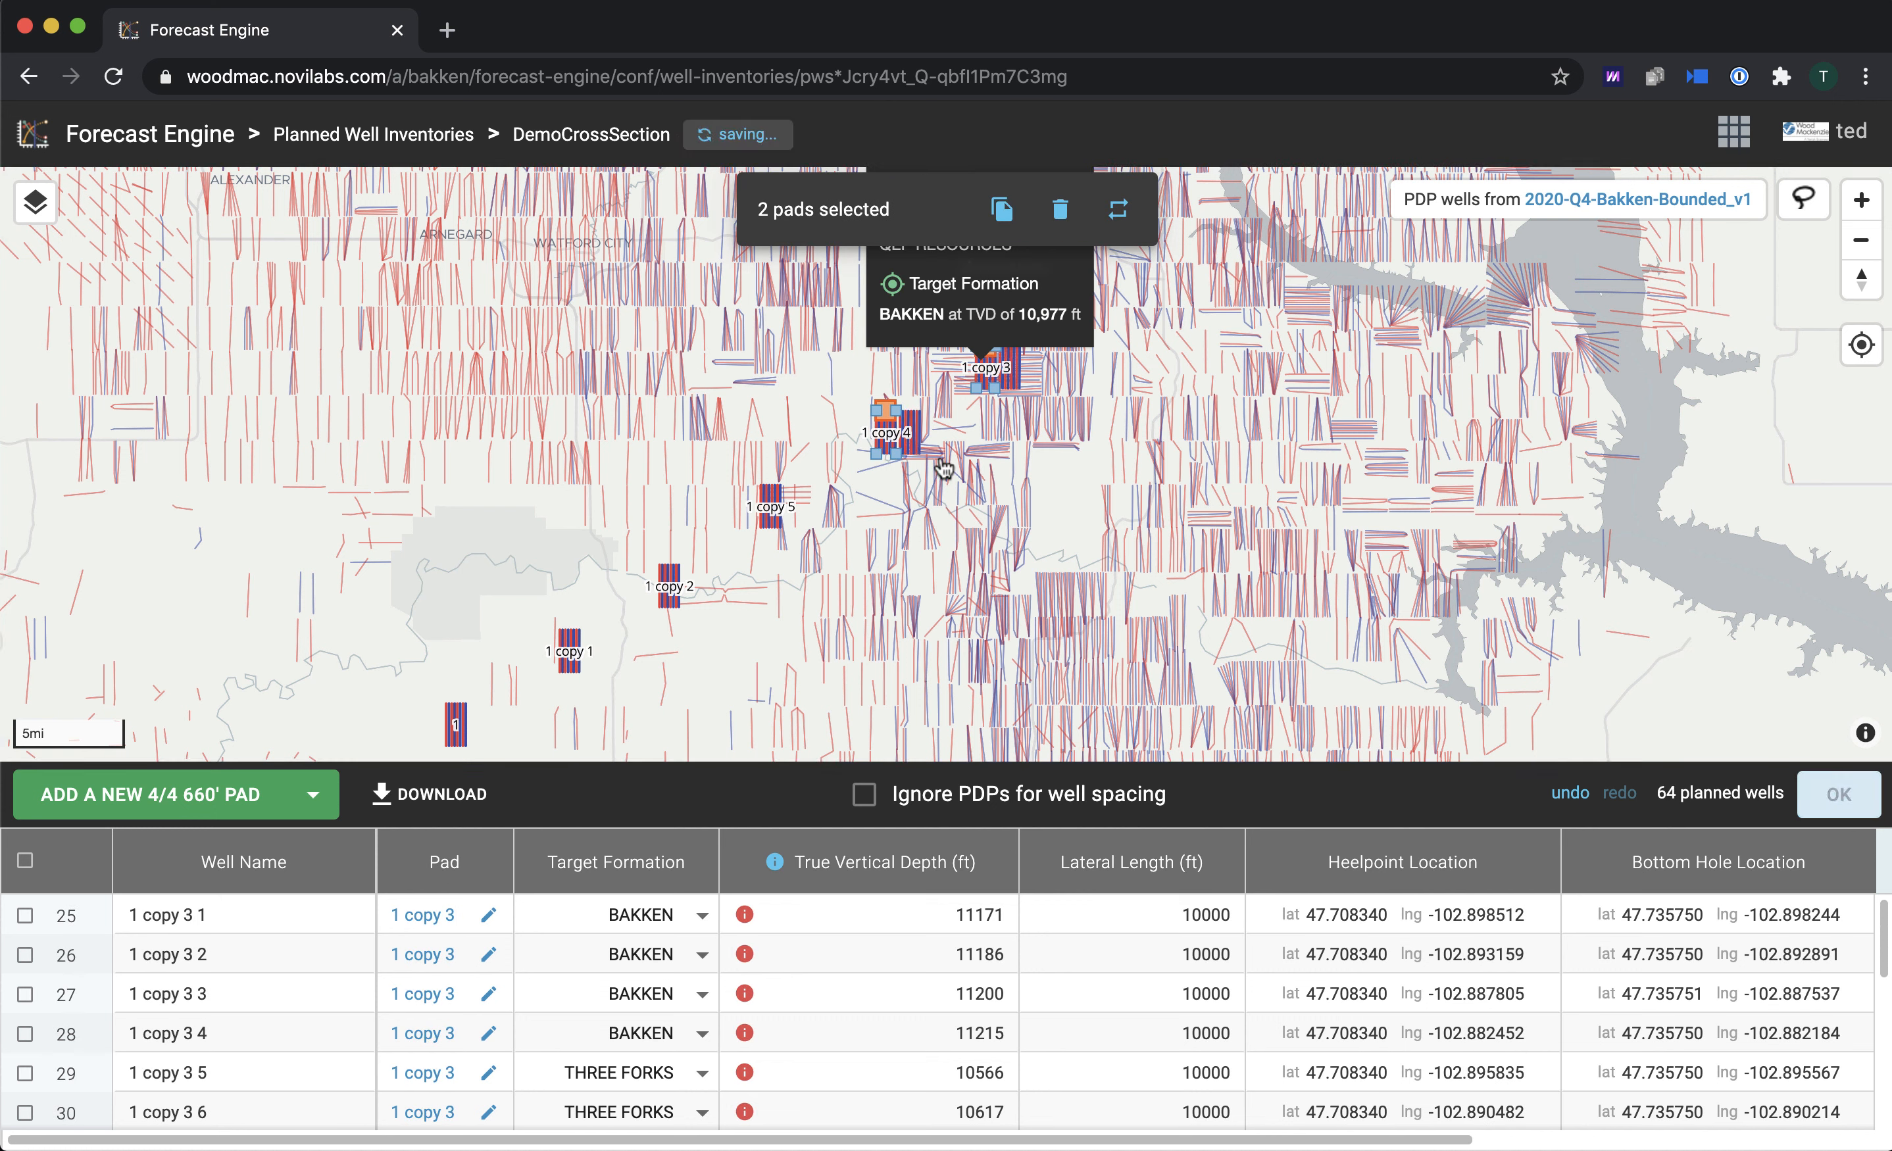
Step: Hide the PDP Wells layer and move the two newest duplicates together northeast of 1 copy 3
click(913, 433)
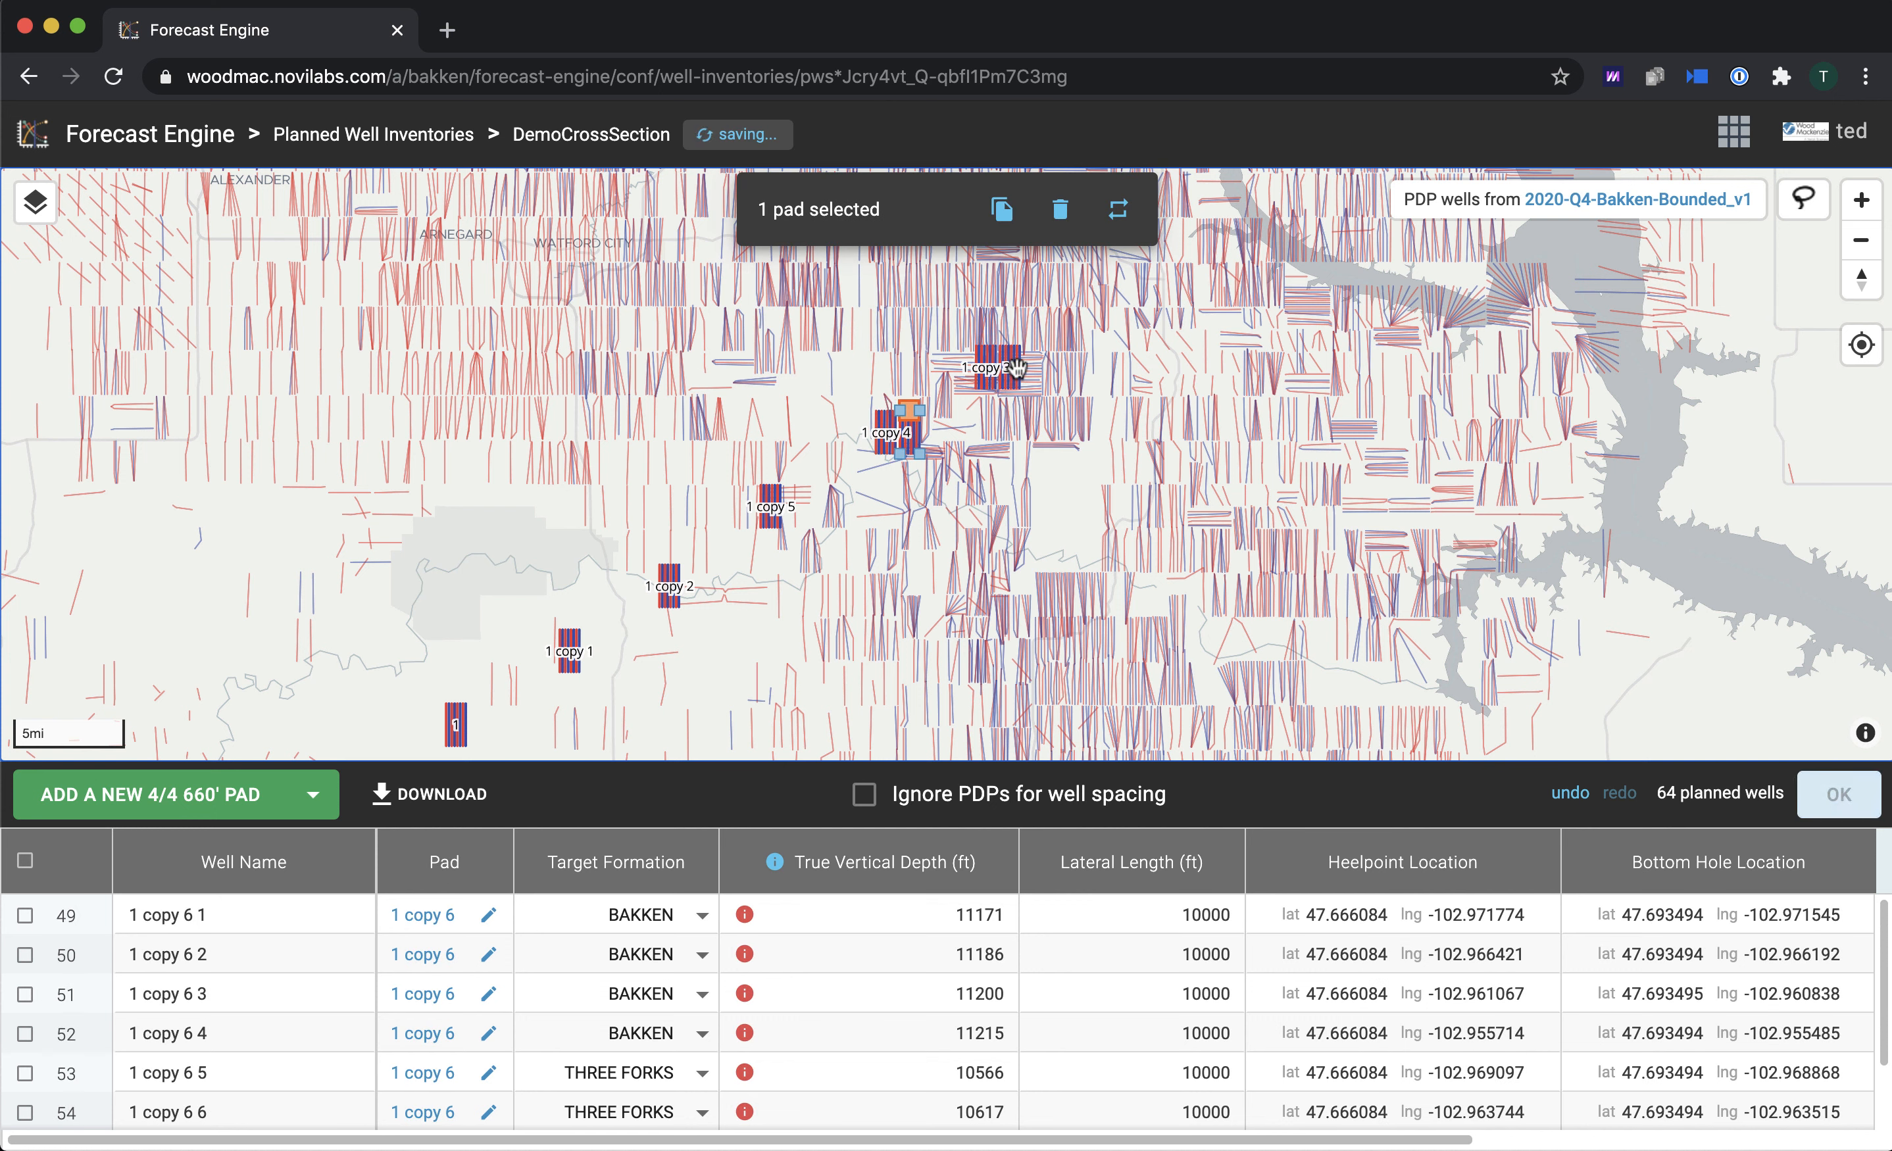
shift+click(1015, 367)
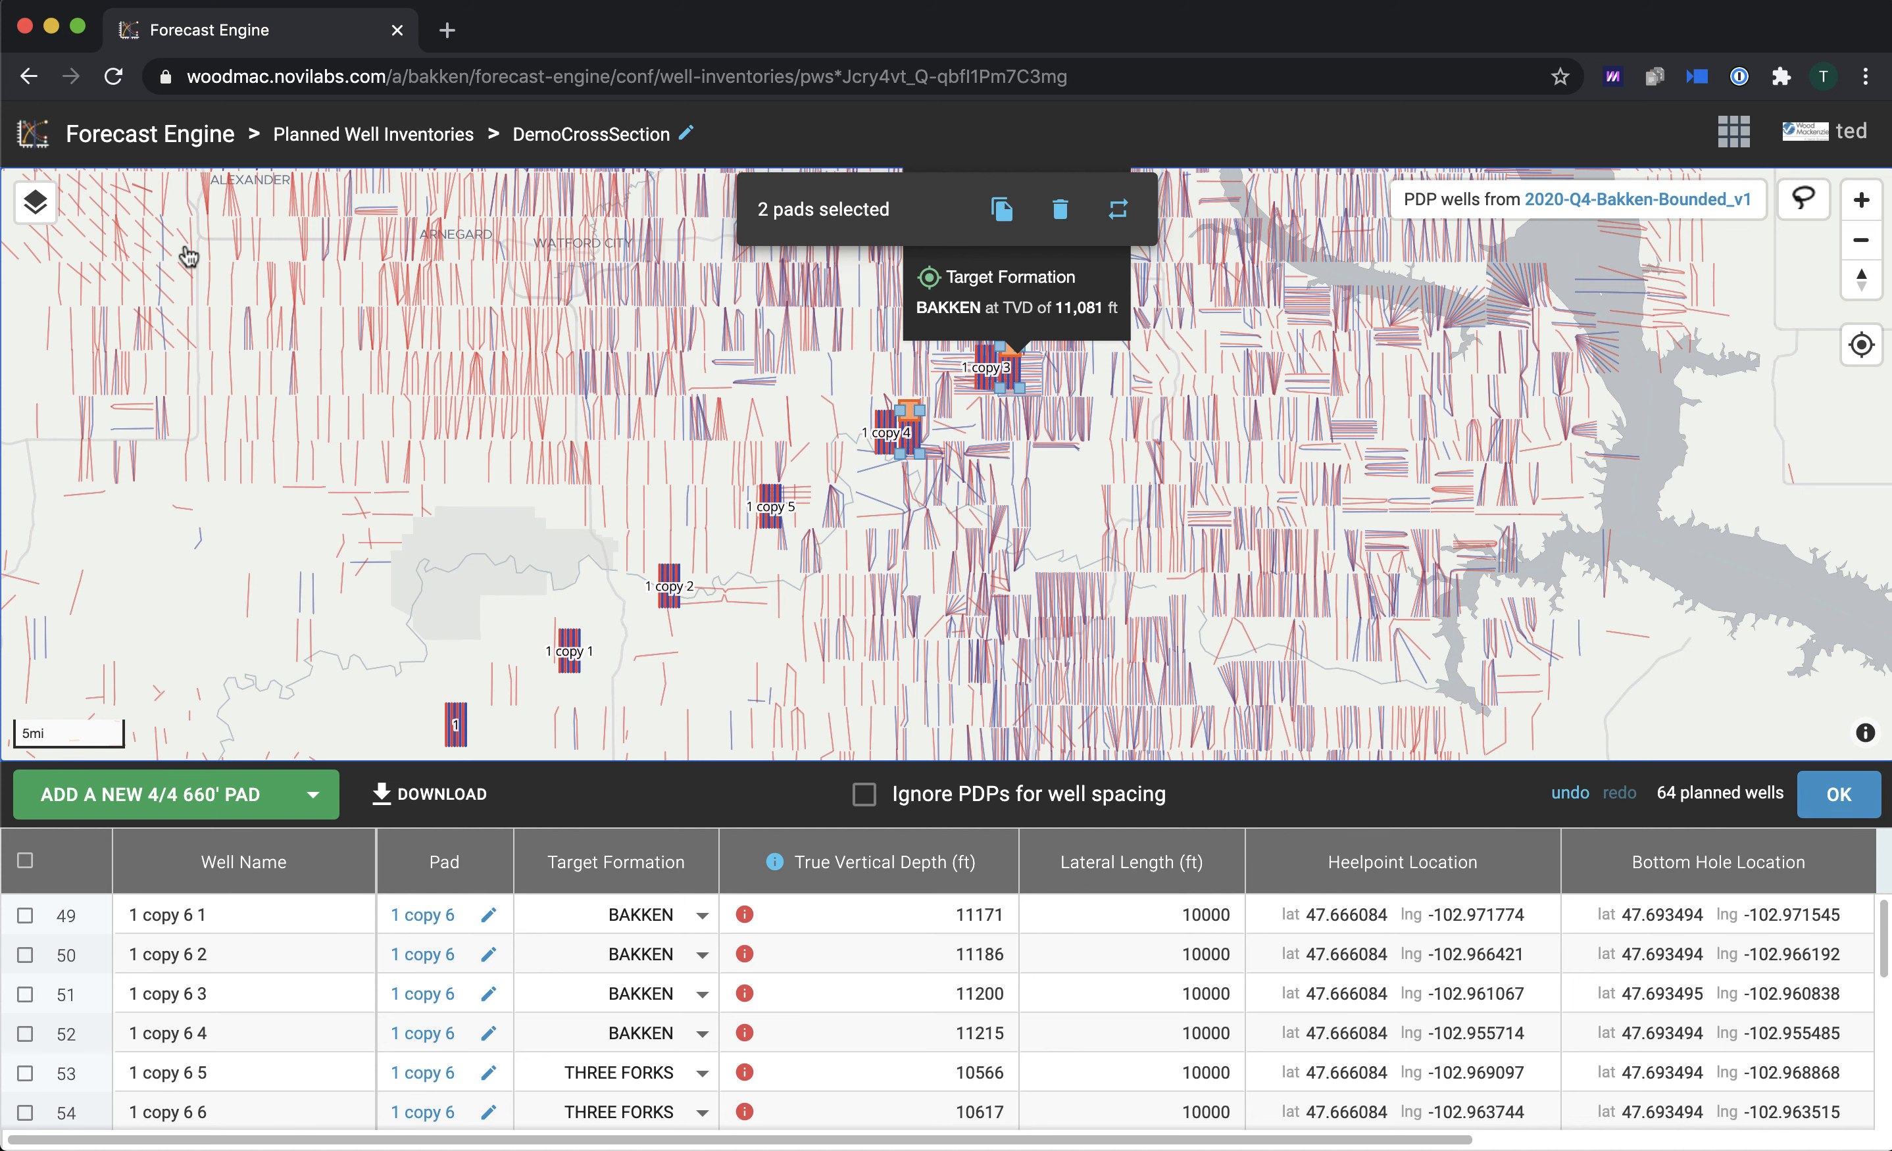
click(39, 203)
click(55, 281)
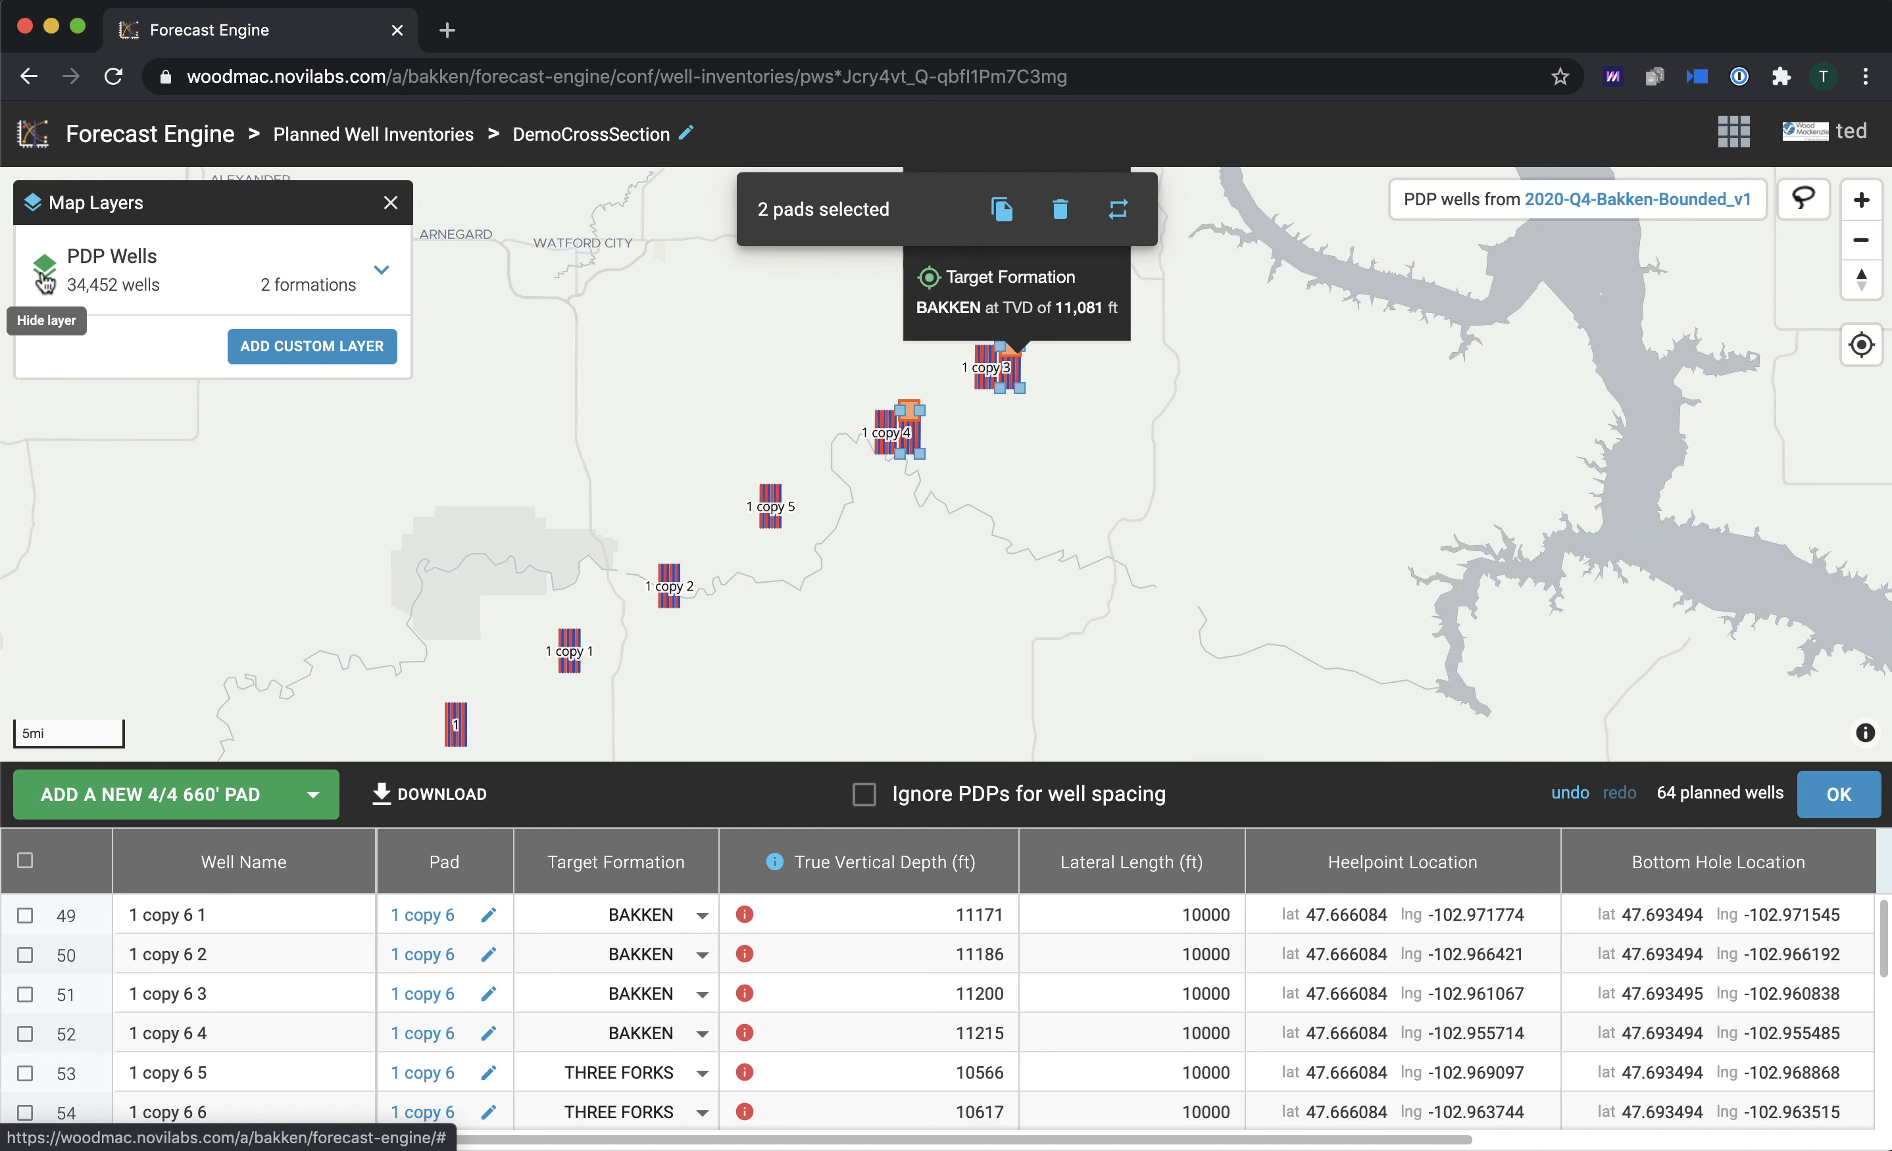
drag(913, 444, 1139, 284)
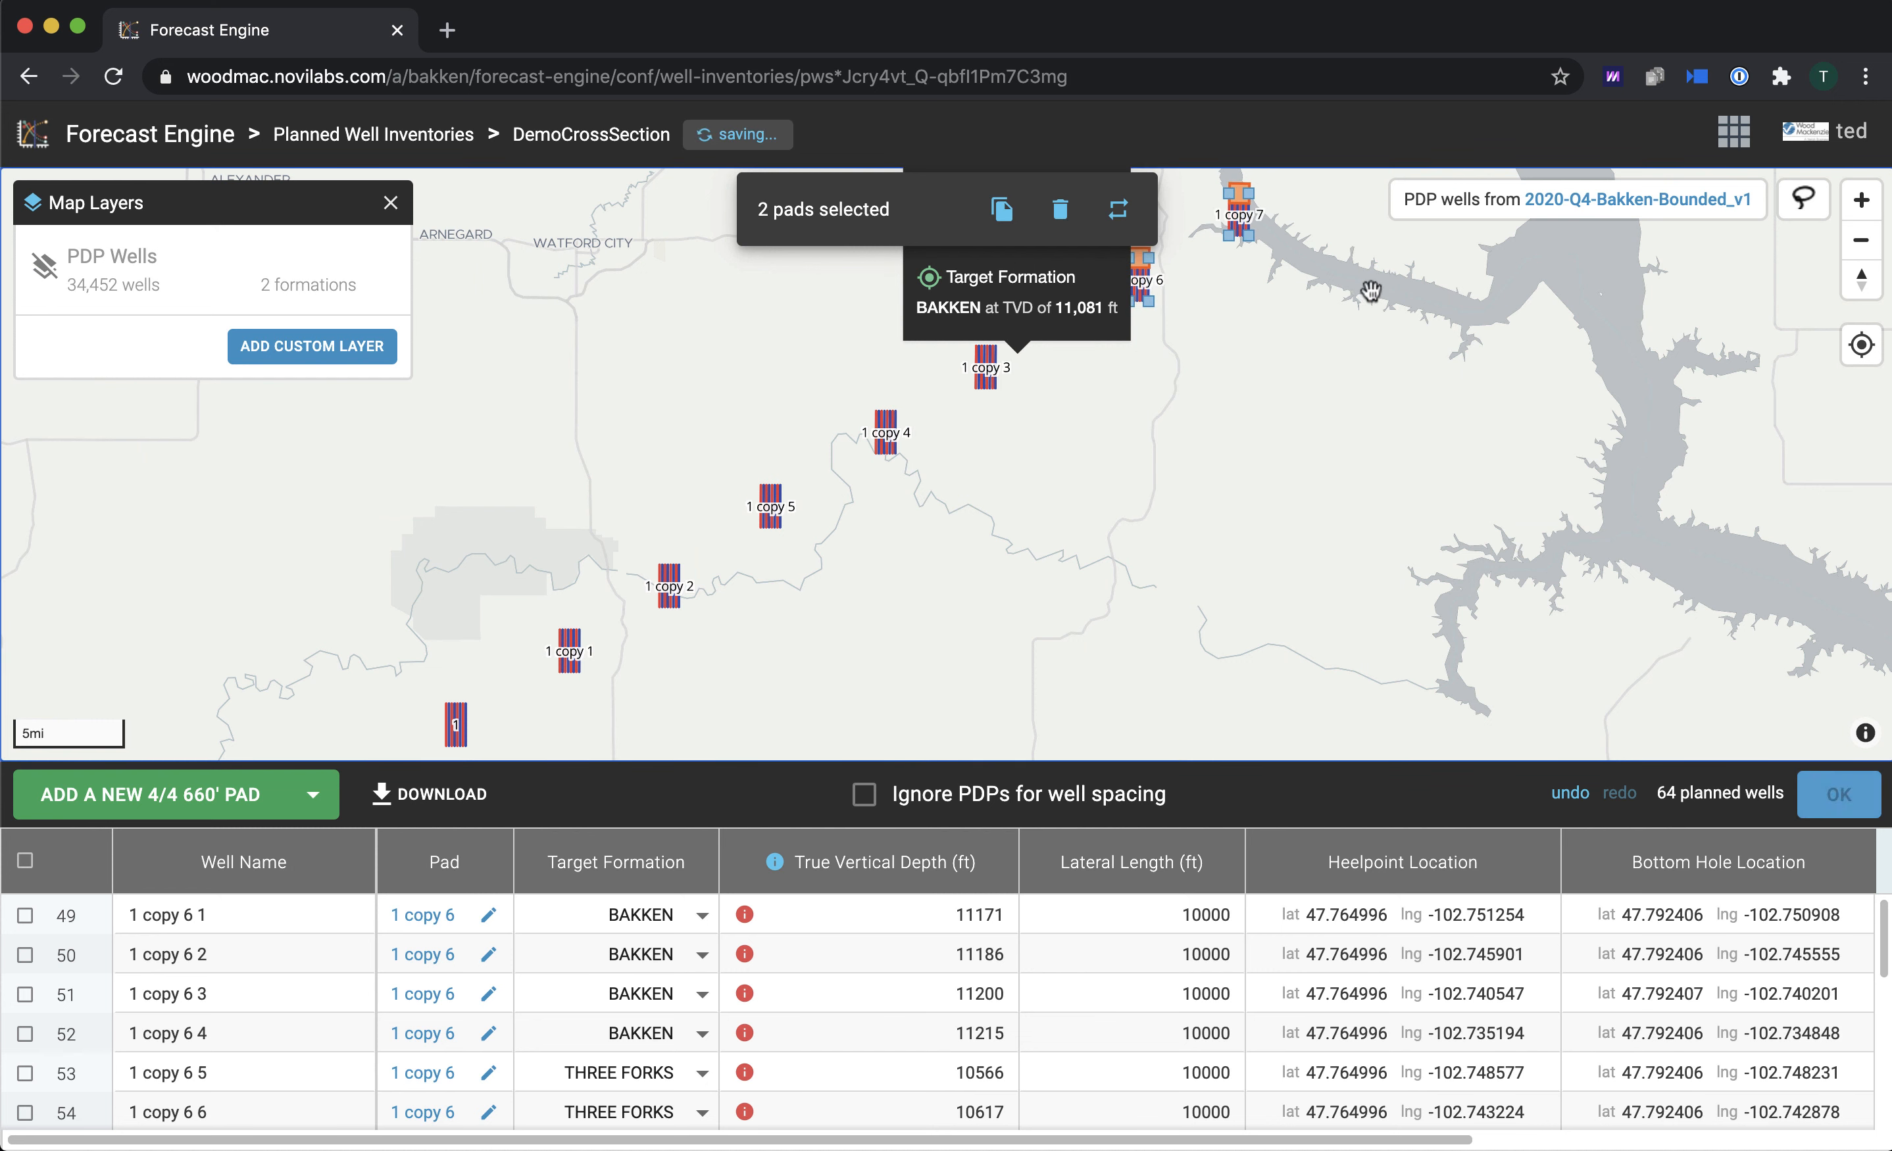
Step: Duplicate pads 1 copy 6 and 1 copy 7 and place the duplicates northeast of 1 copy 7, inside the river bend
drag(1370, 291, 1267, 494)
click(1267, 493)
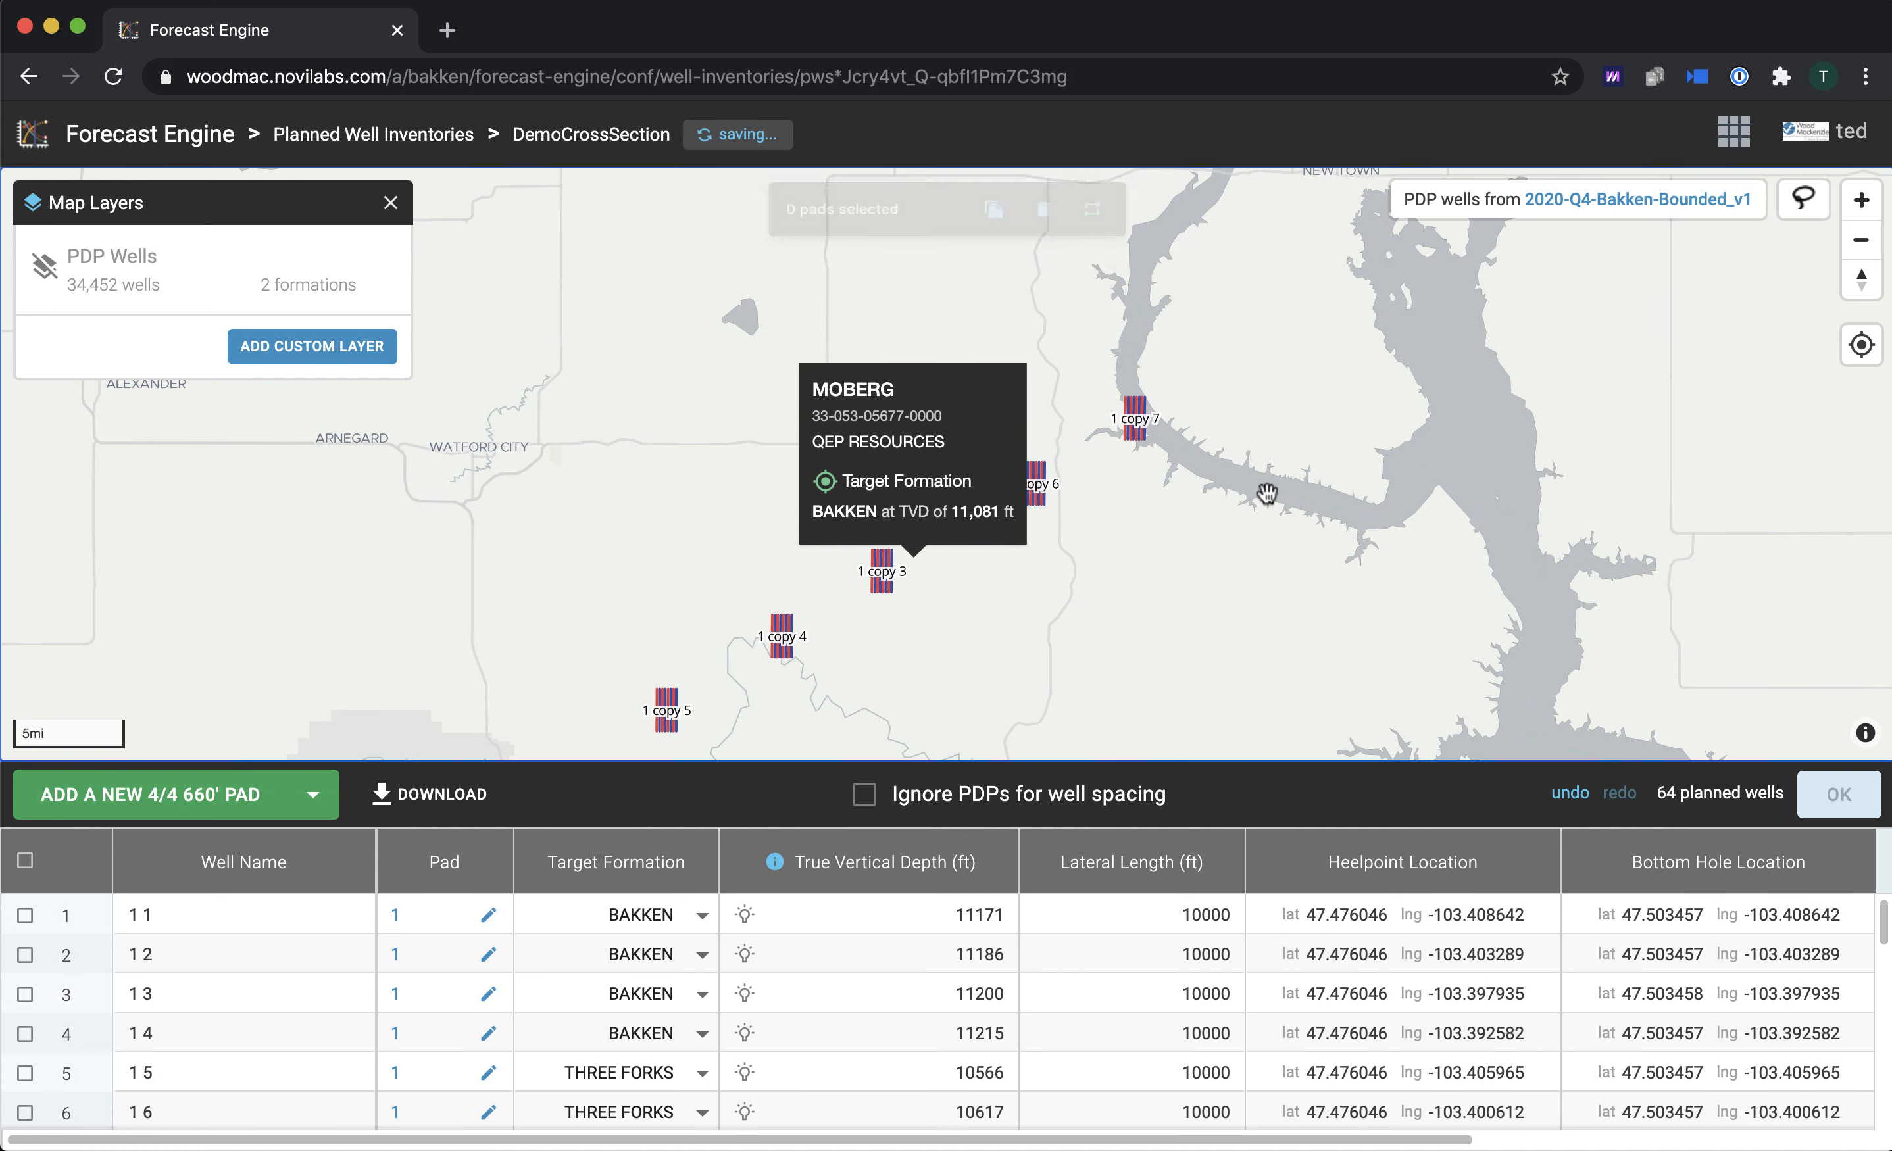
click(1036, 469)
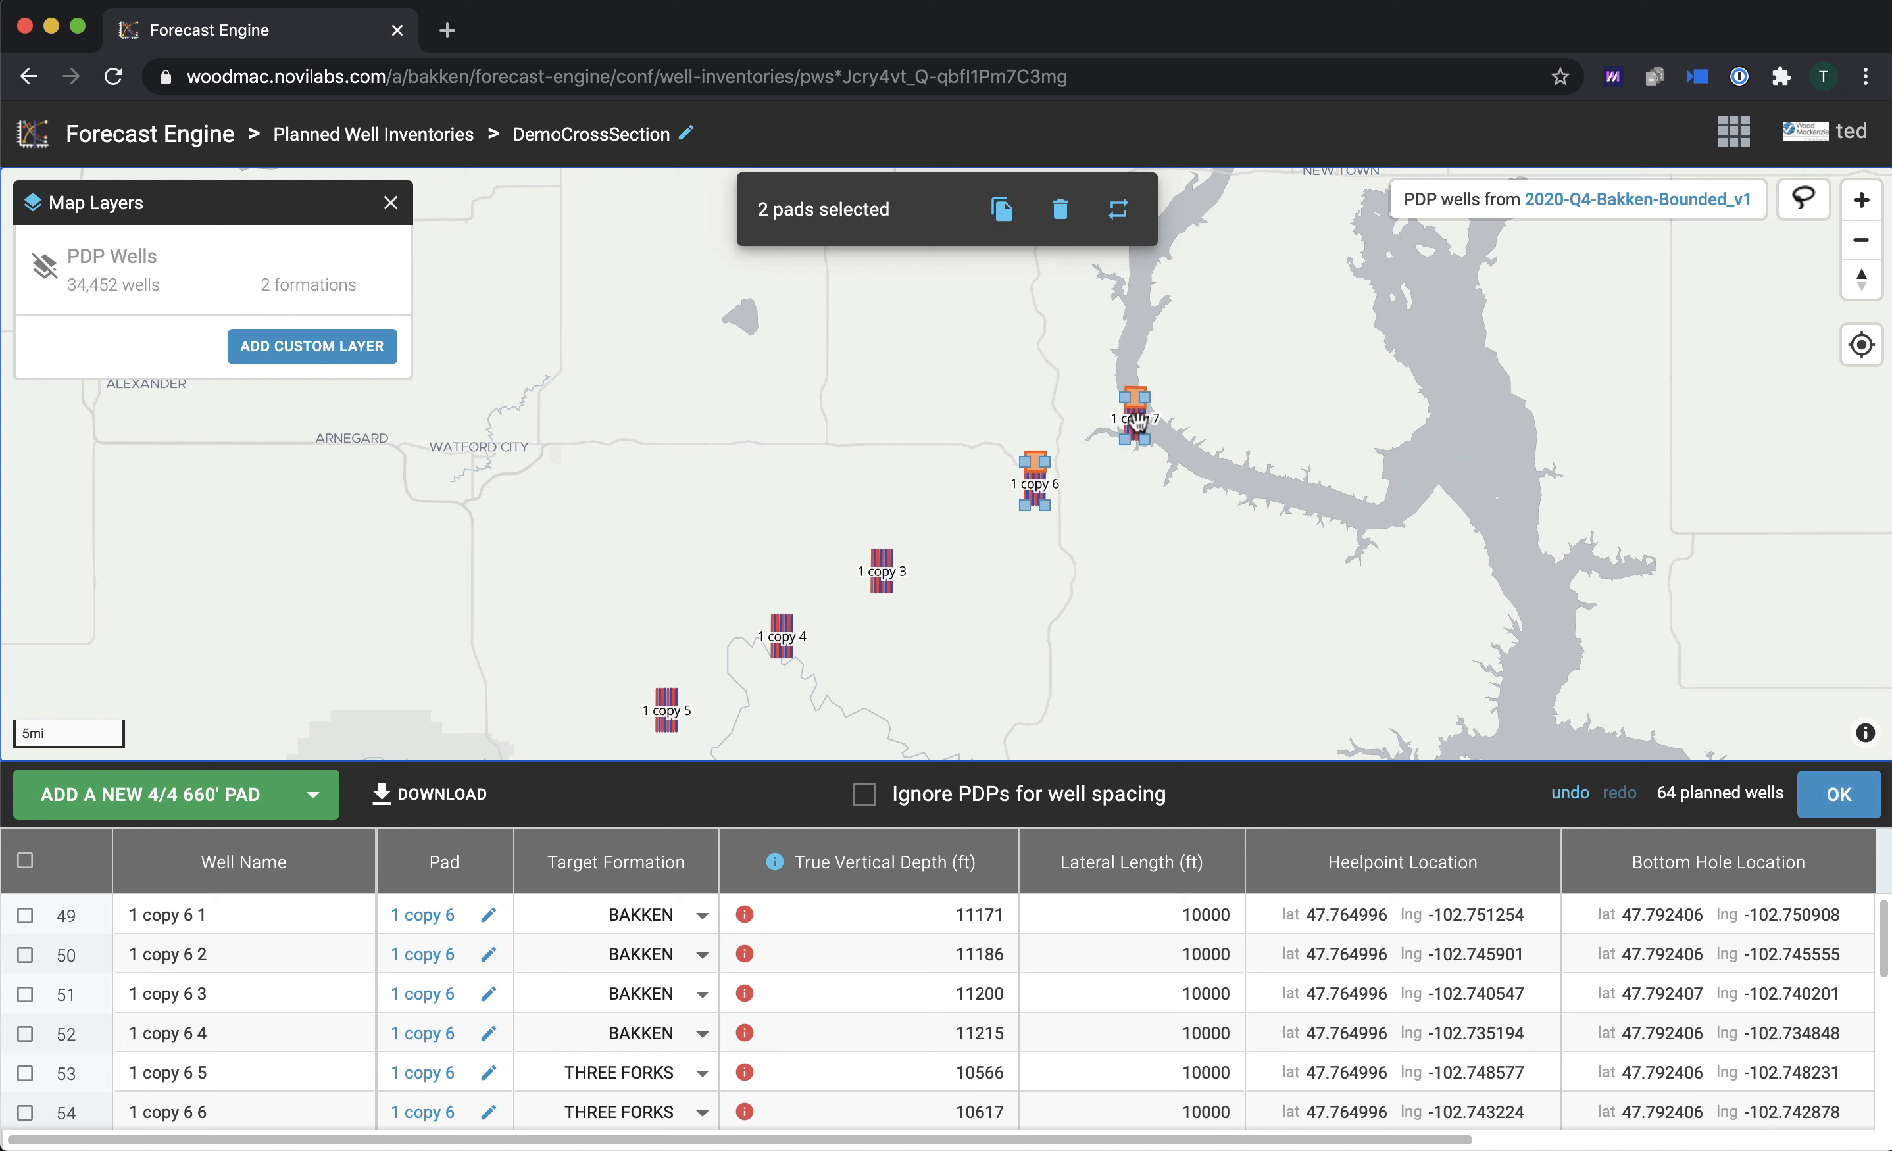
click(1001, 209)
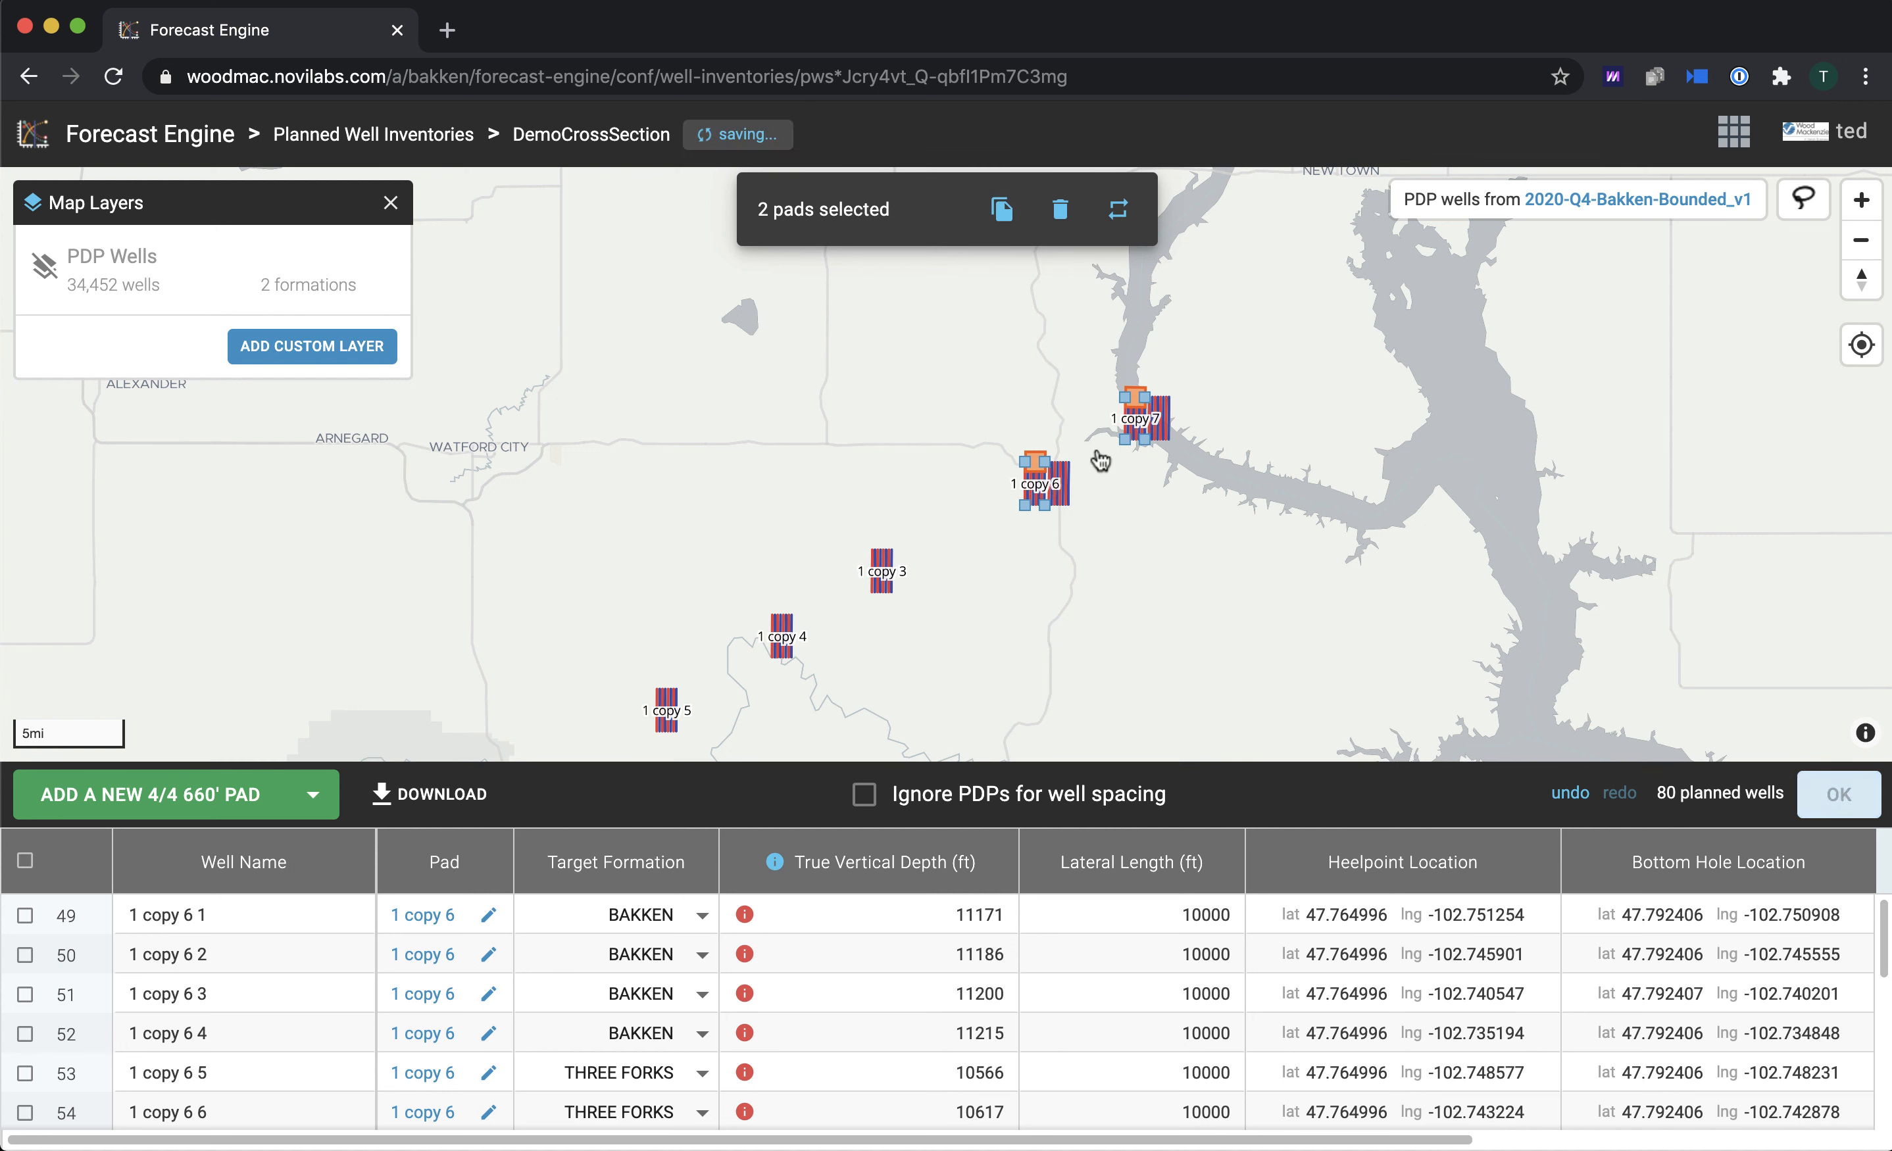
click(1062, 475)
shift+click(1159, 415)
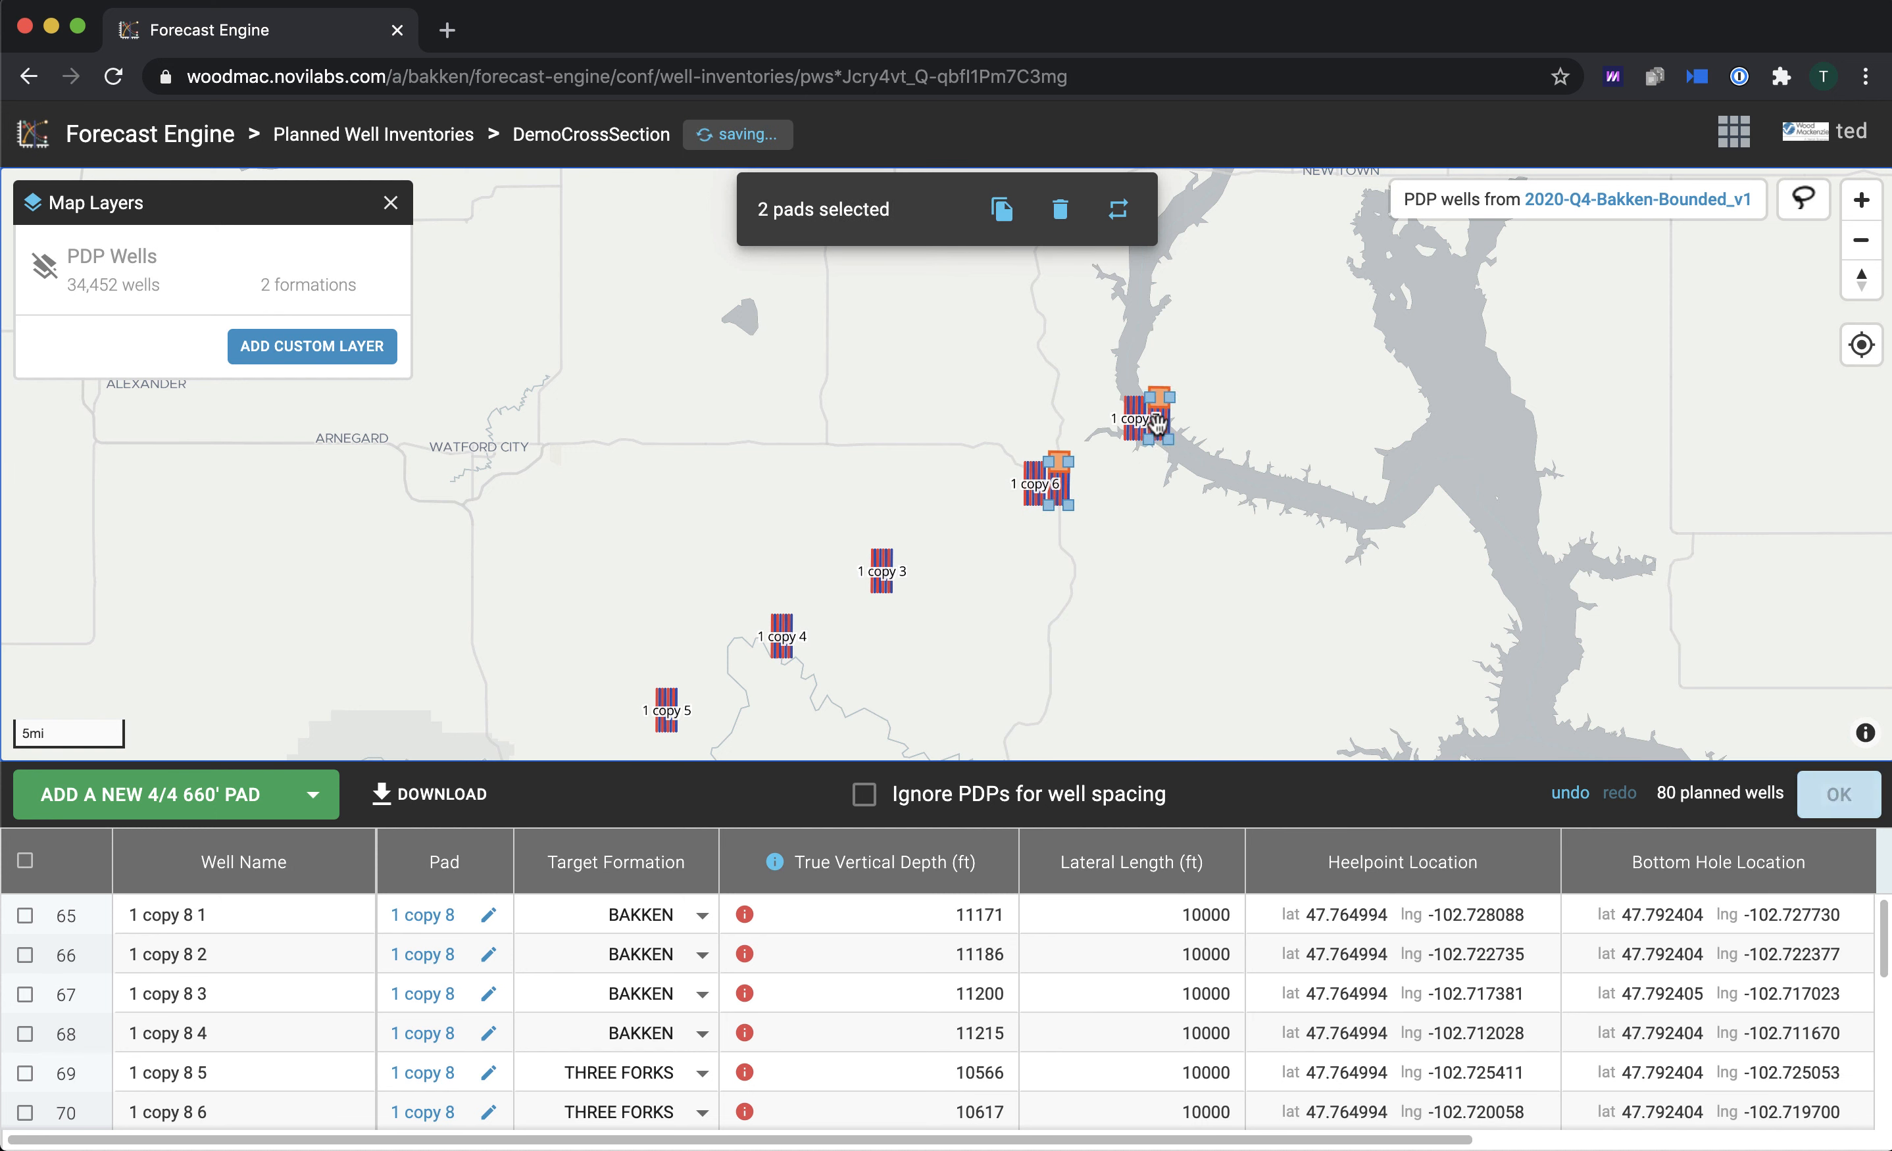
drag(1214, 396, 1357, 290)
click(44, 266)
click(44, 266)
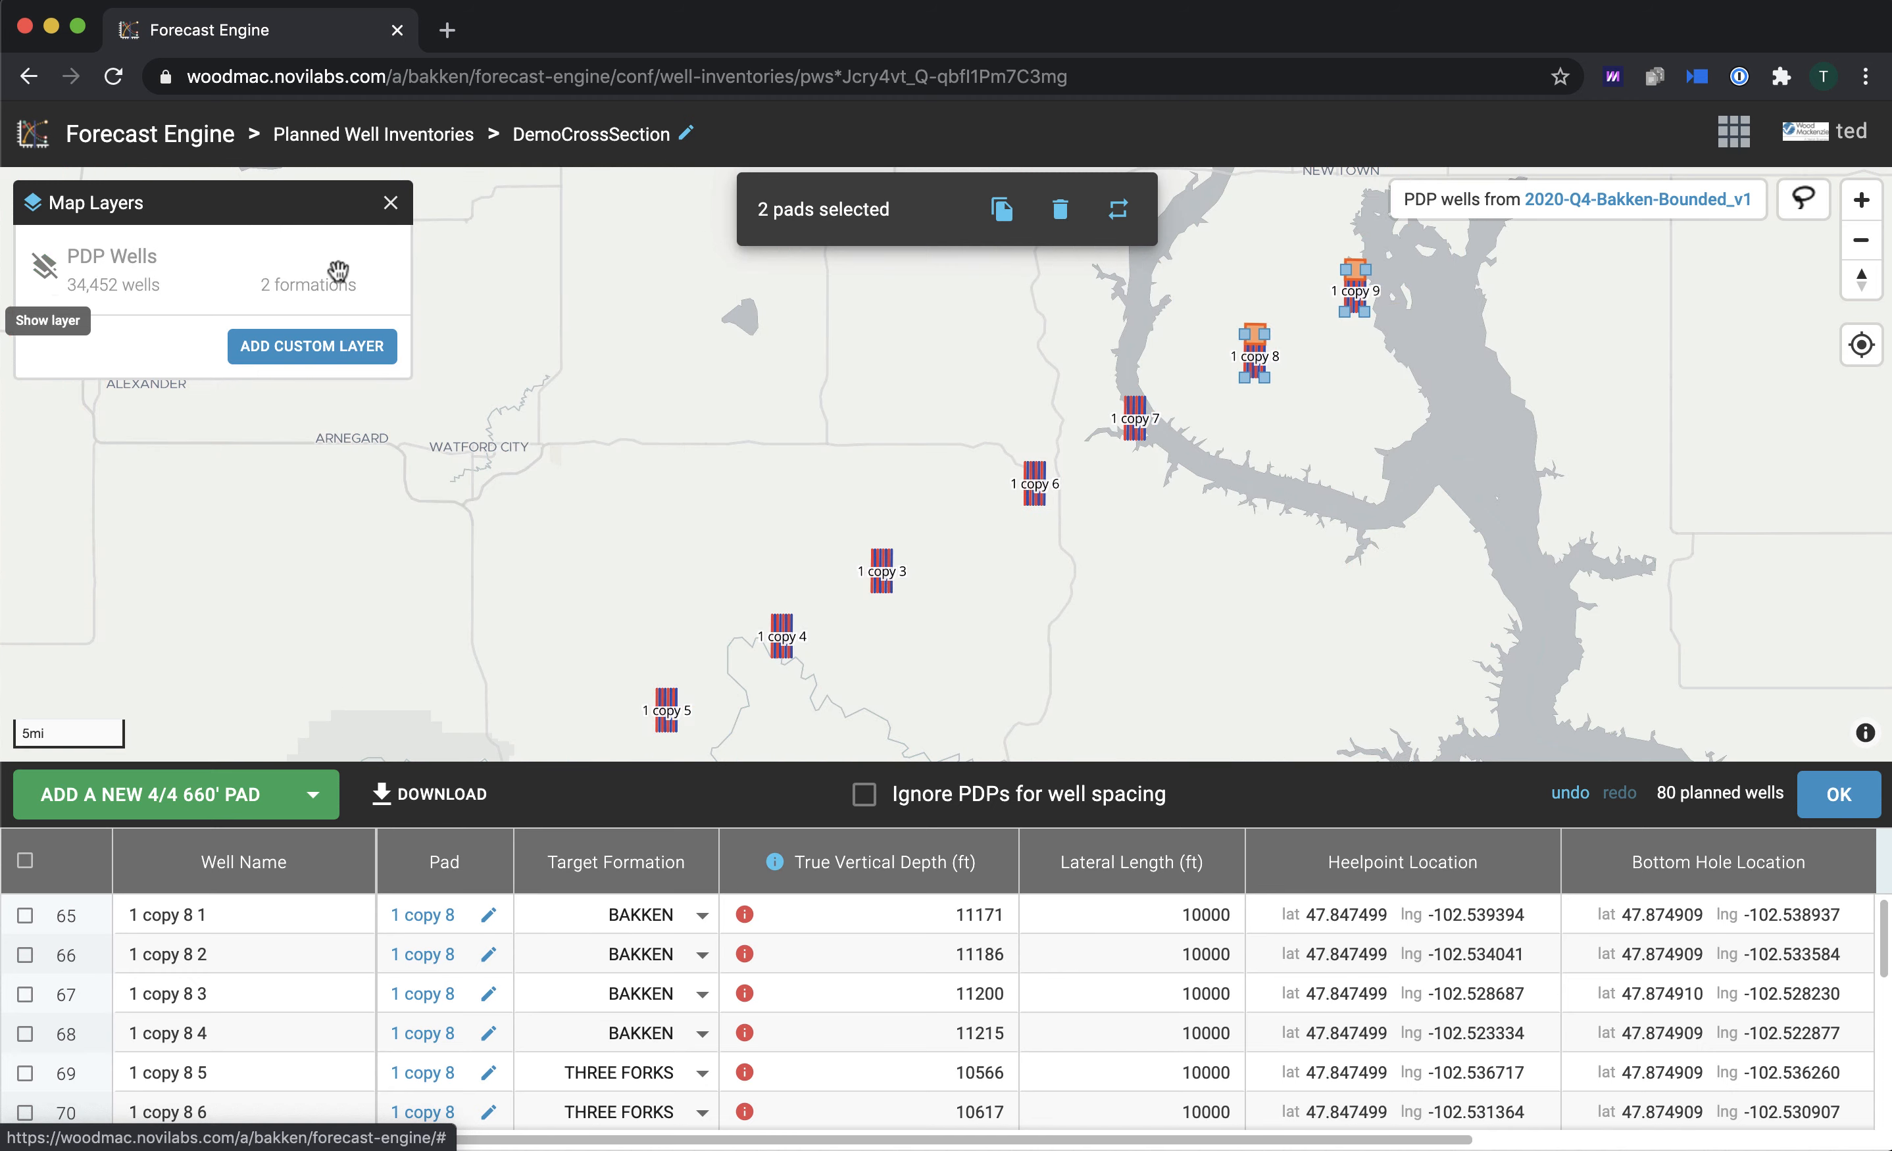
Step: Duplicate pads 1 copy 8 and 1 copy 9 and place the duplicates northeast of 1 copy 9, east of New Town
drag(1380, 425, 1131, 653)
click(1131, 653)
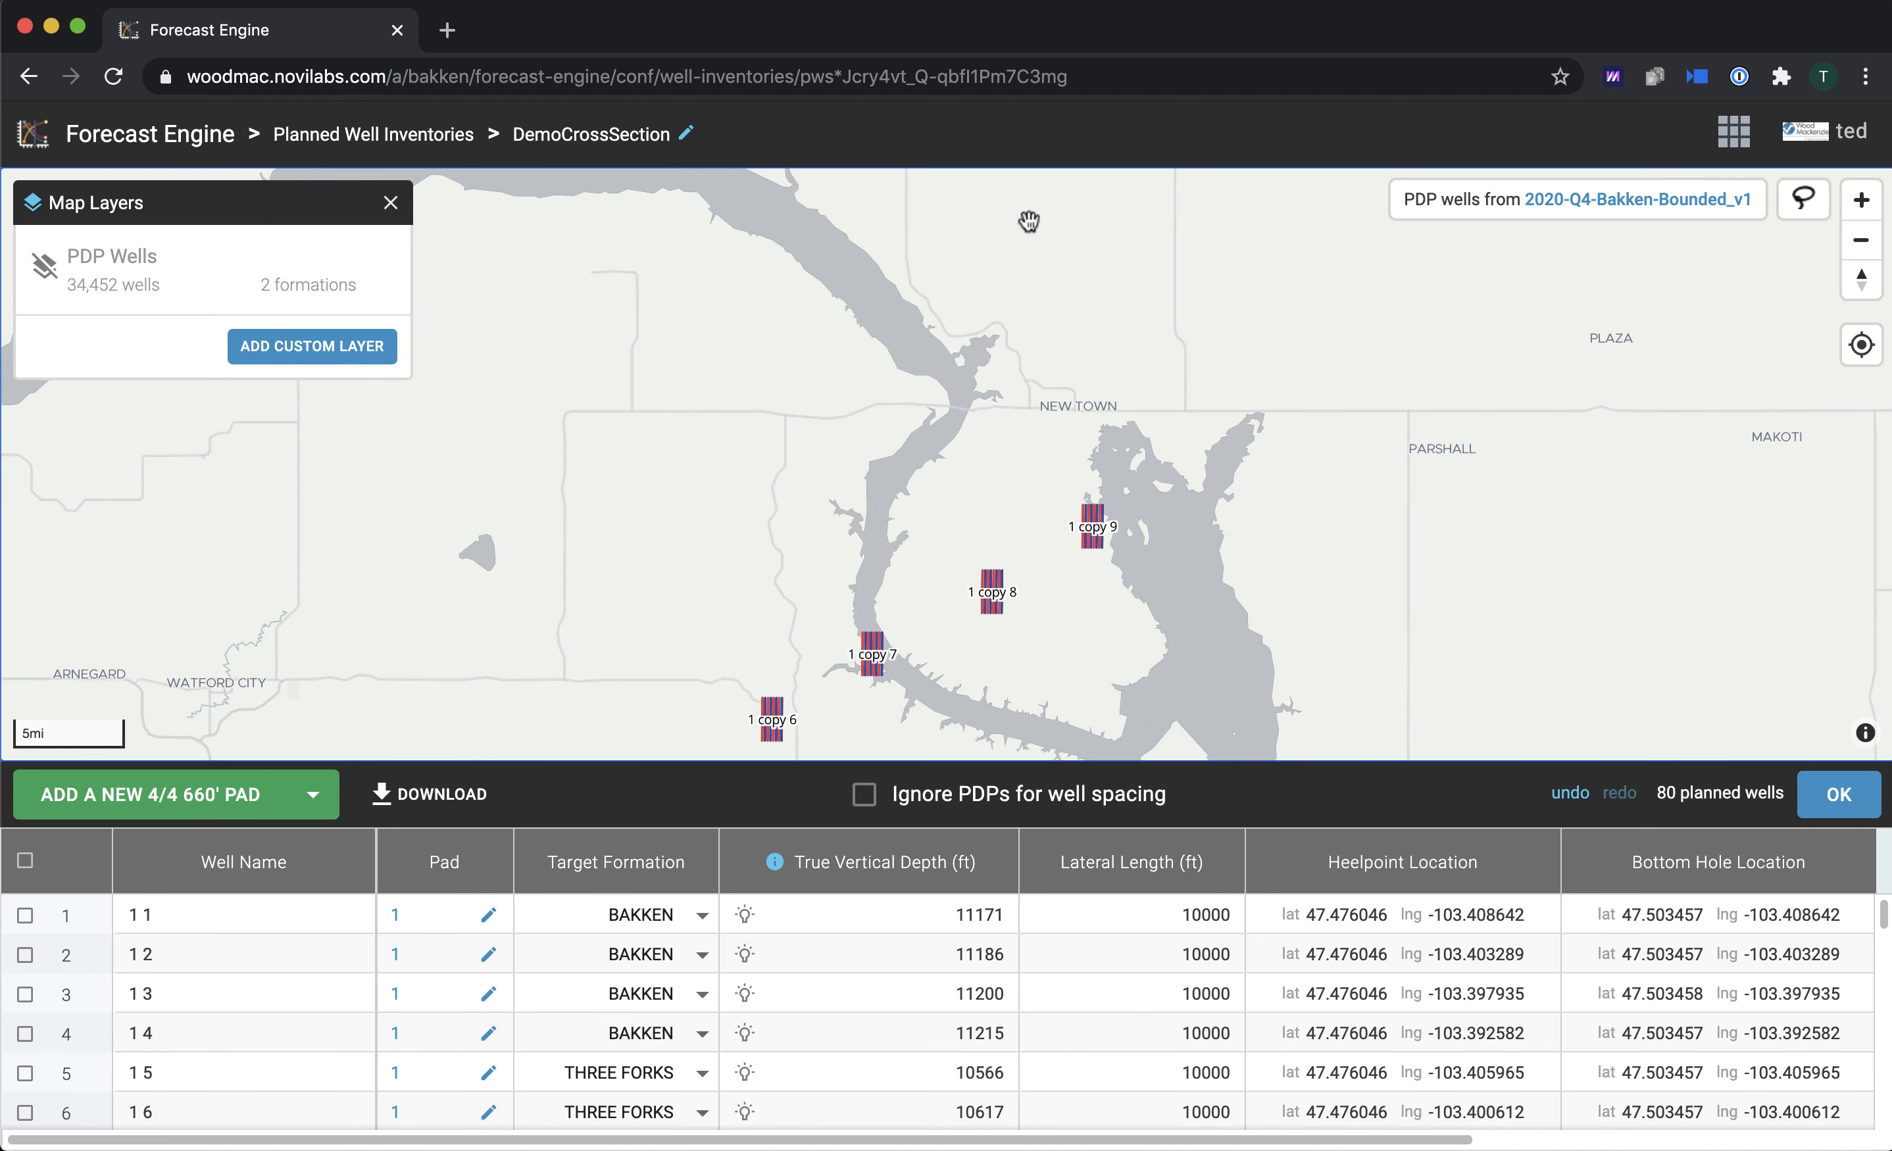
click(997, 594)
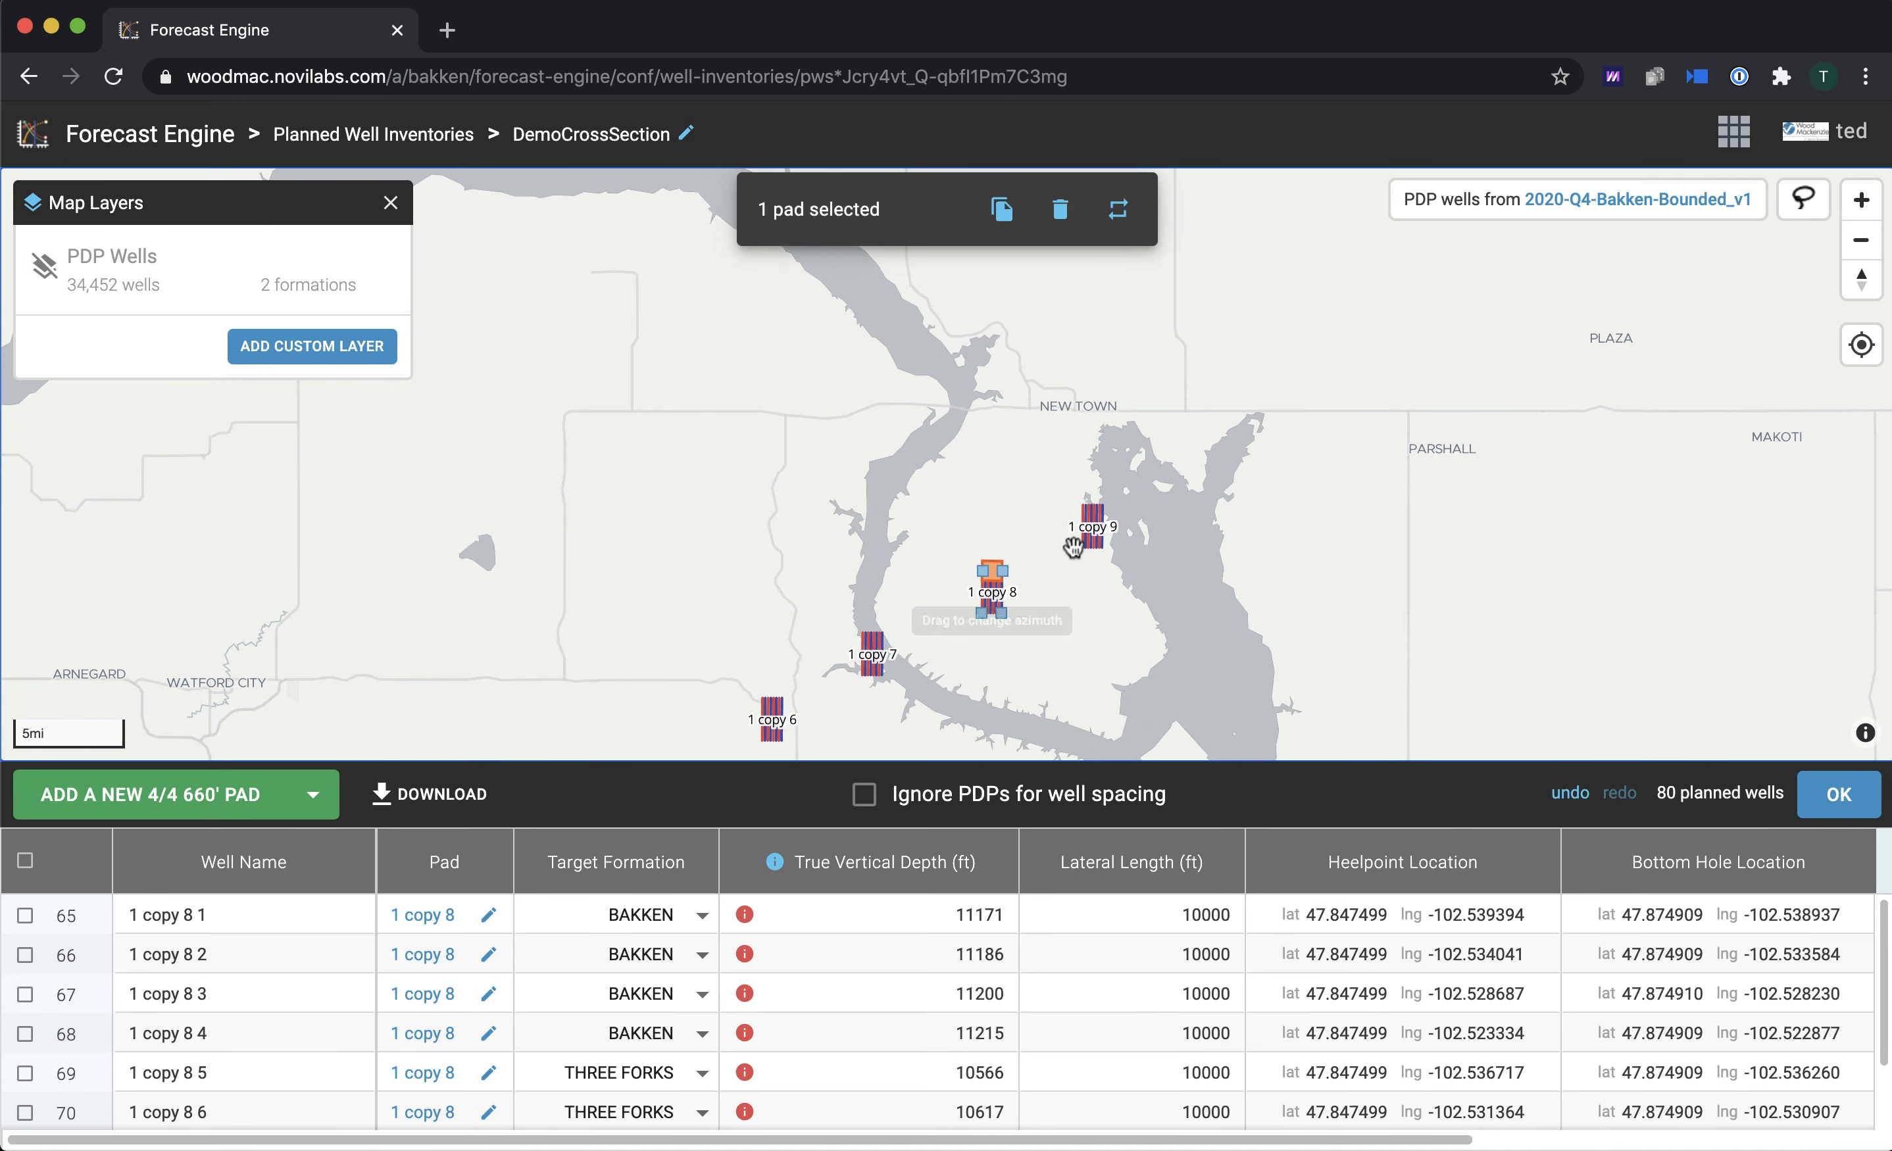
click(1002, 209)
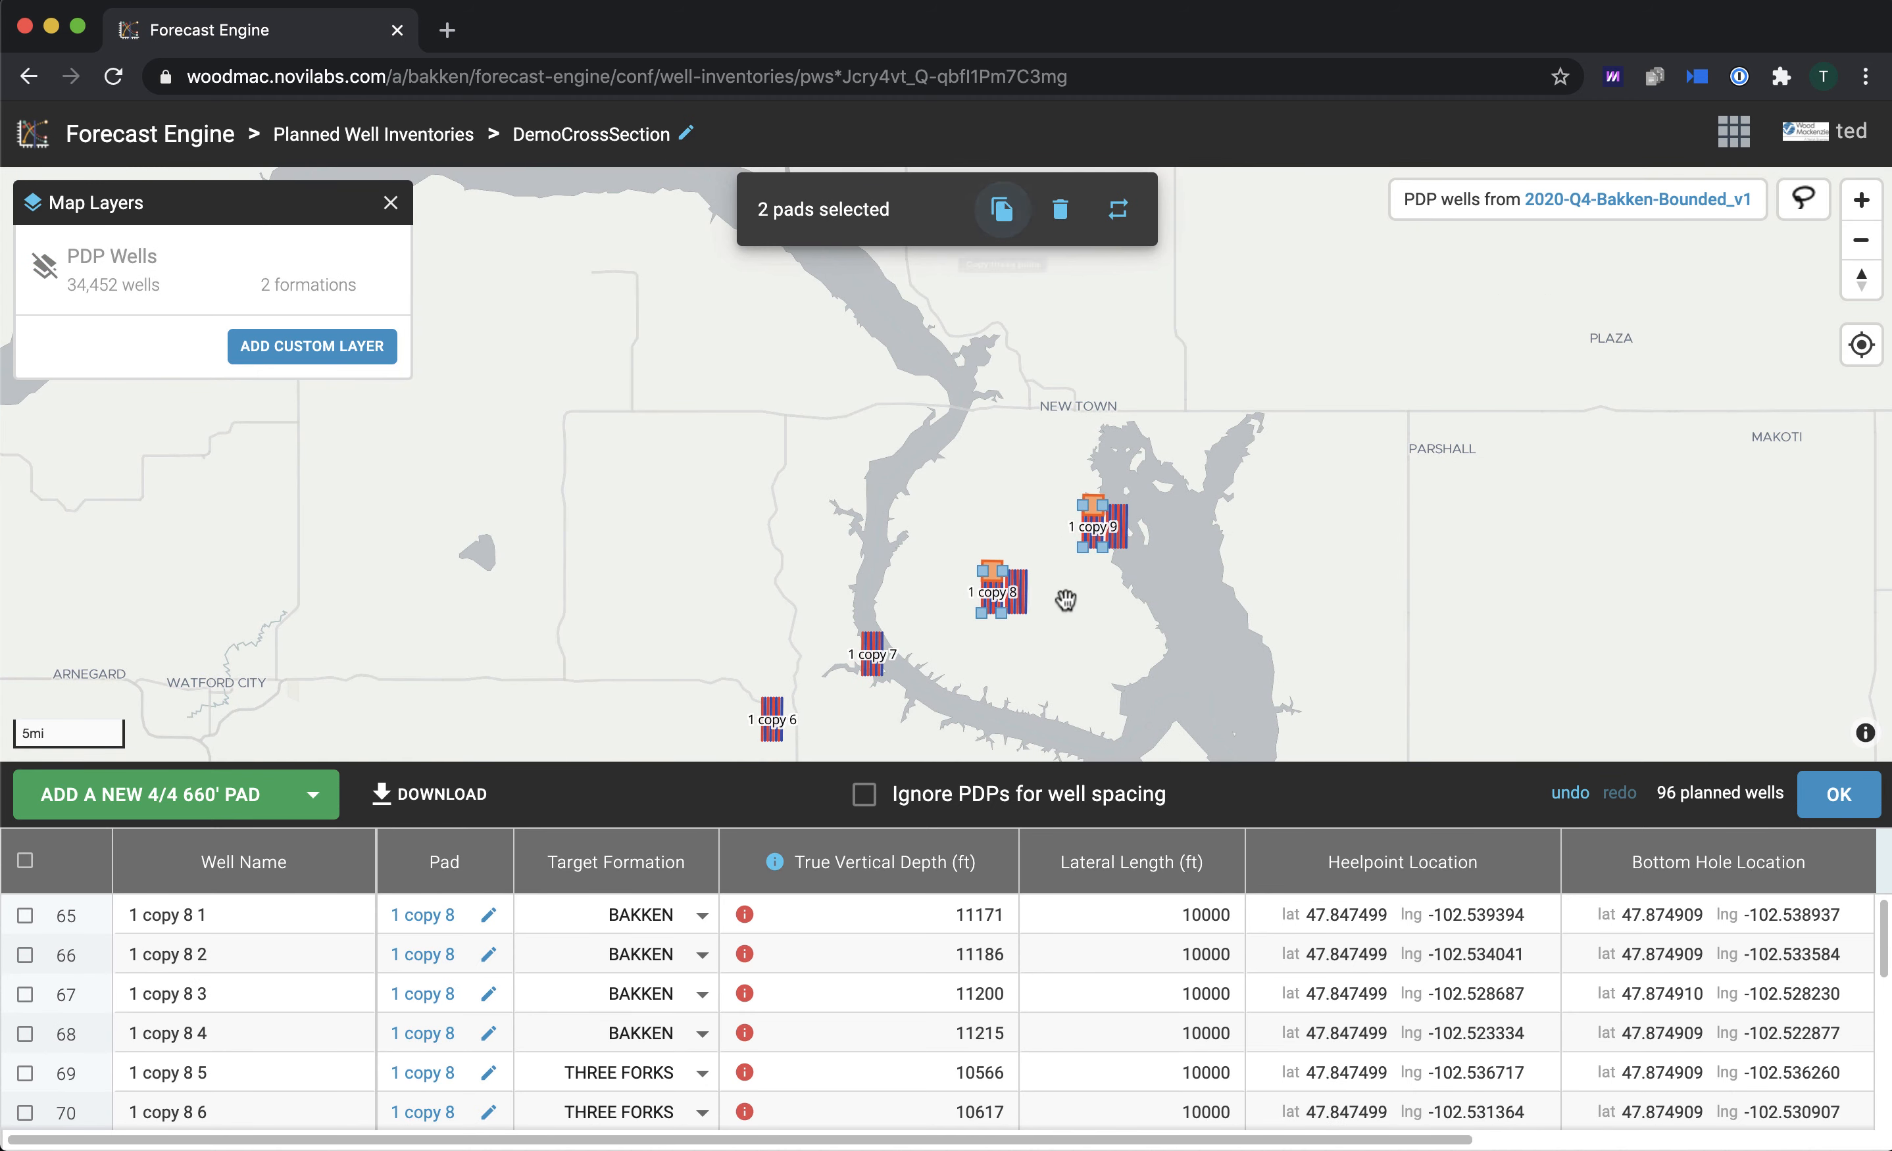
shift+click(1112, 533)
drag(1113, 532, 1318, 380)
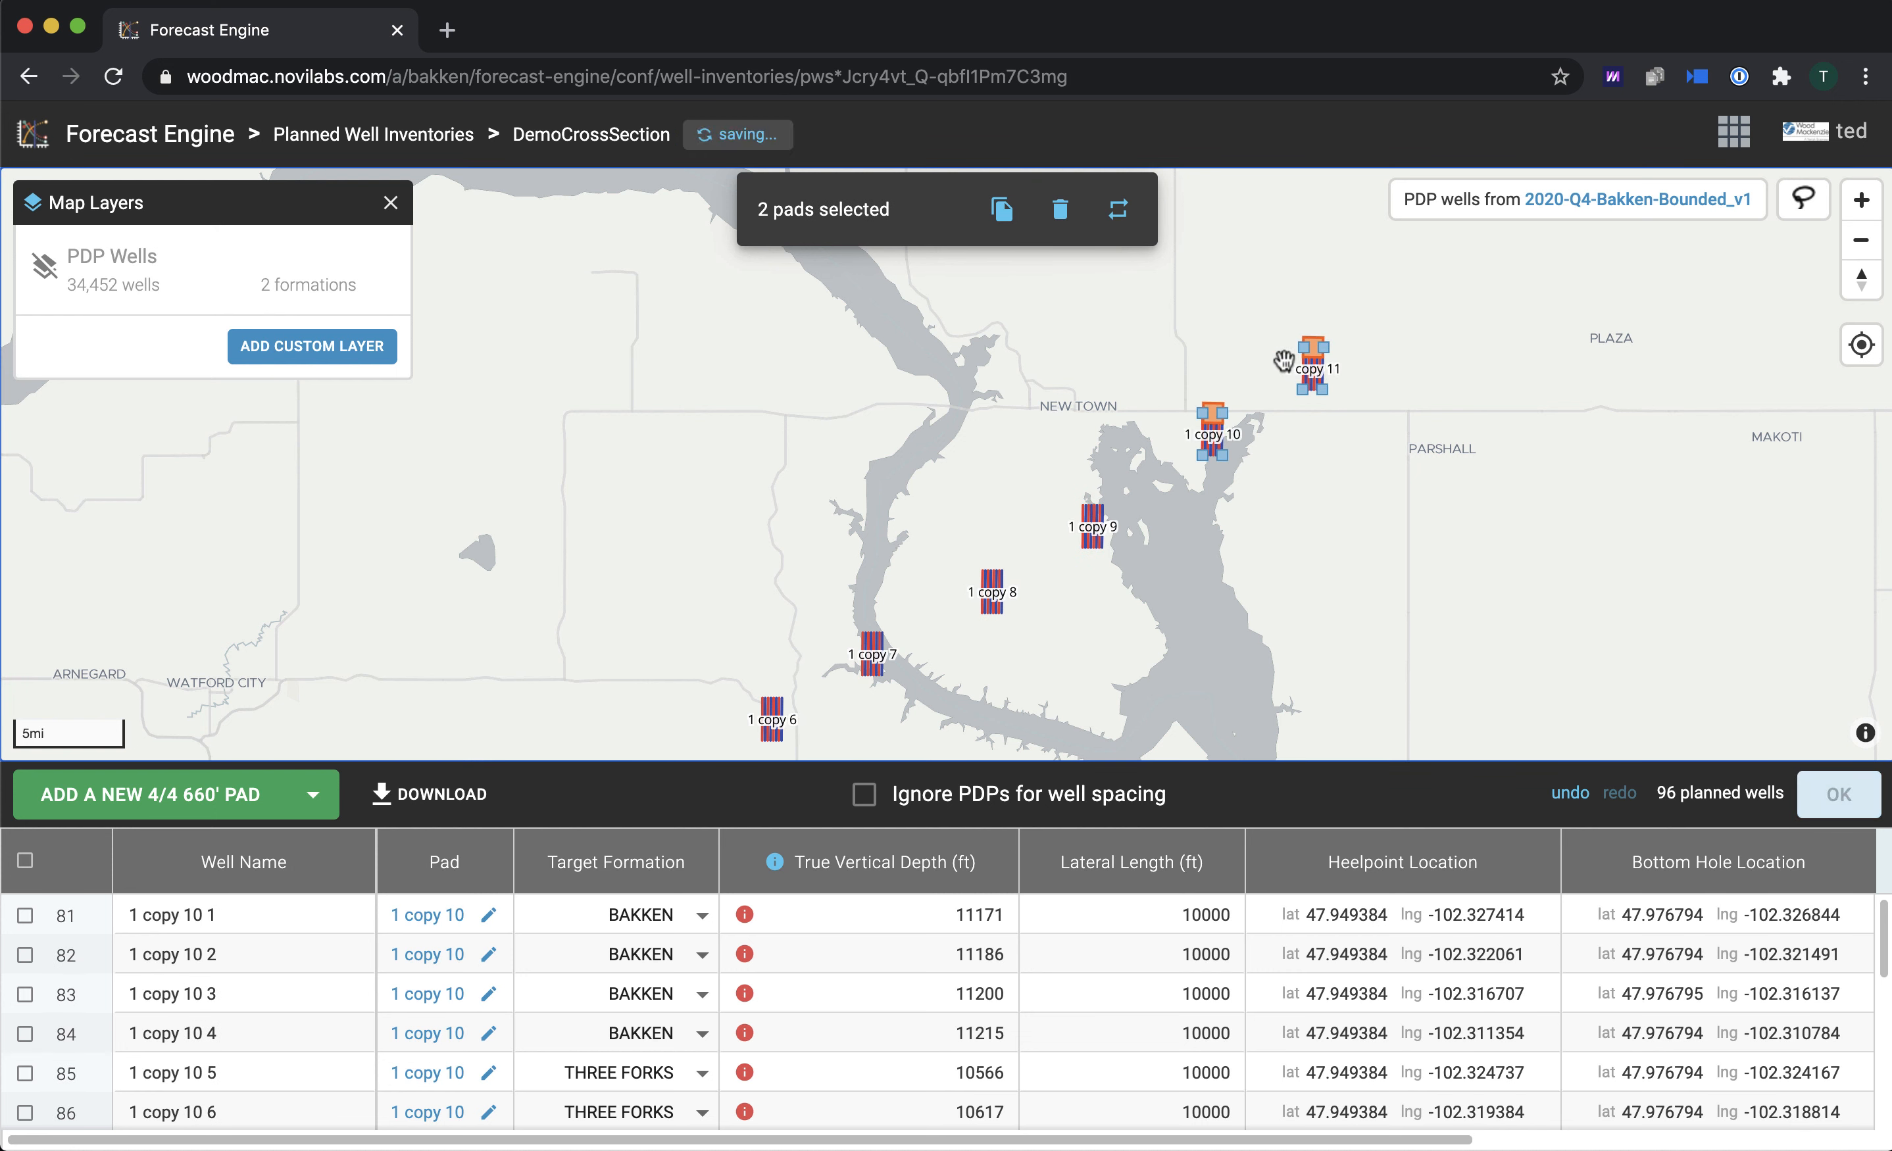
Step: Check the pad positions against the existing PDP wells and review the whole diagonal line of pads
click(44, 270)
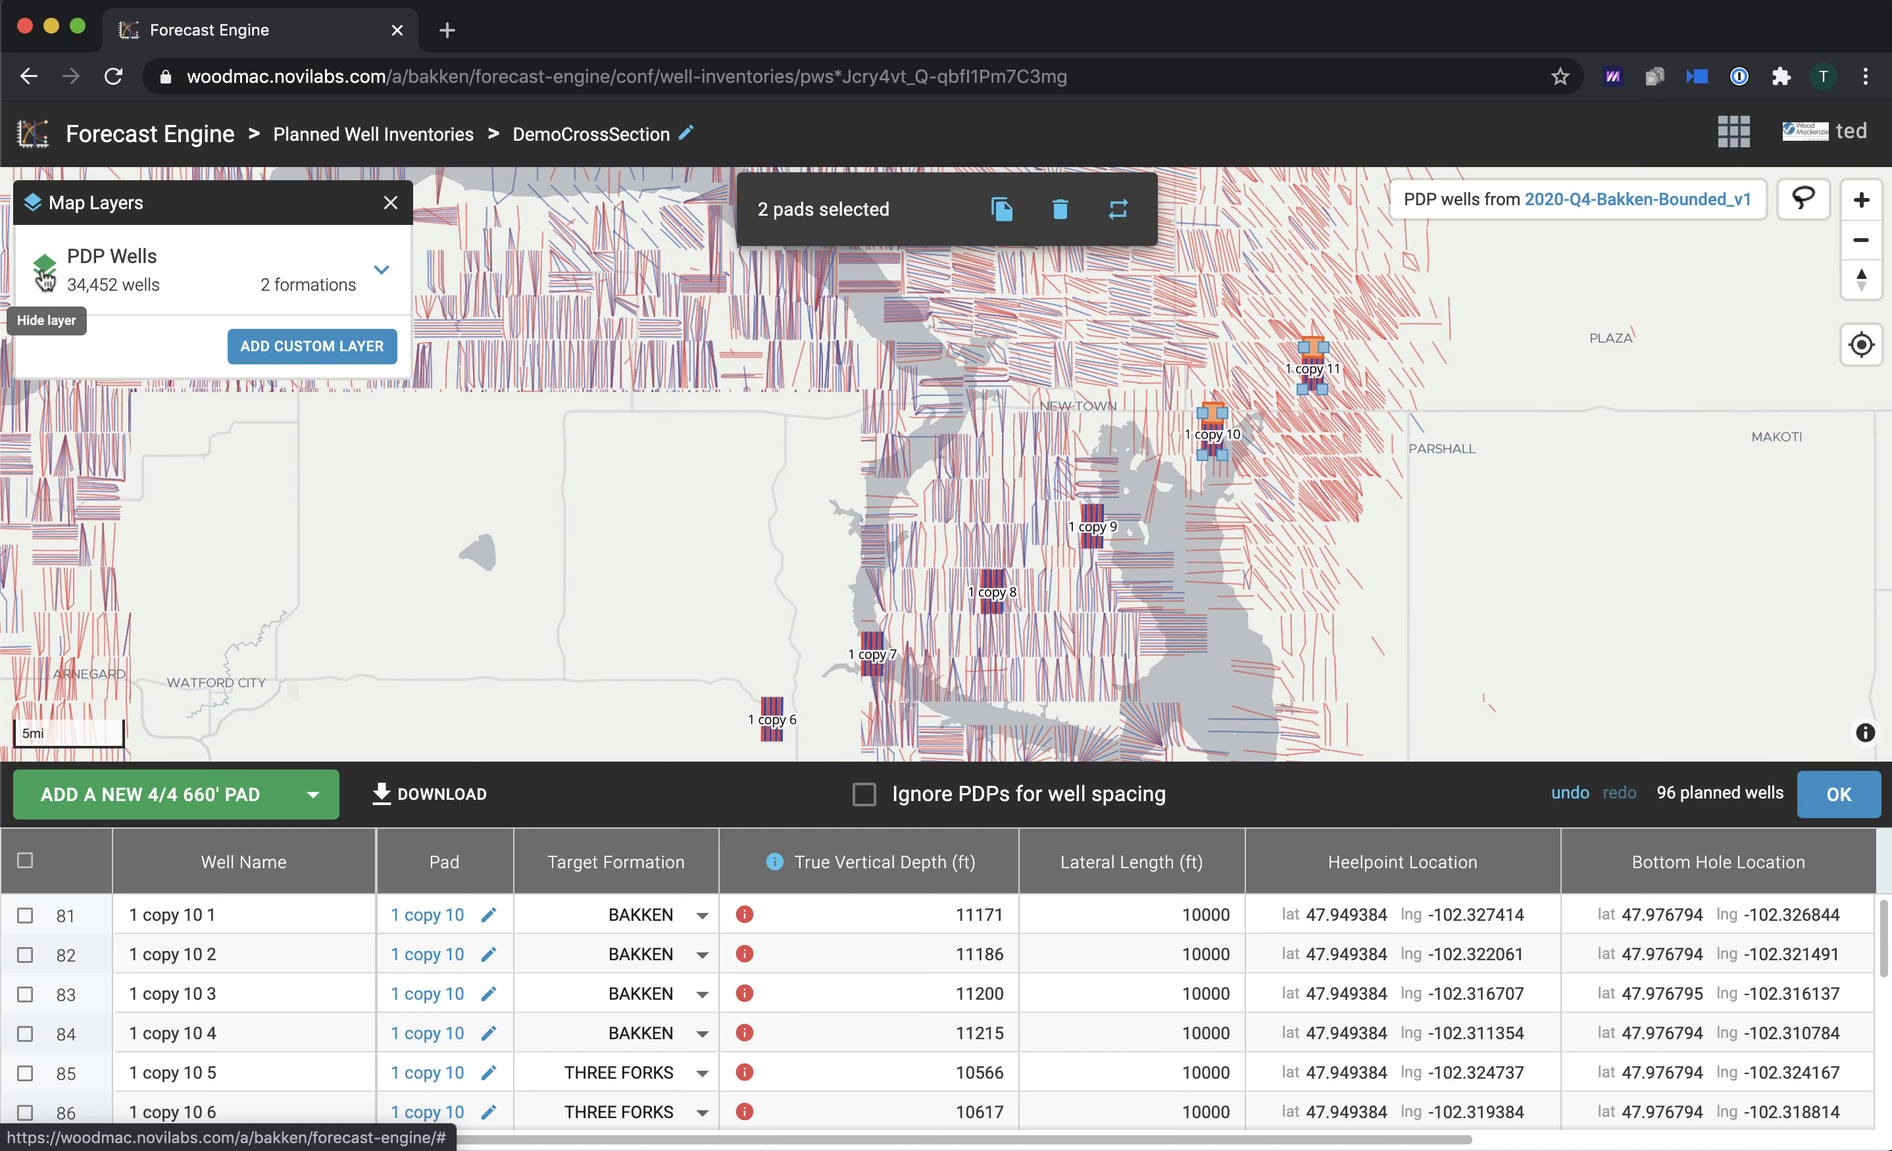
click(46, 278)
click(383, 459)
scroll(384, 458, down, 1)
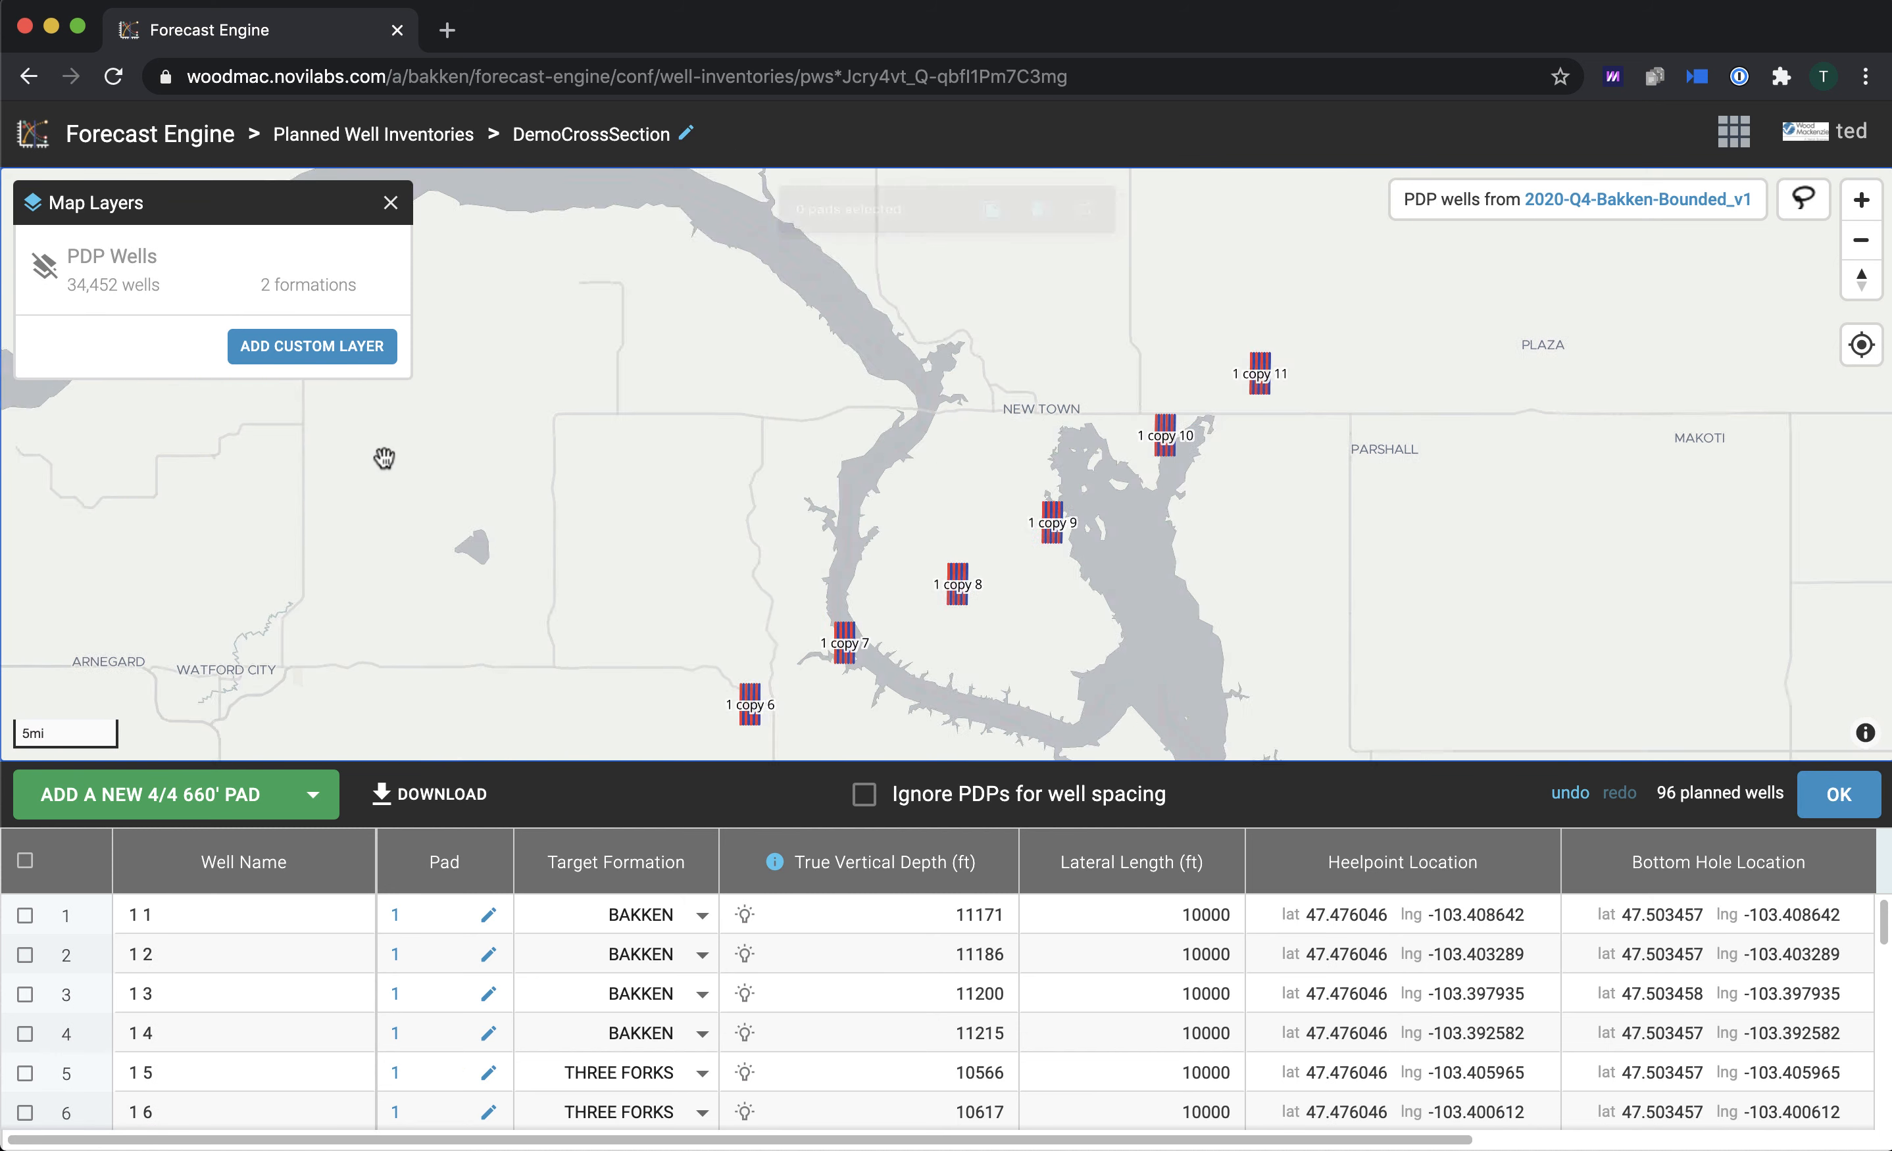
scroll(383, 459, down, 3)
drag(383, 458, 583, 260)
scroll(583, 260, down, 3)
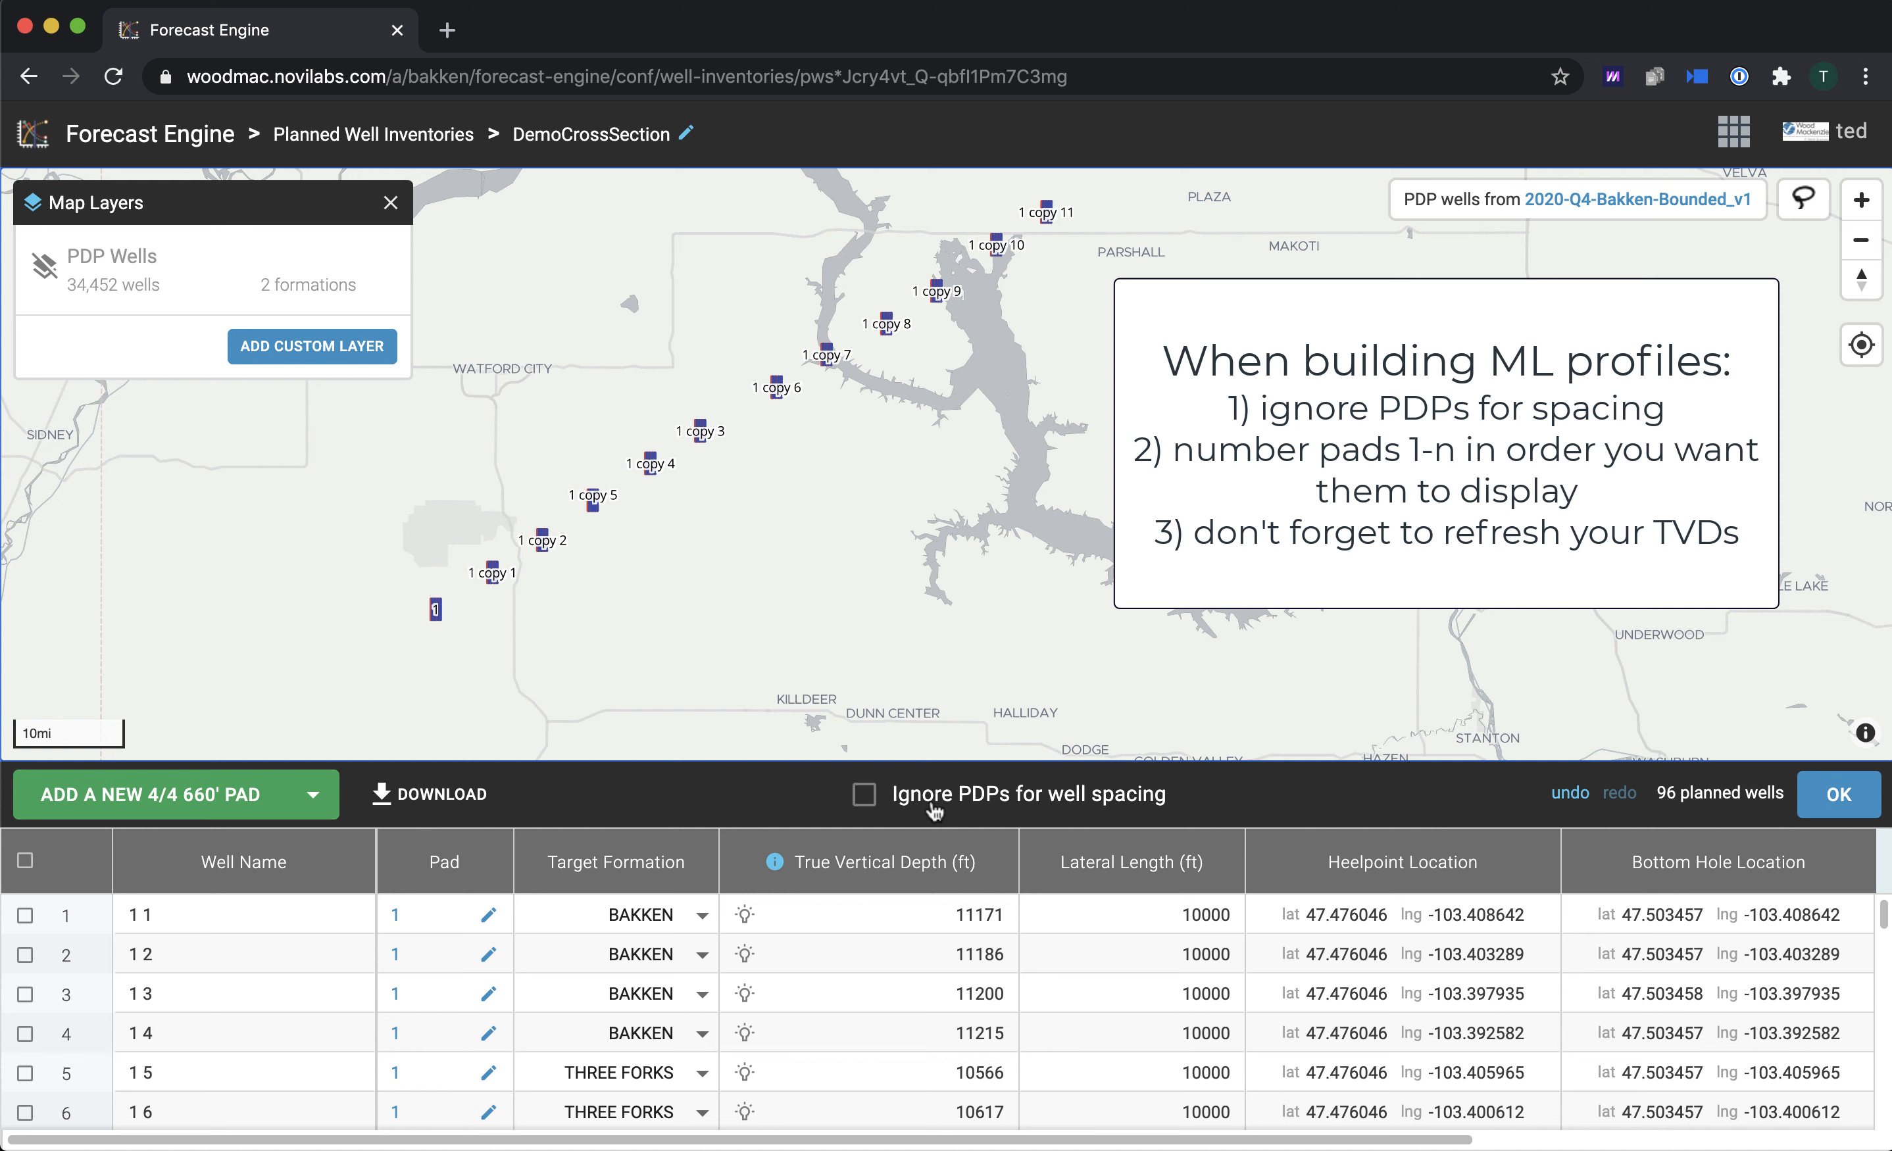
Step: Set the inventory to ignore PDPs for well spacing and show the PDP Wells layer on the map
click(934, 807)
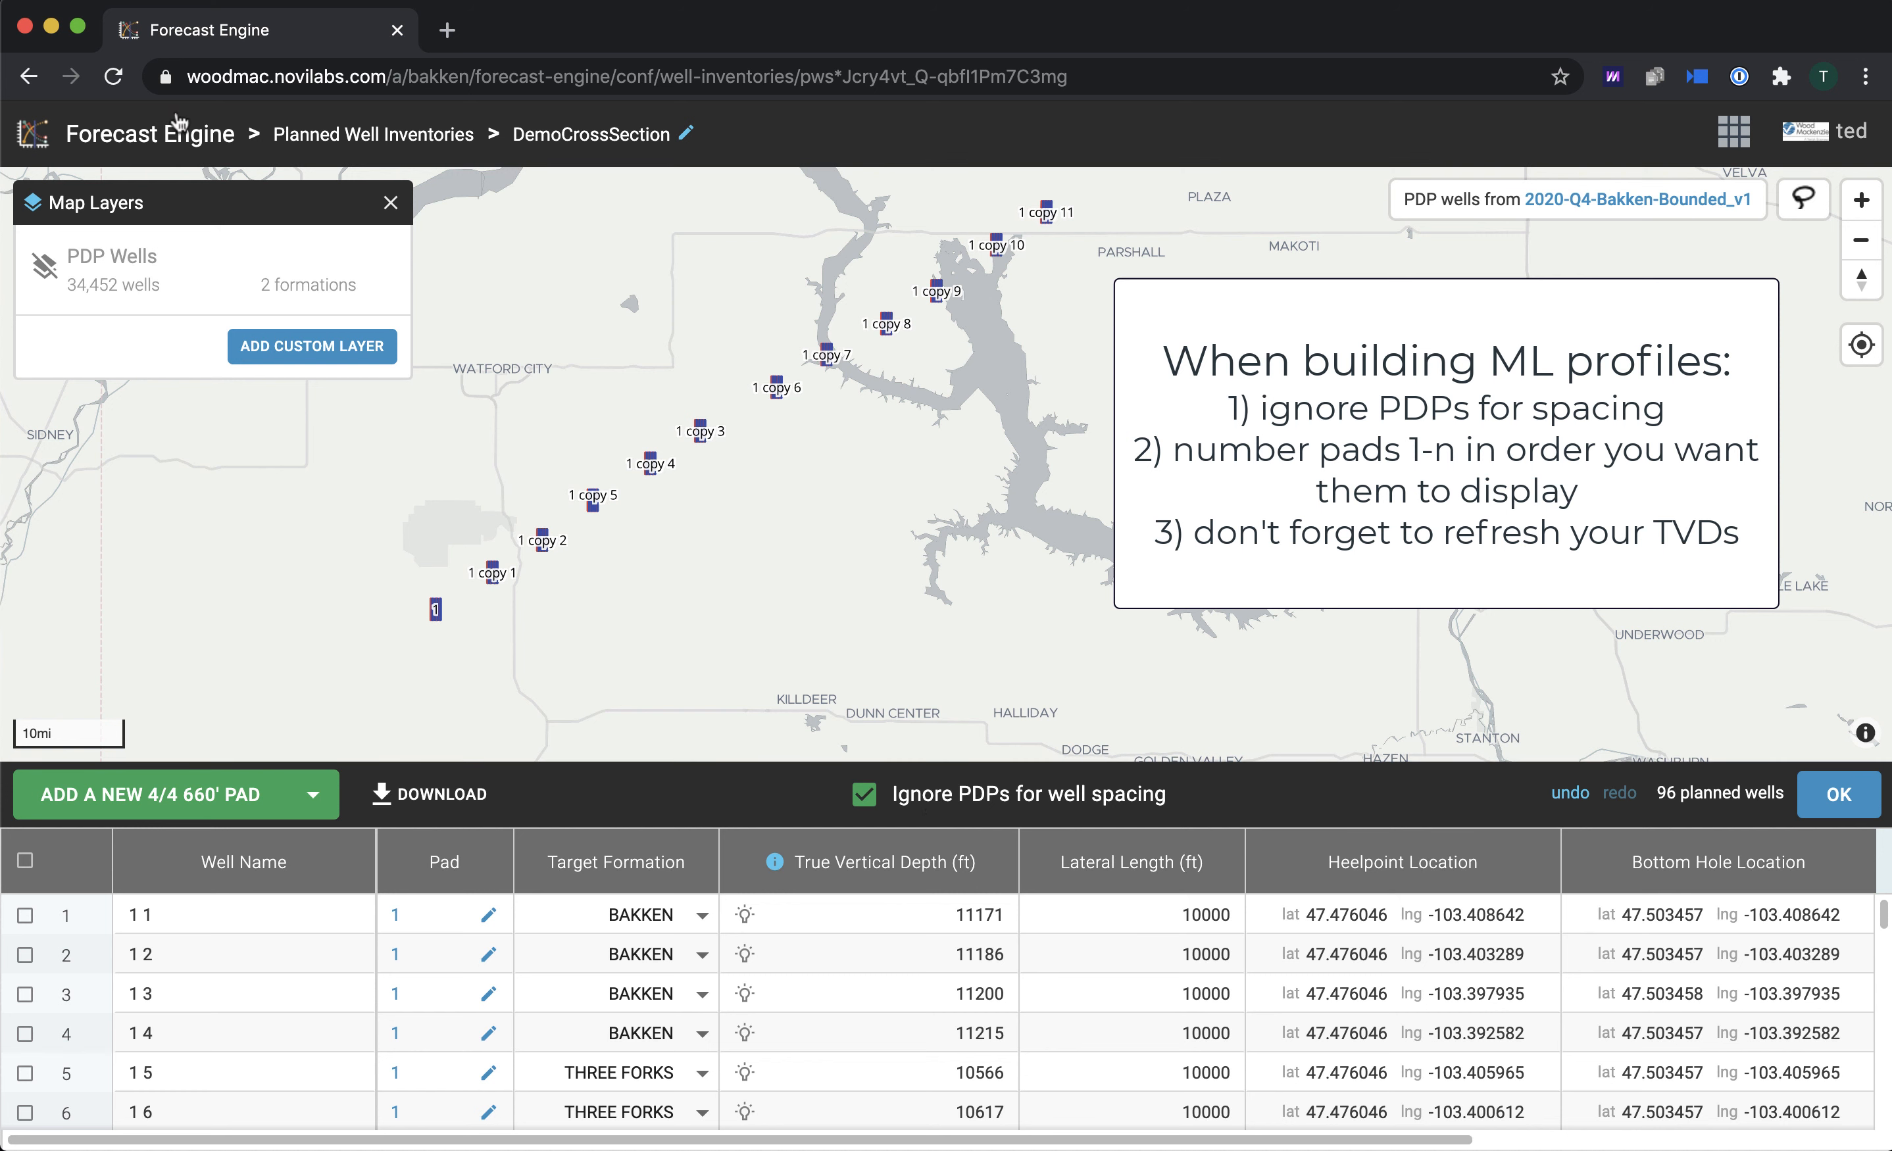
click(44, 265)
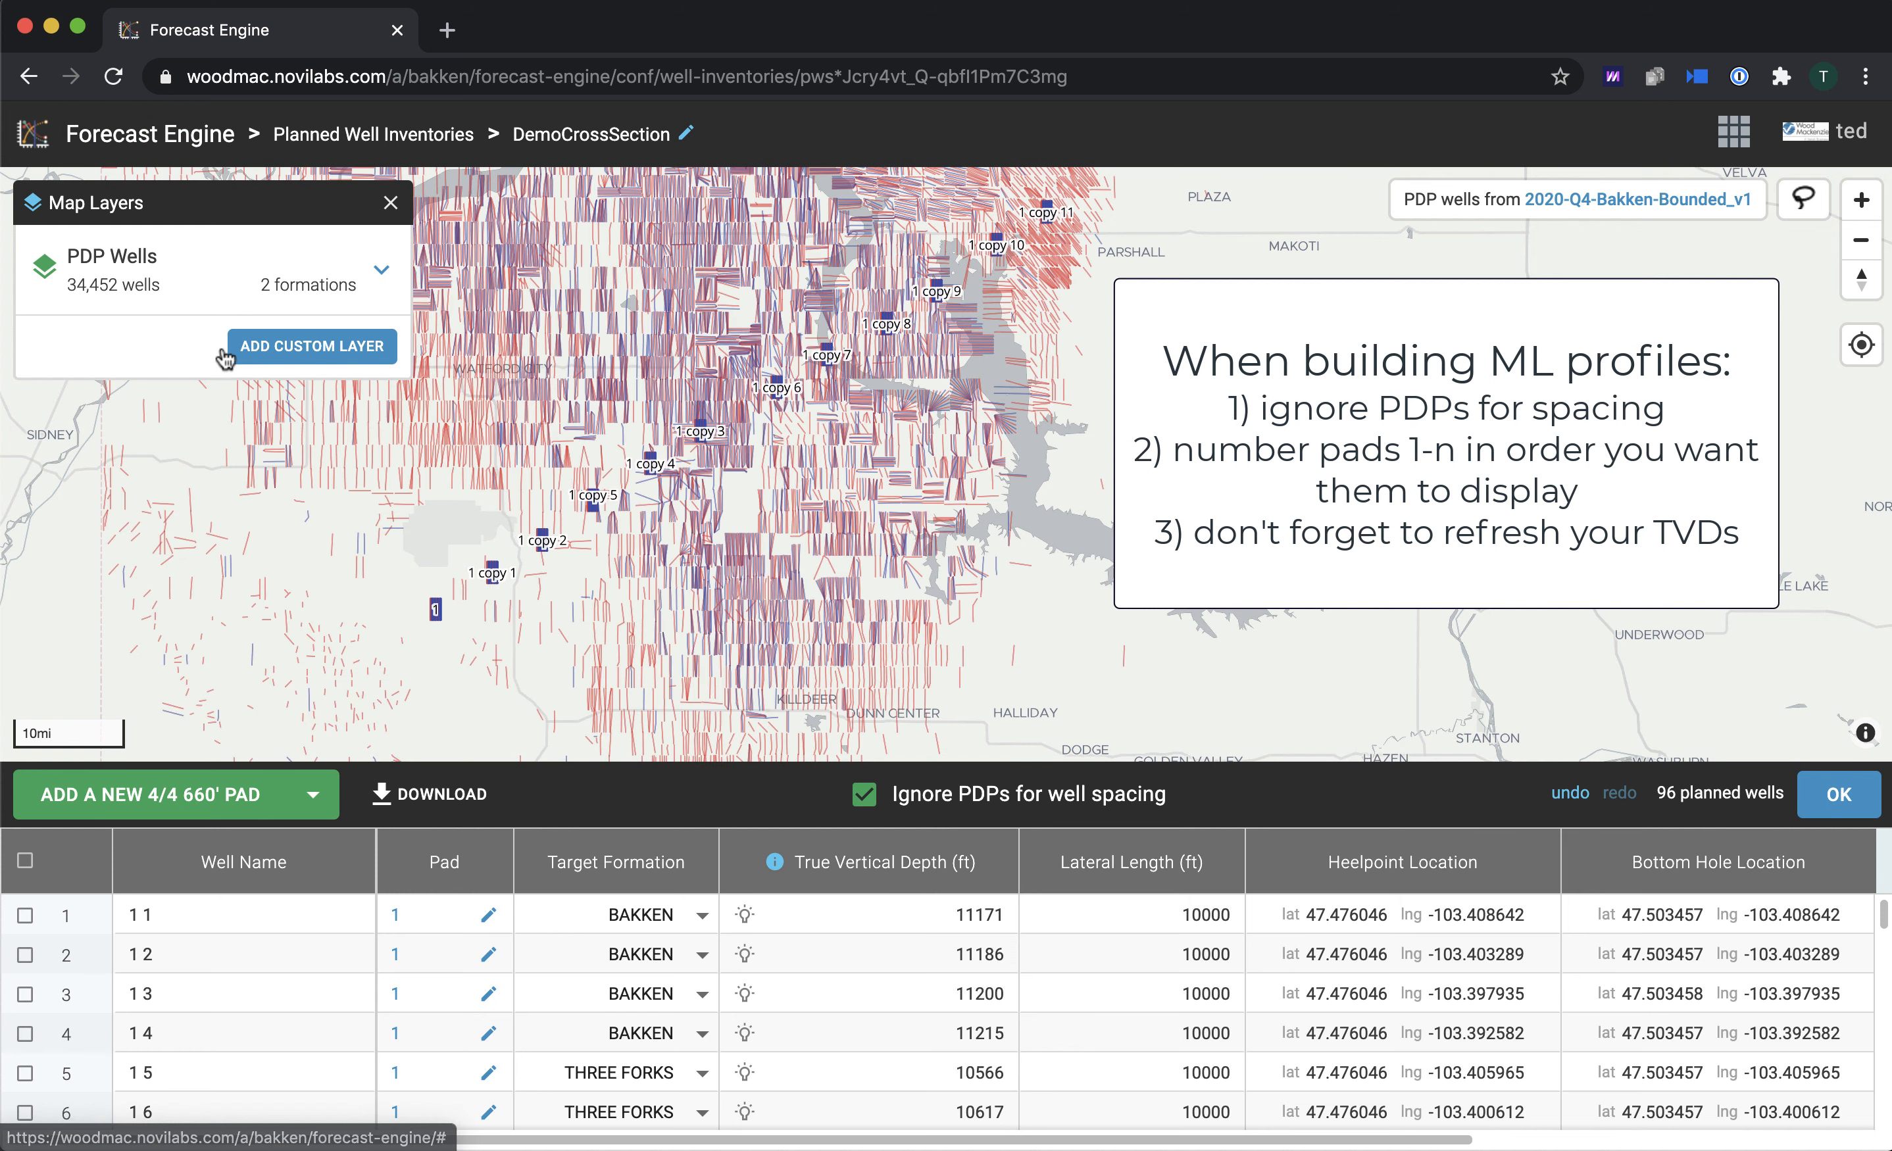
Step: Renumber the pad 1 copy 1, directly northeast of pad 1, as pad 2
mouse_move(763, 355)
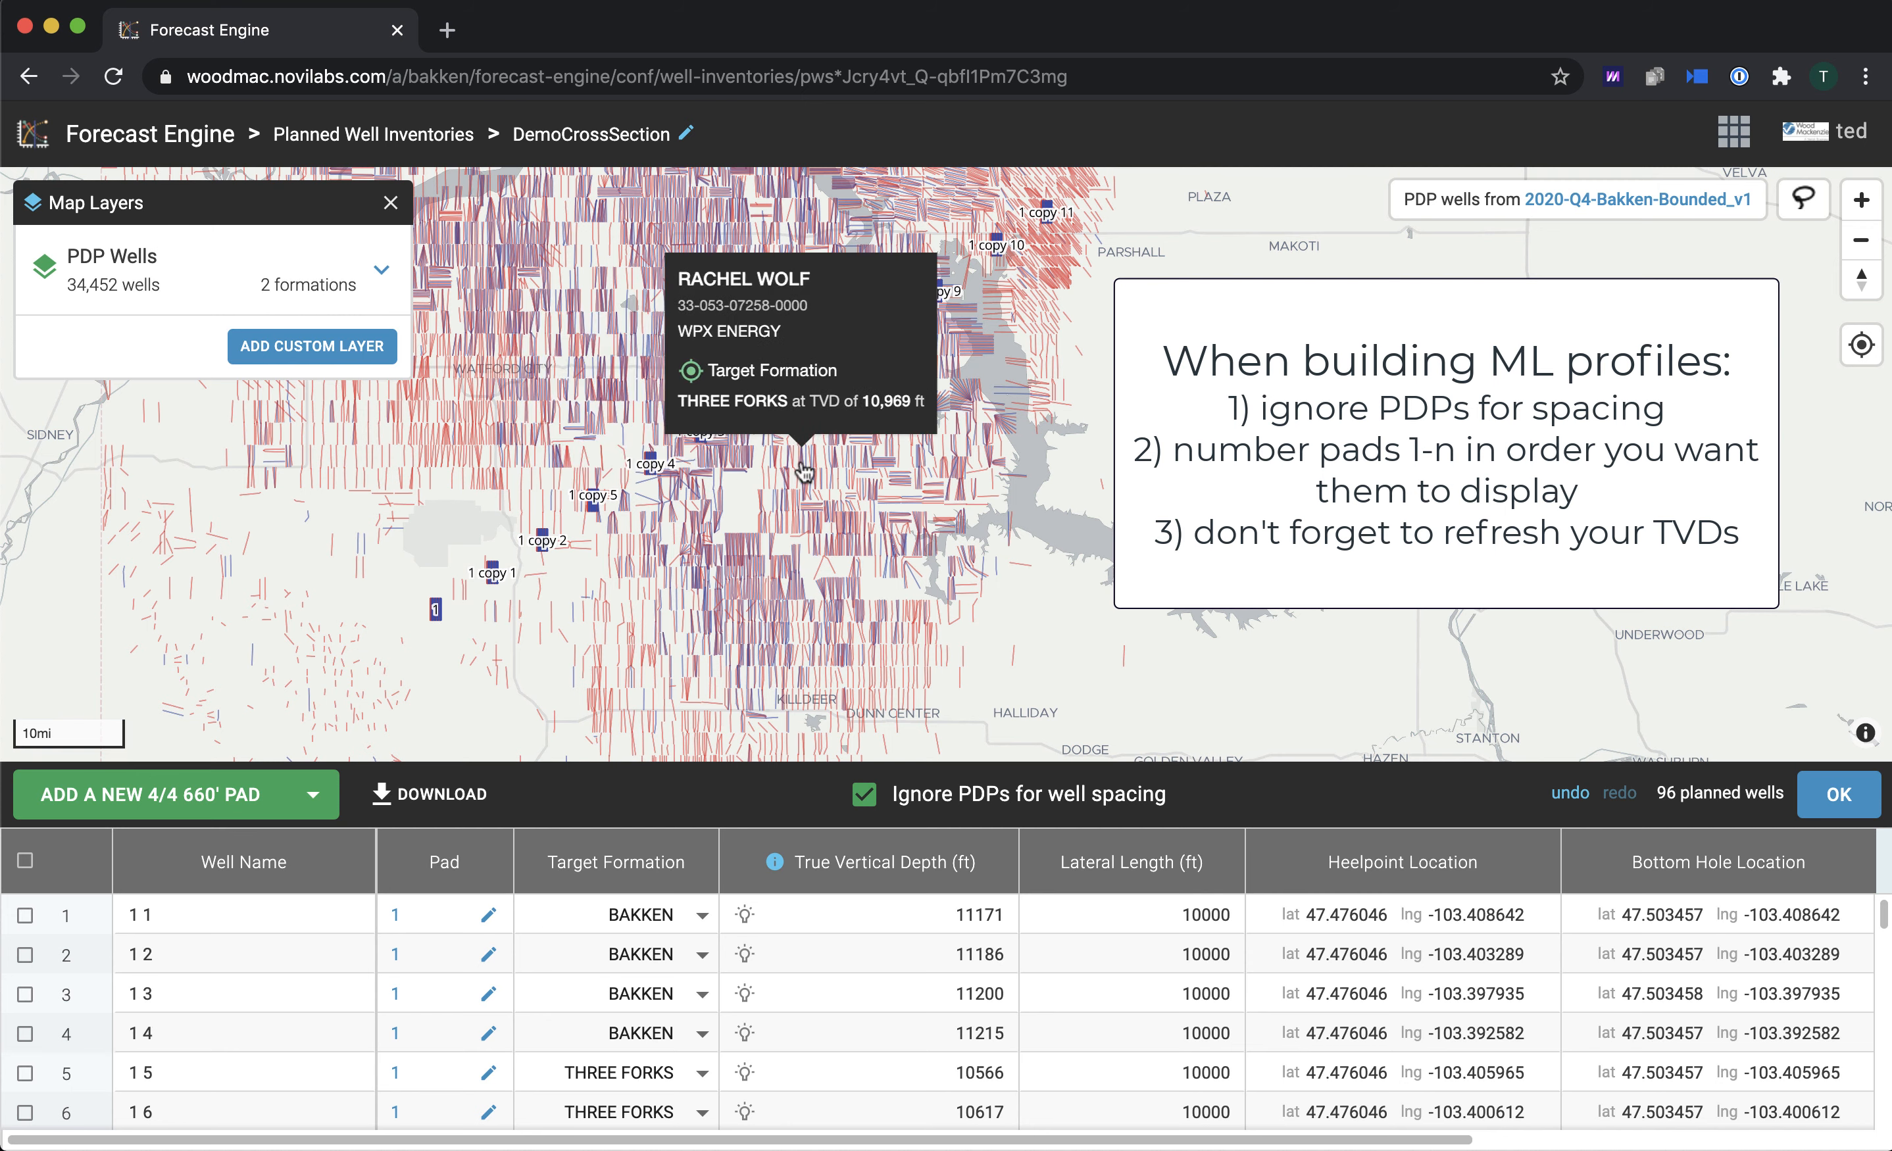
scroll(768, 411, up, 5)
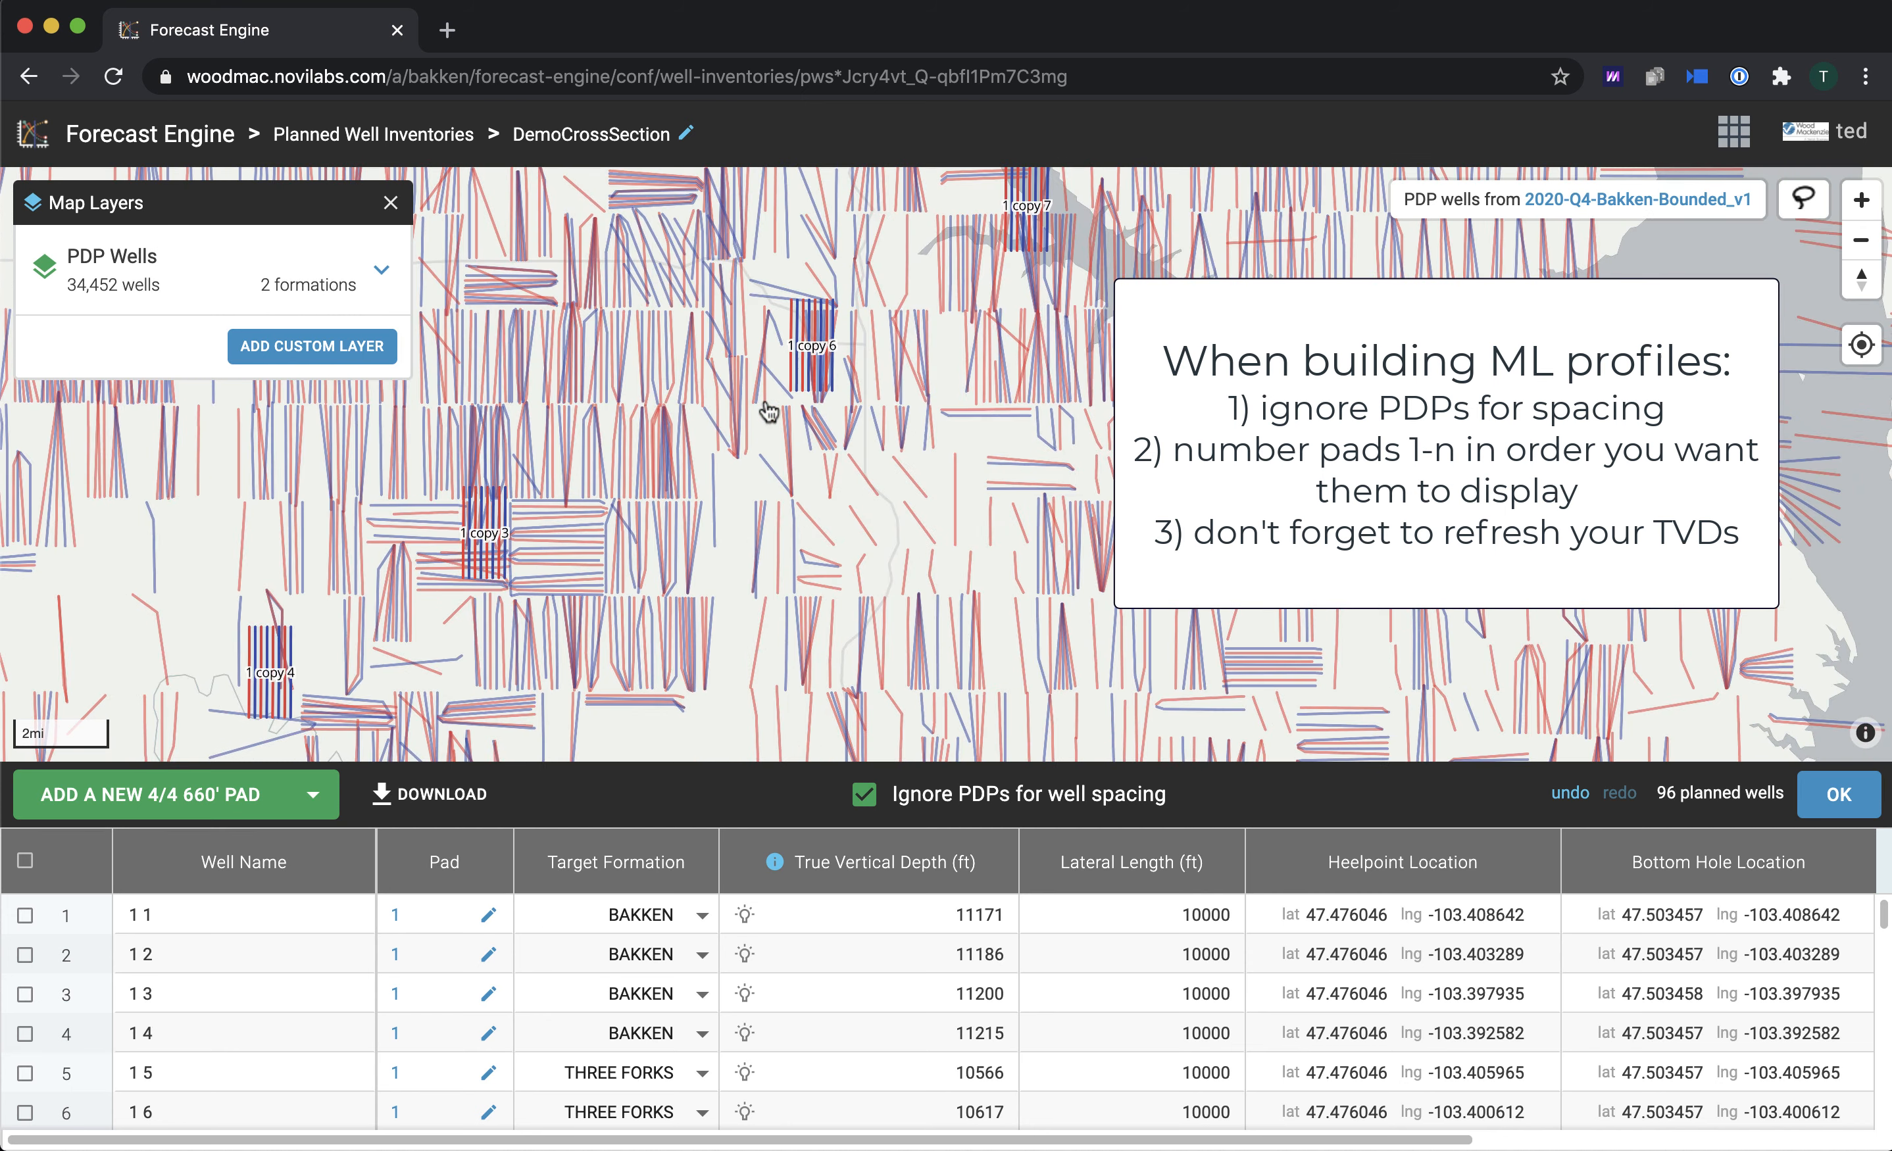
scroll(936, 359, down, 3)
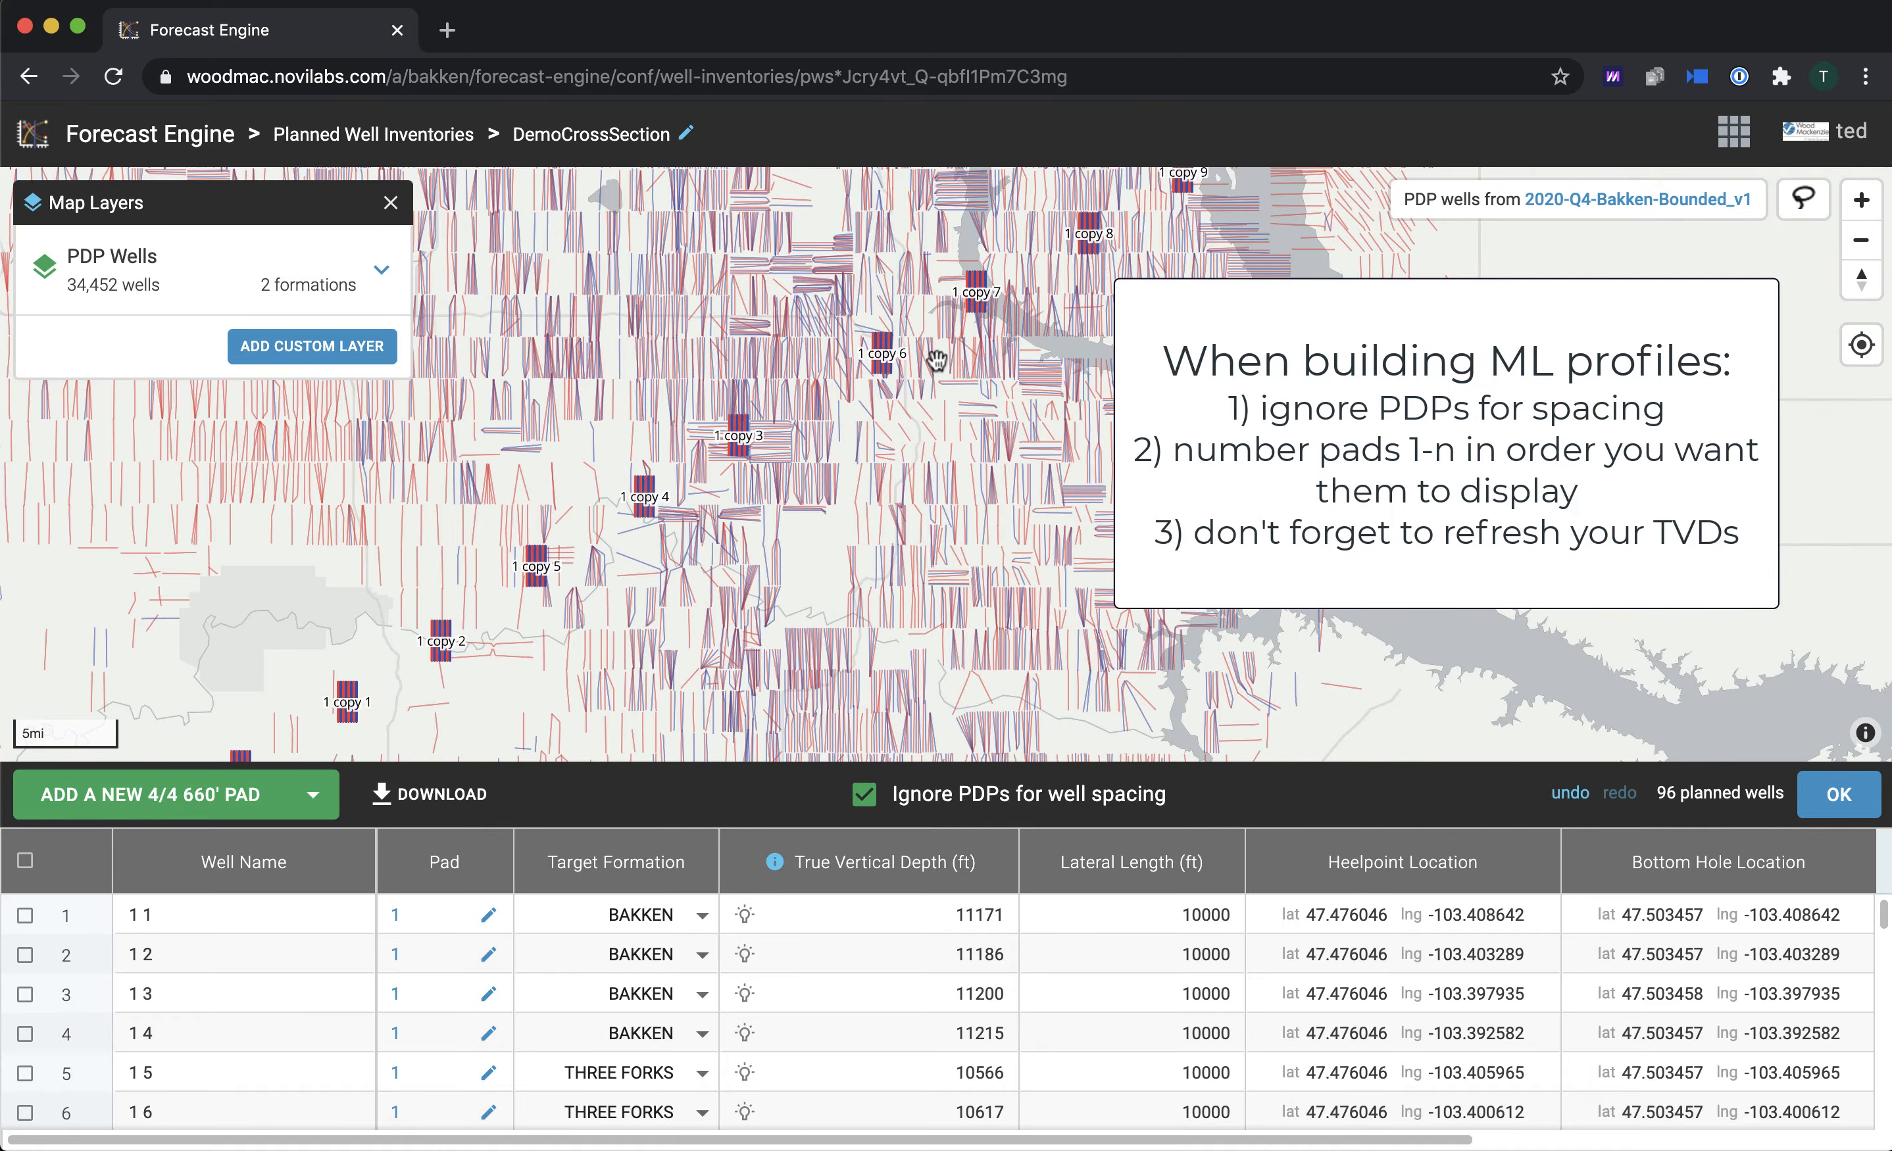
scroll(936, 360, down, 3)
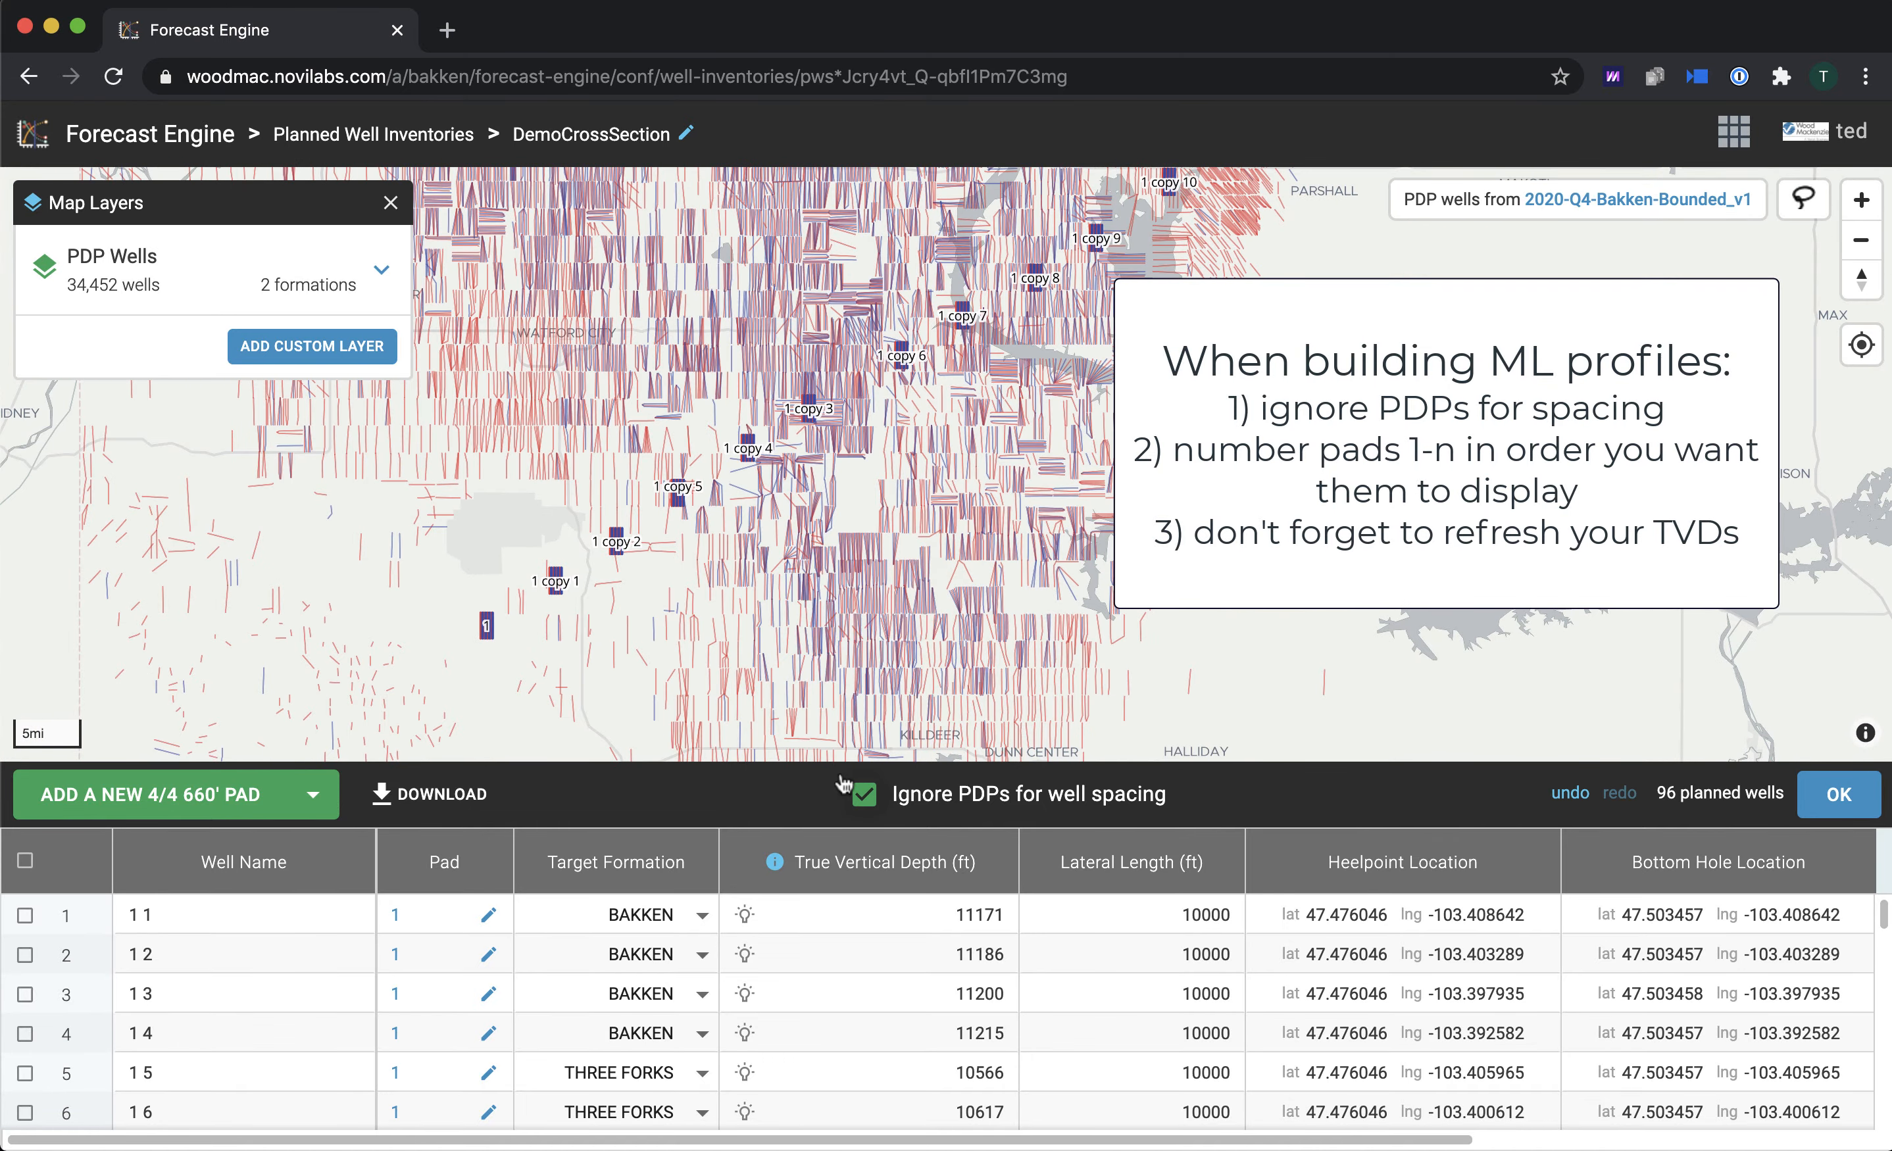
drag(529, 530, 463, 610)
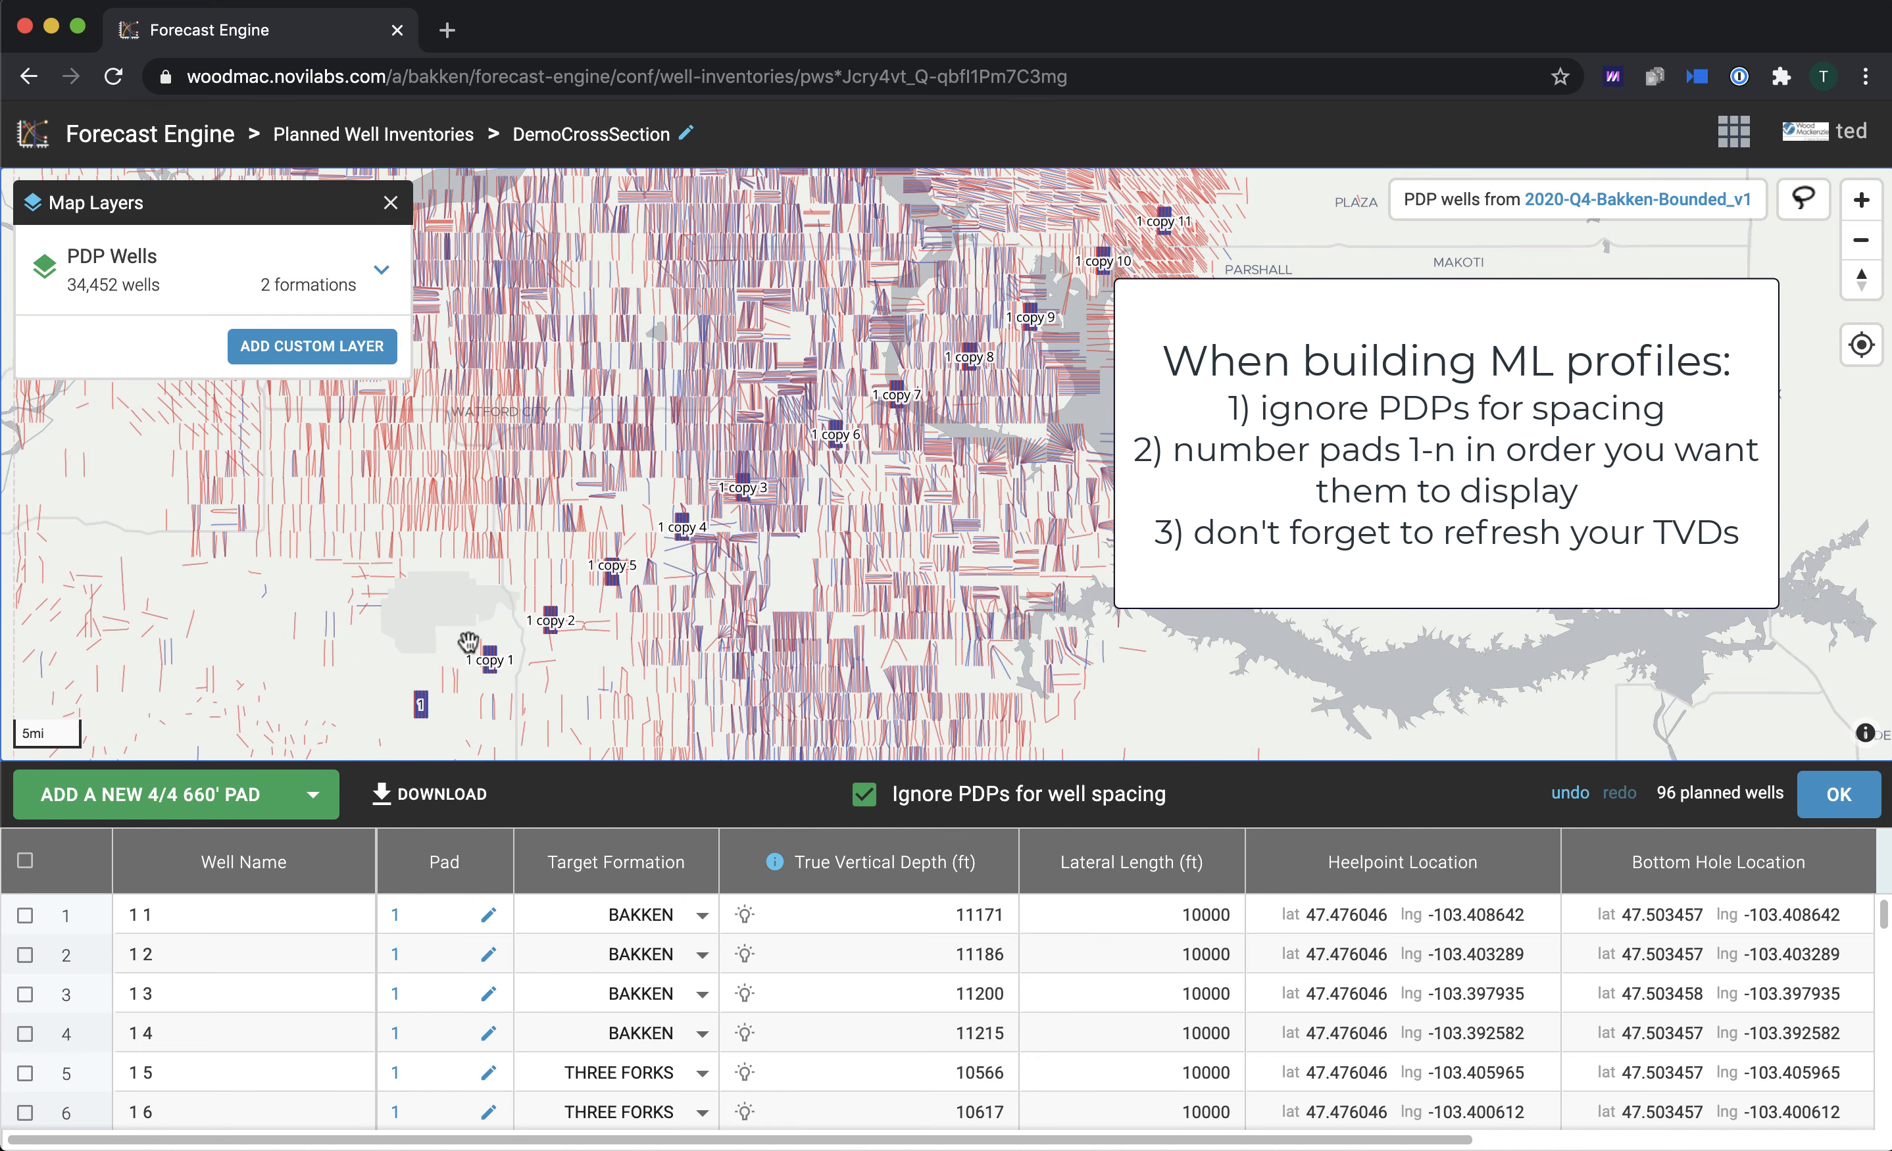
click(487, 654)
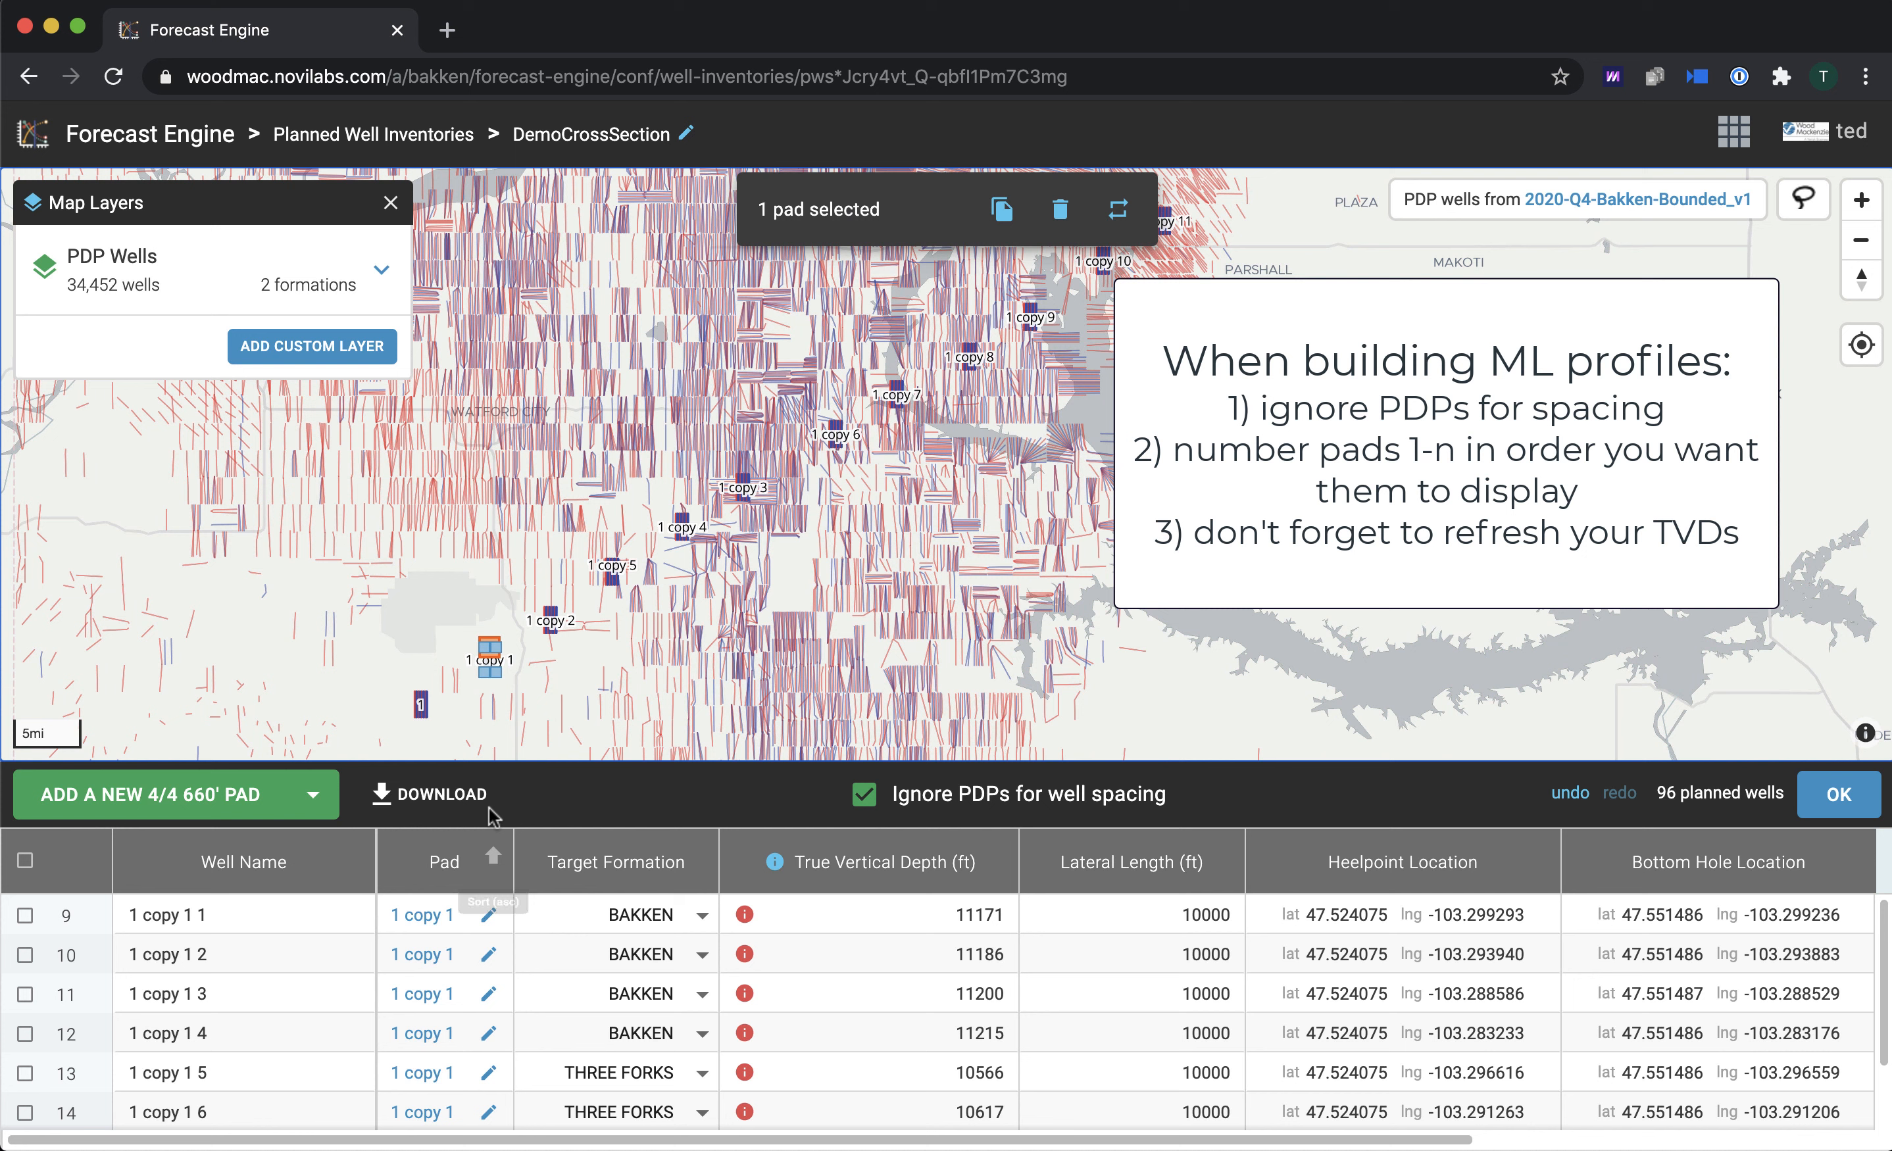
click(487, 914)
text(2)
key(Return)
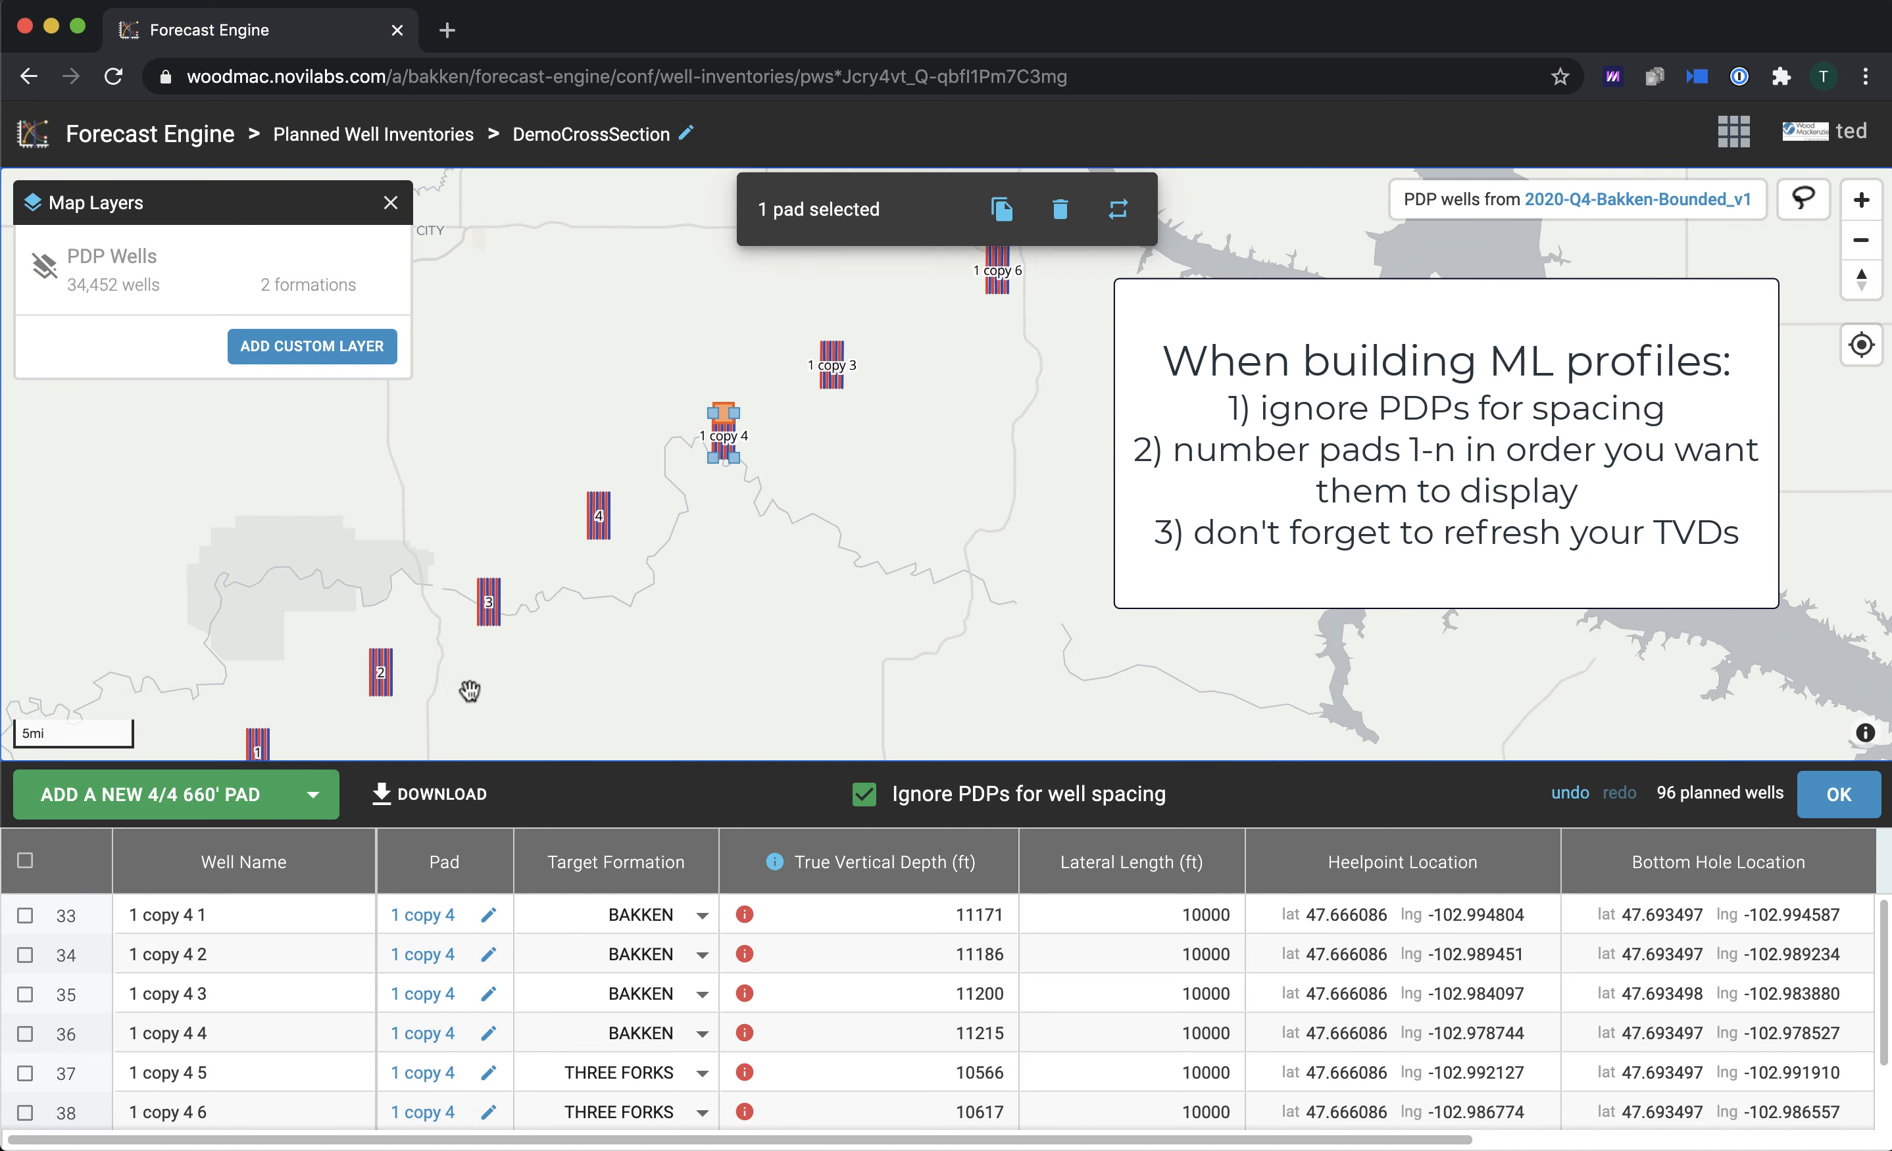
Step: Renumber the pad 1 copy 4 as pad 5 and the pad 1 copy 3 as pad 6
click(487, 914)
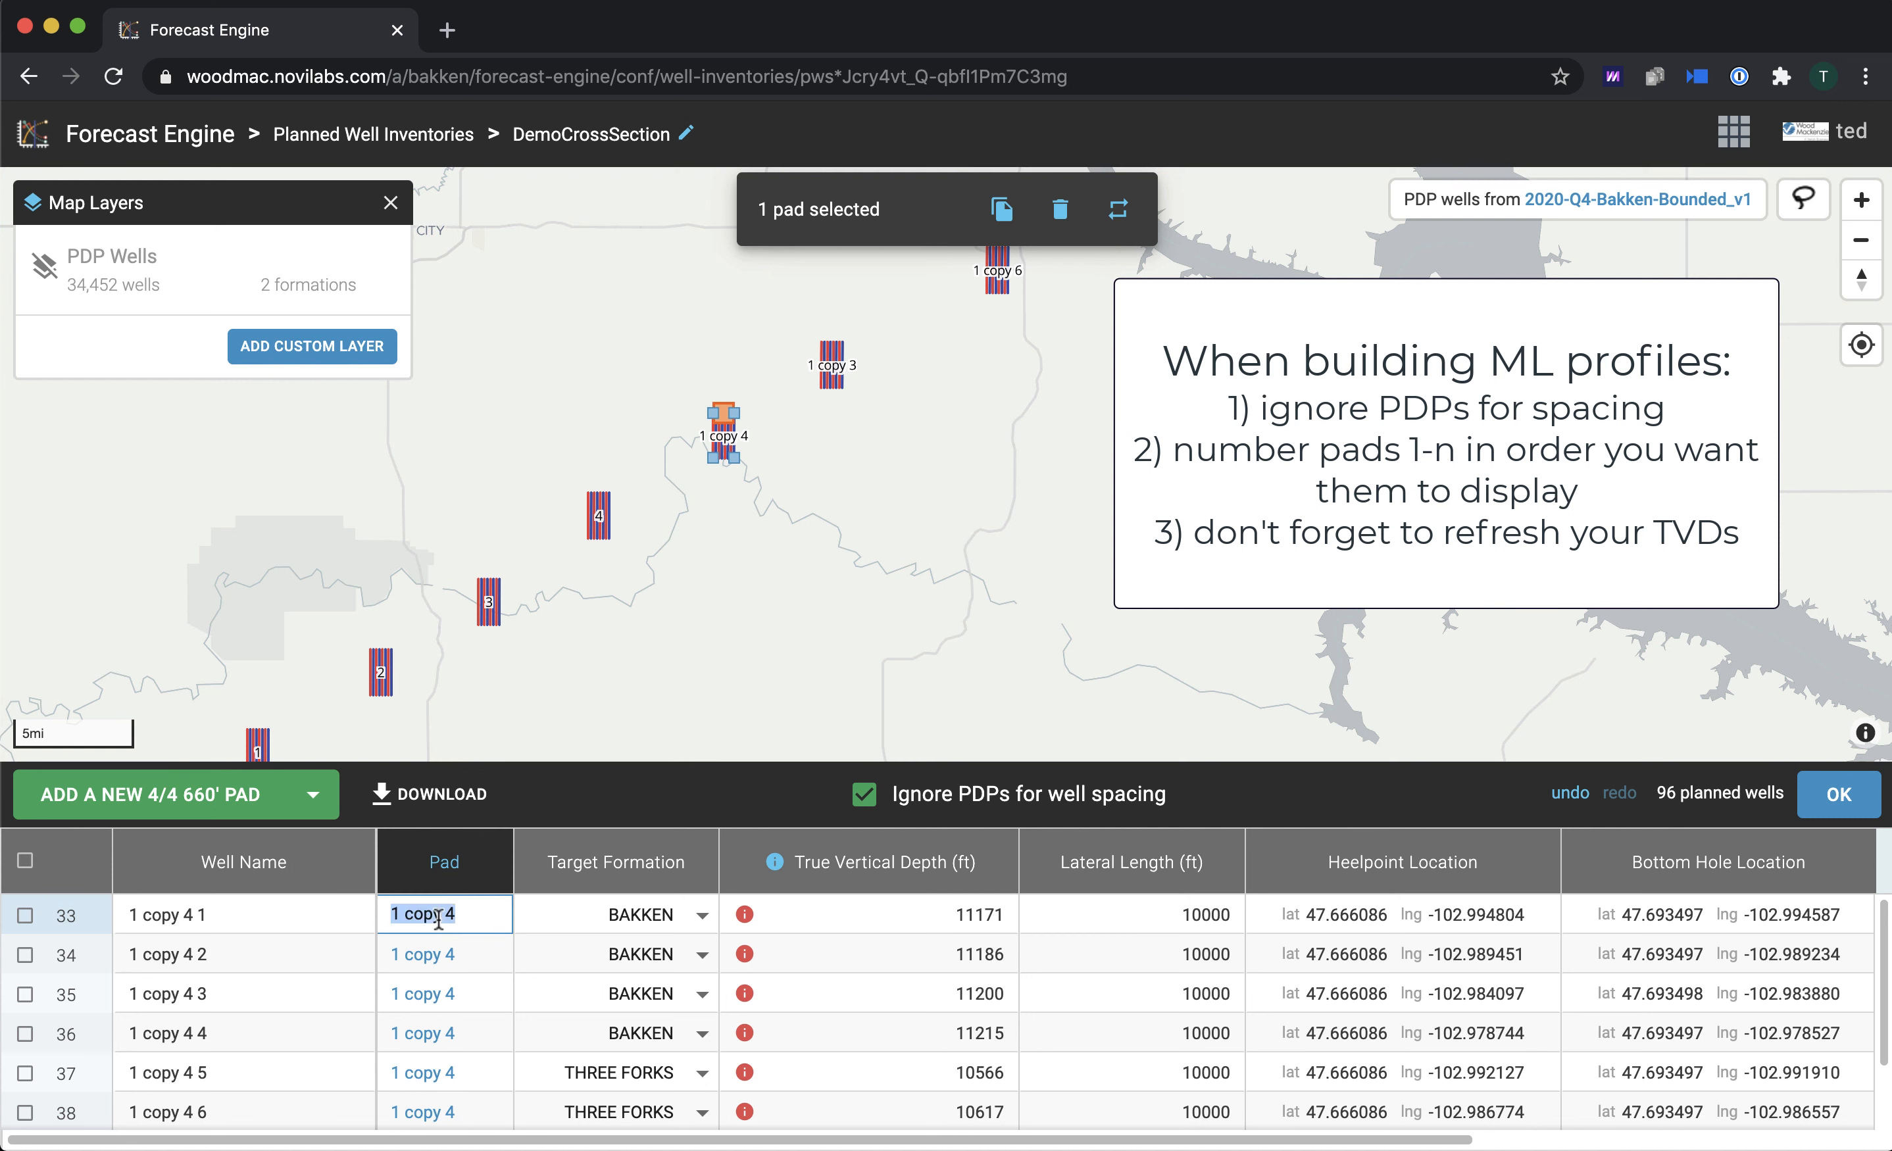
key(Return)
click(832, 372)
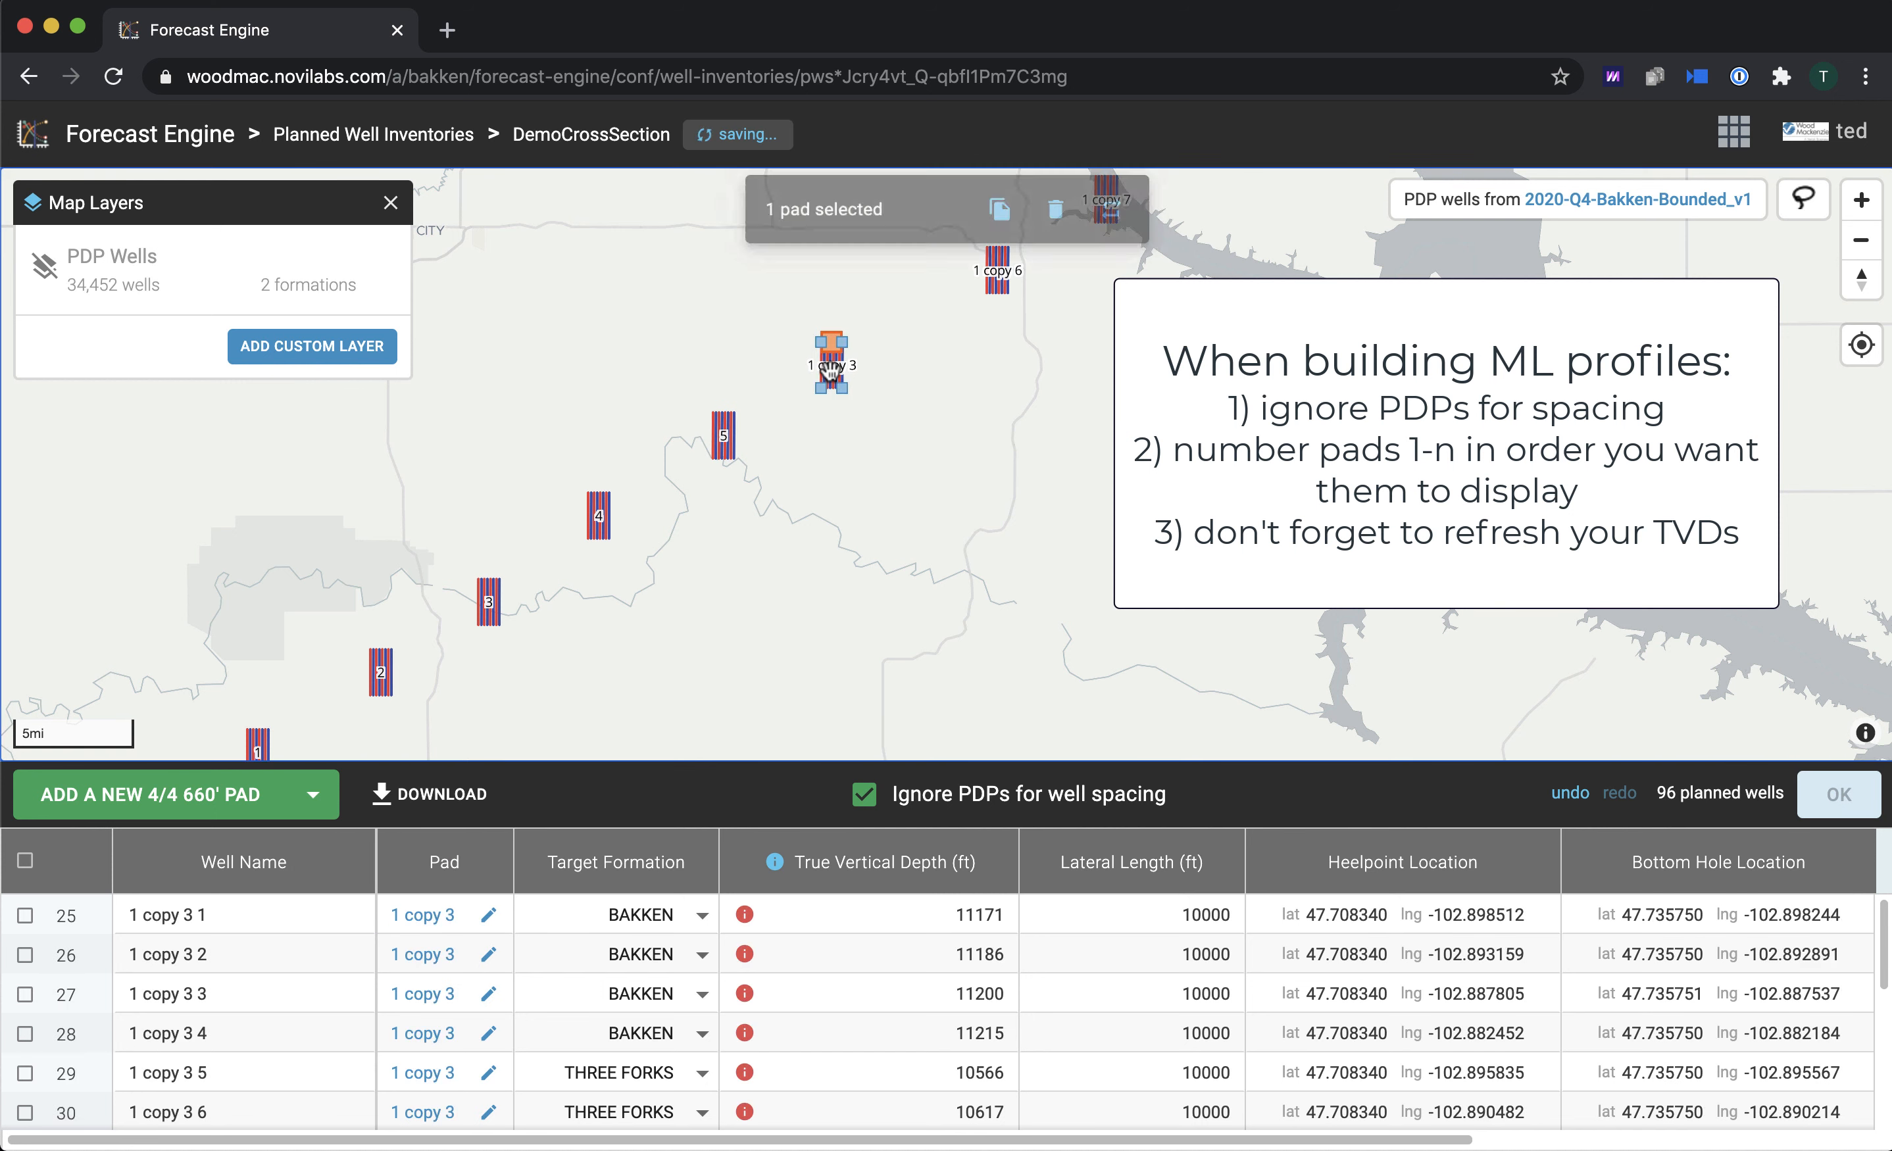
click(488, 914)
key(super+a)
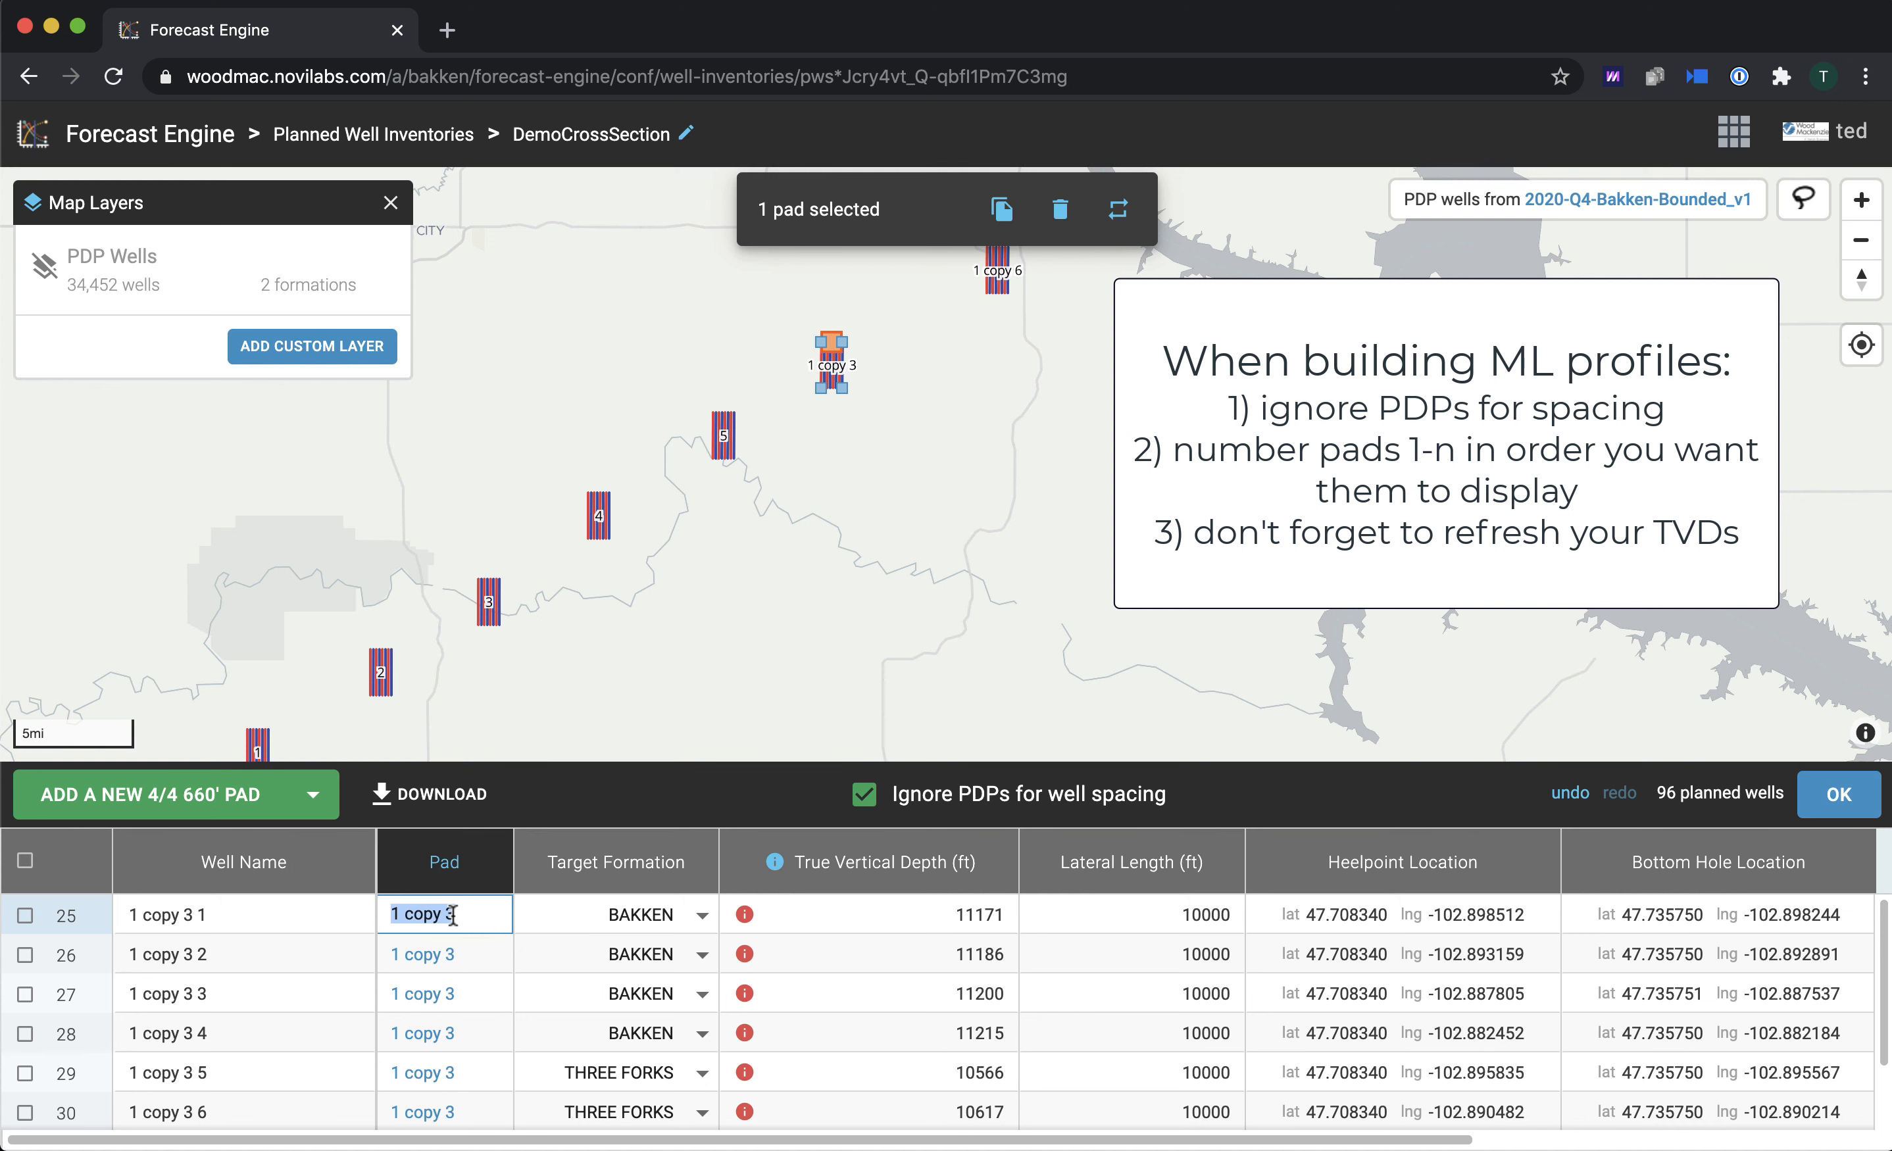
text(6)
key(Return)
Step: Renumber the pad 1 copy 6, northeast of pad 6, as pad 7
drag(987, 319, 664, 561)
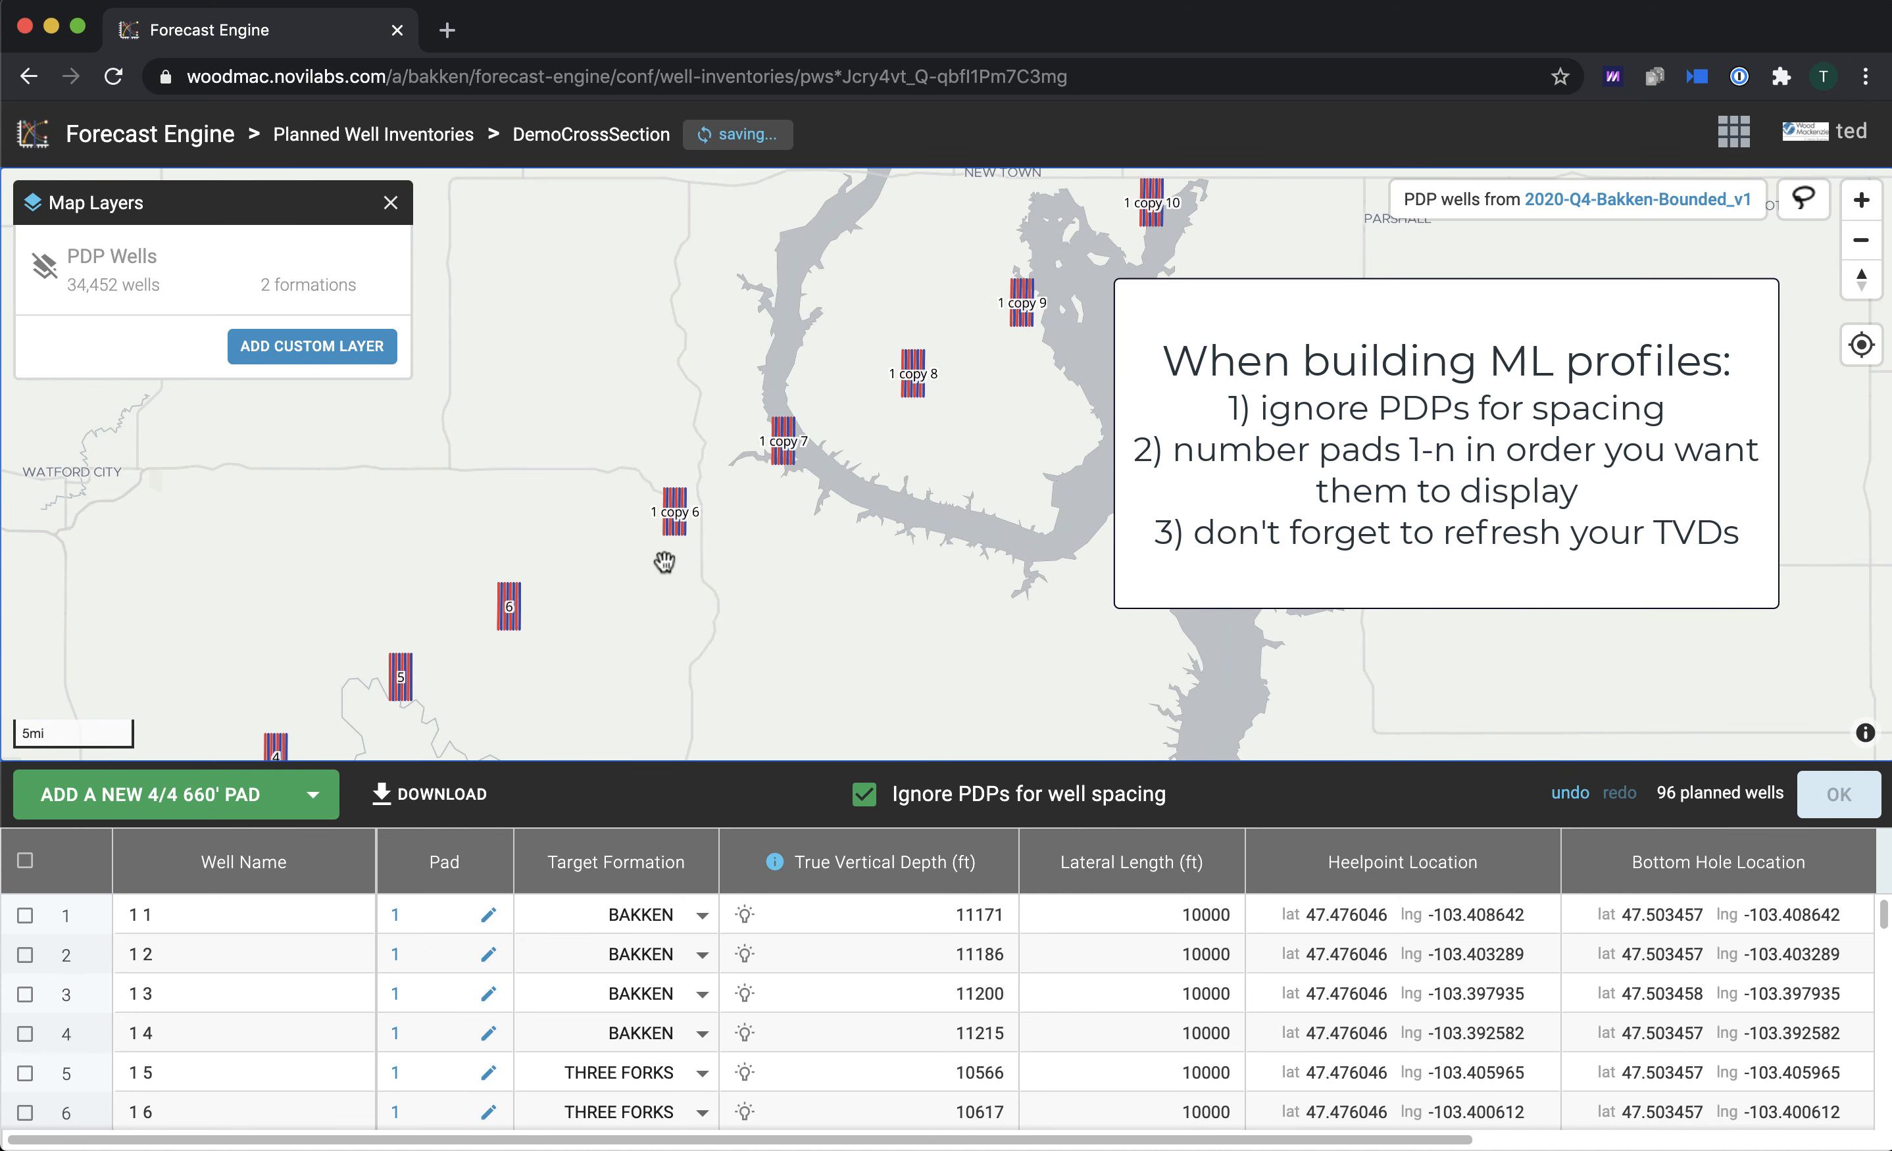
click(671, 525)
click(488, 914)
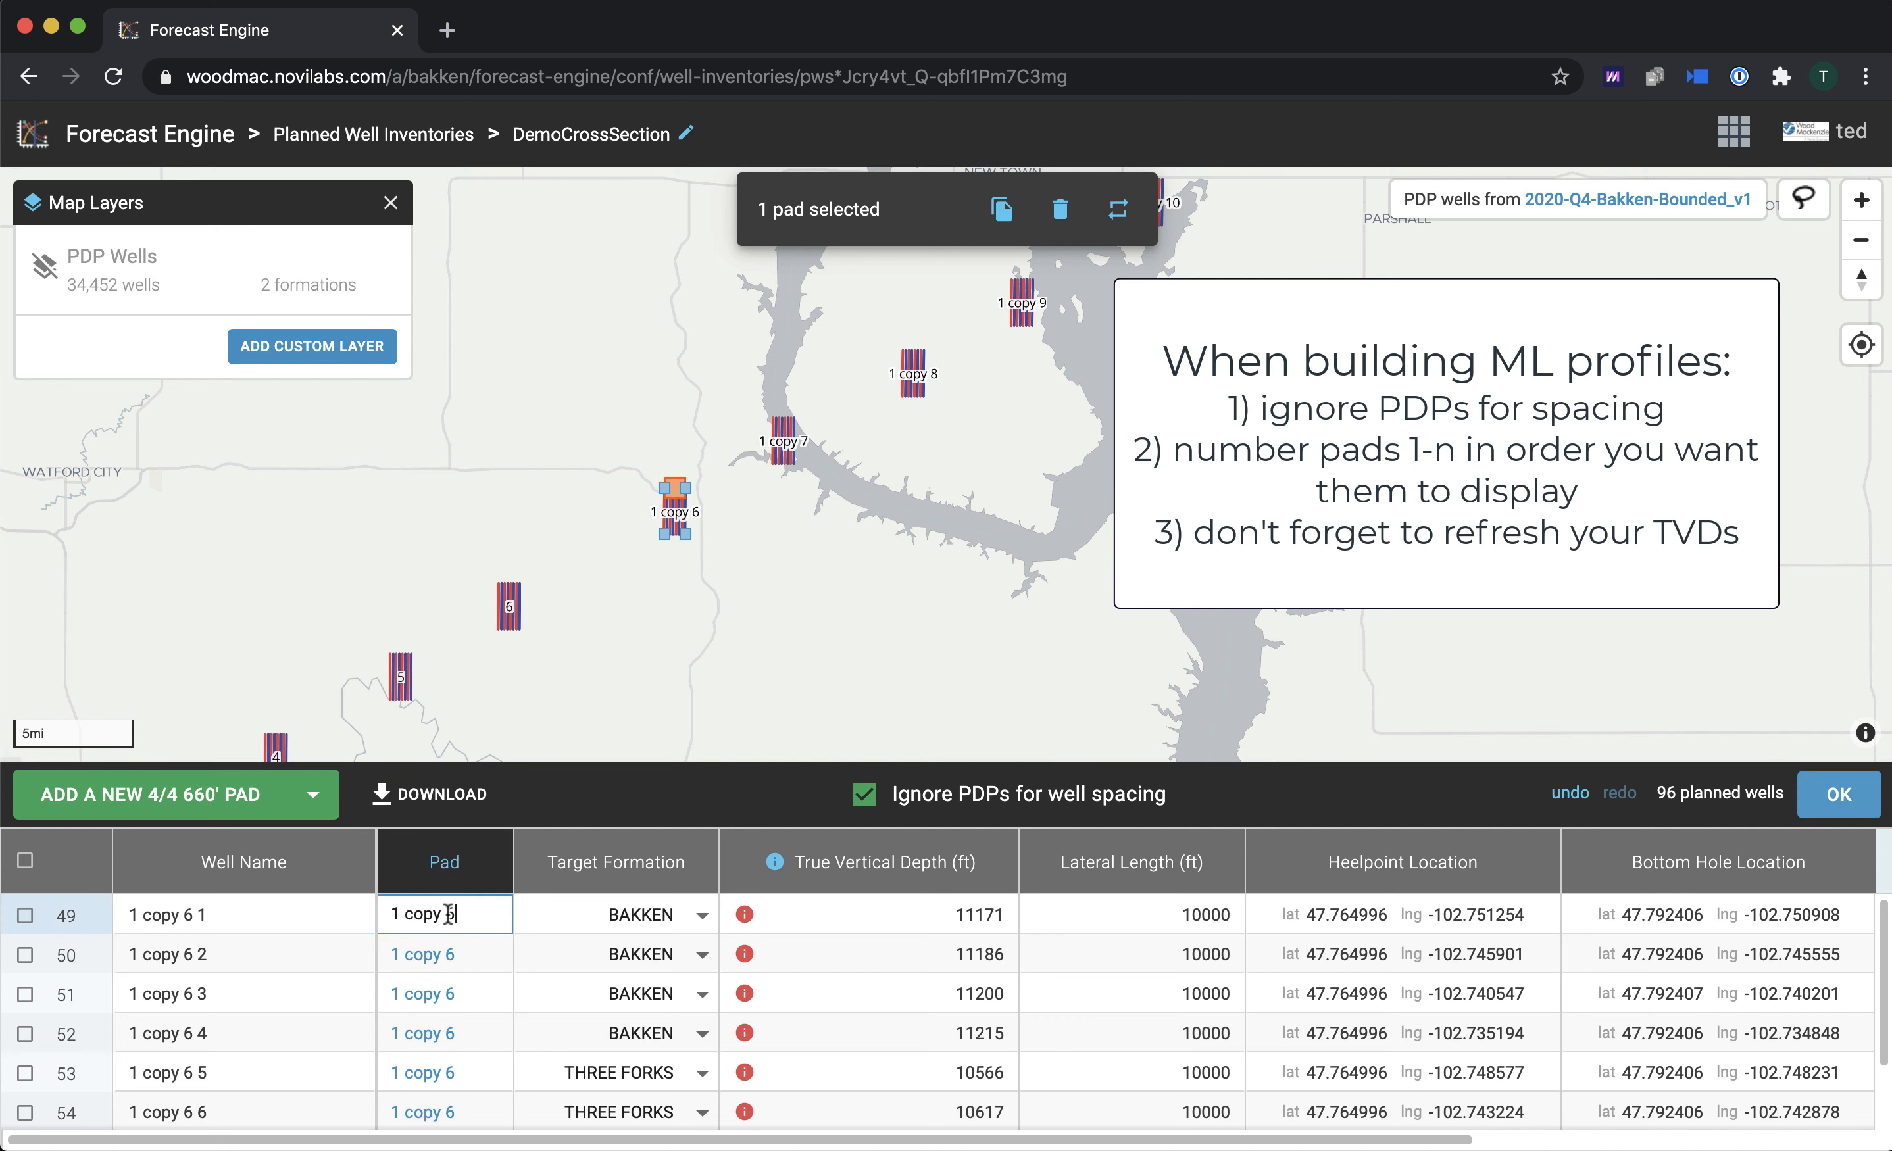
key(super+a)
text(1)
key(Return)
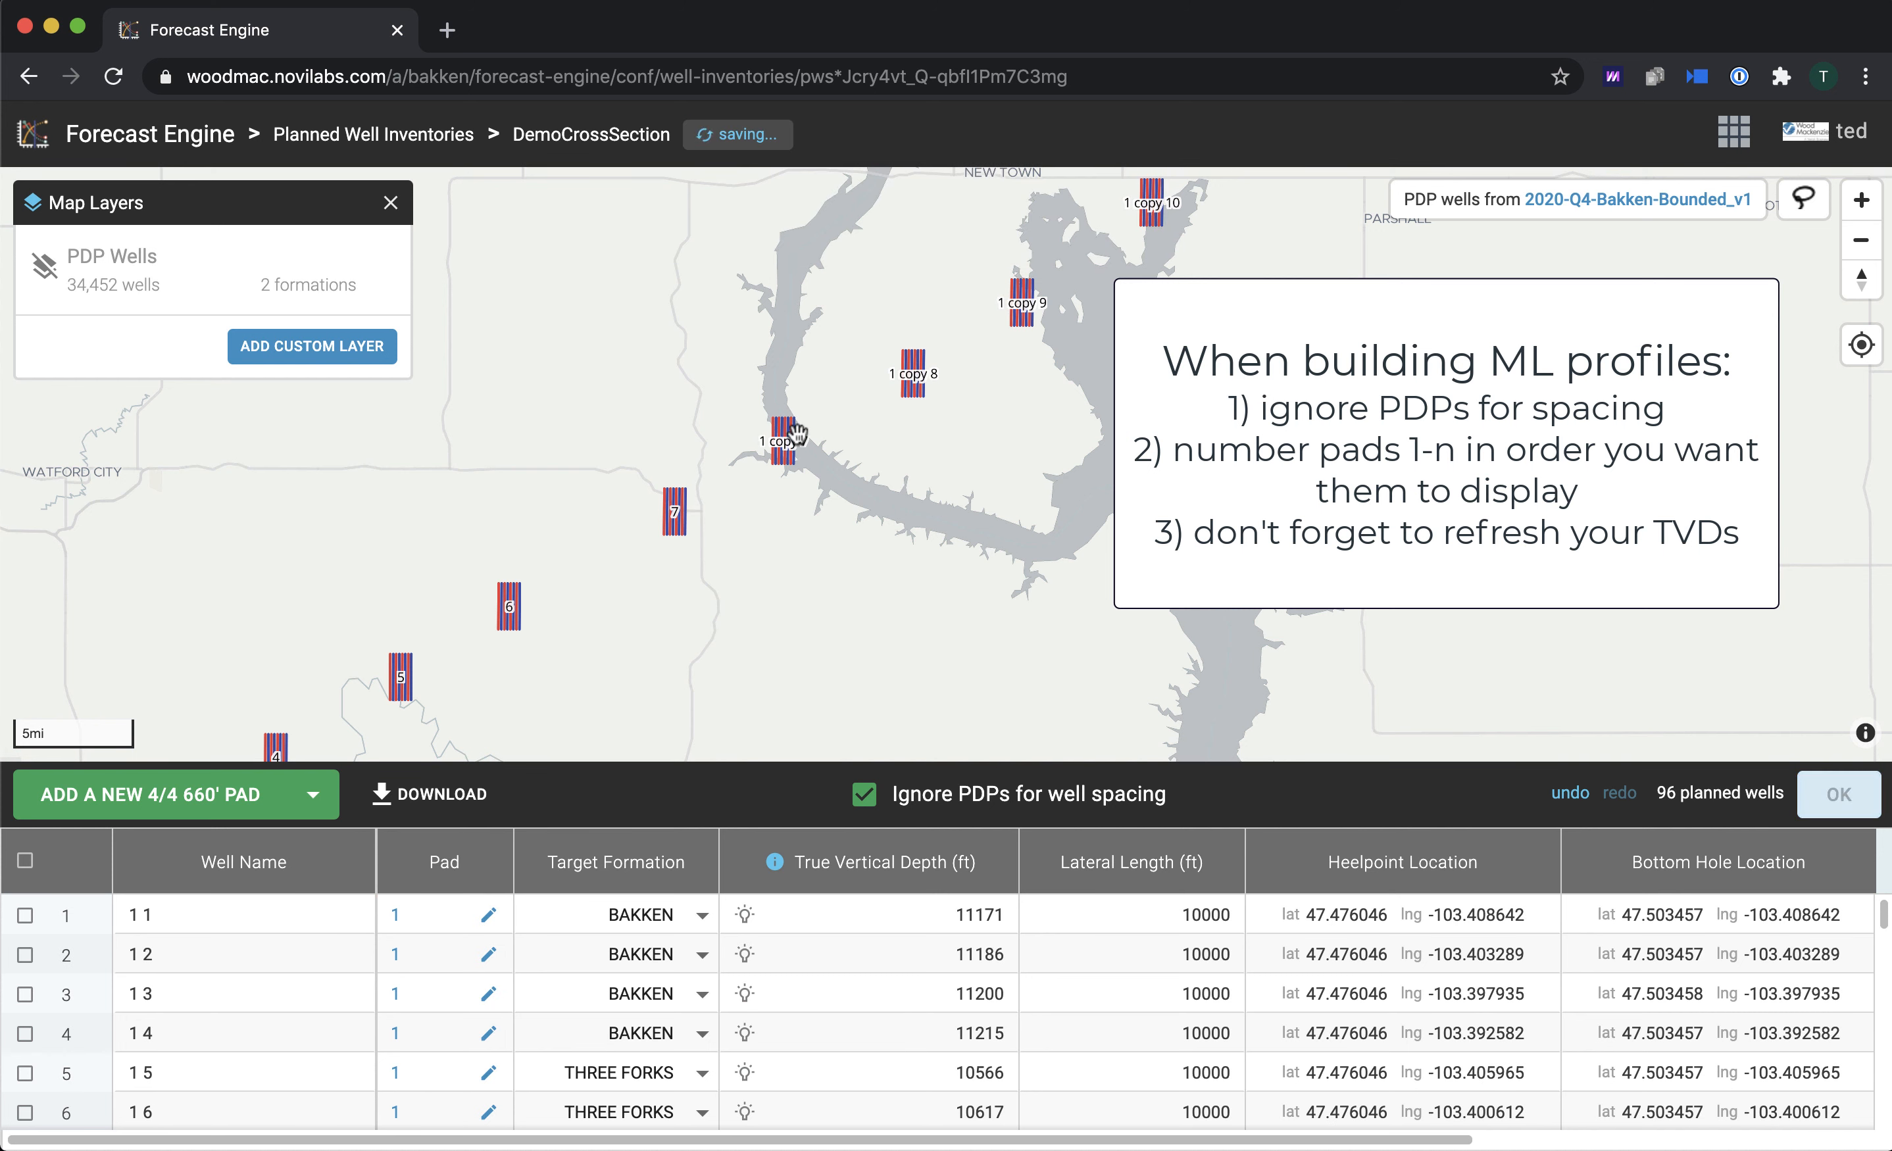
Step: Renumber the pad 1 copy 7, on the river bend, as pad 8
click(789, 436)
click(487, 914)
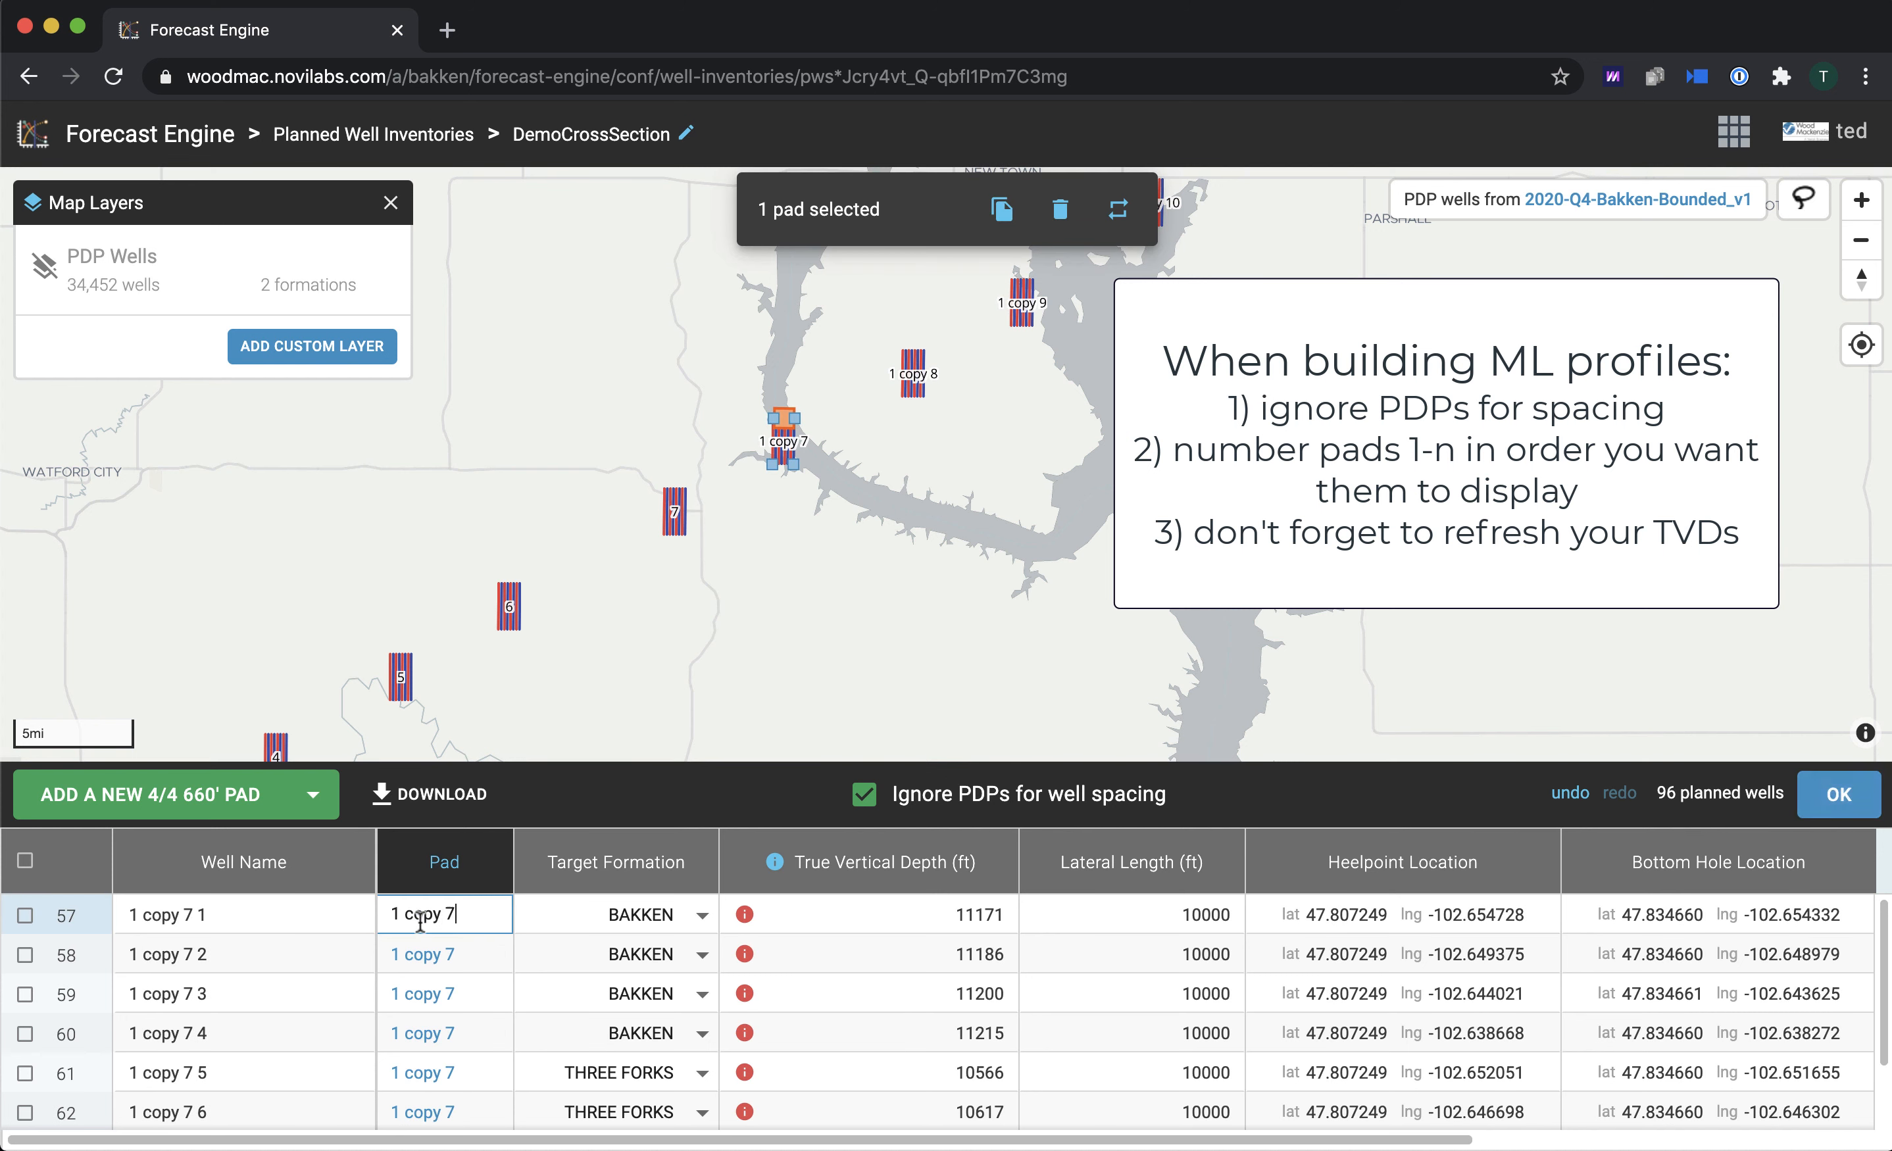
key(super+a)
text(1)
key(BackSpace)
text(8)
key(Return)
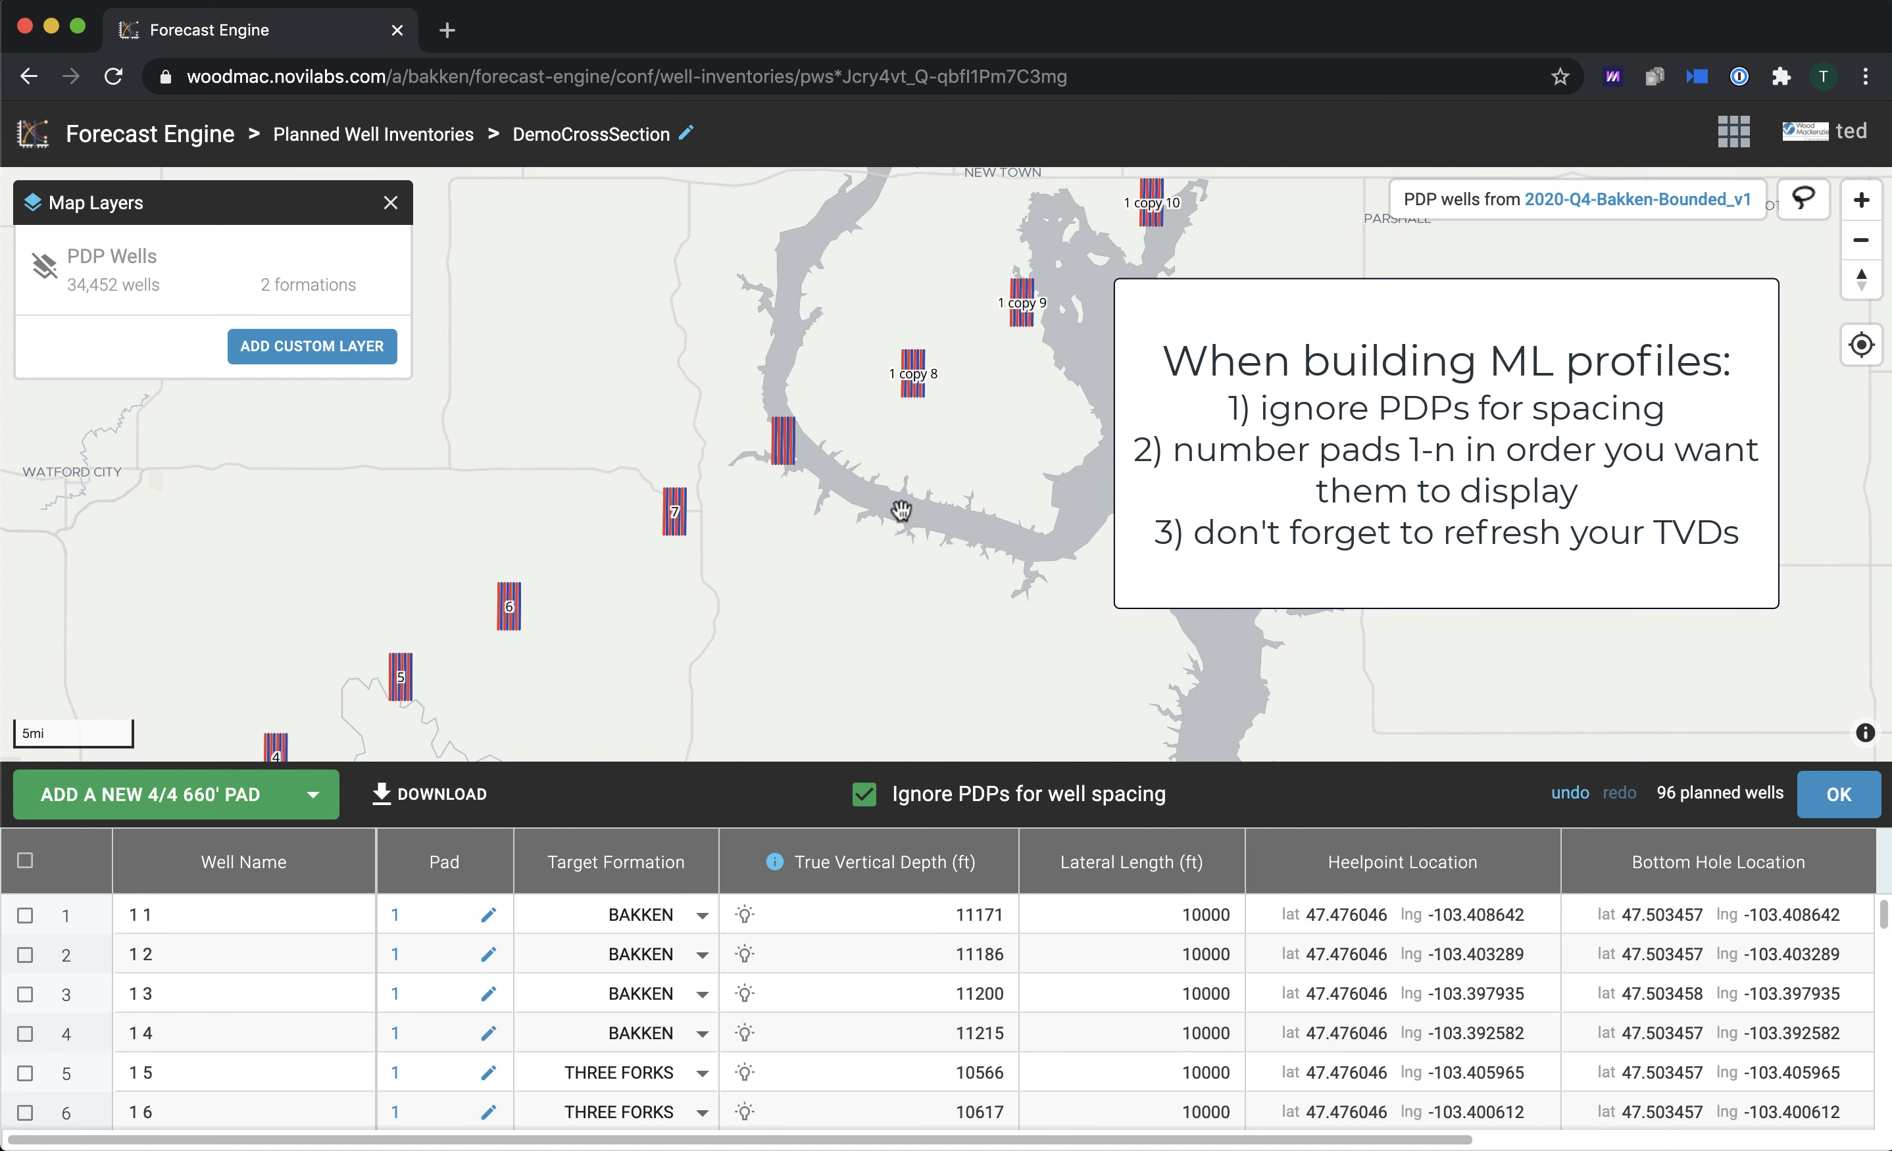
Step: Renumber the pad 1 copy 8 as pad 9 and the pad 1 copy 9 as pad 10
click(912, 373)
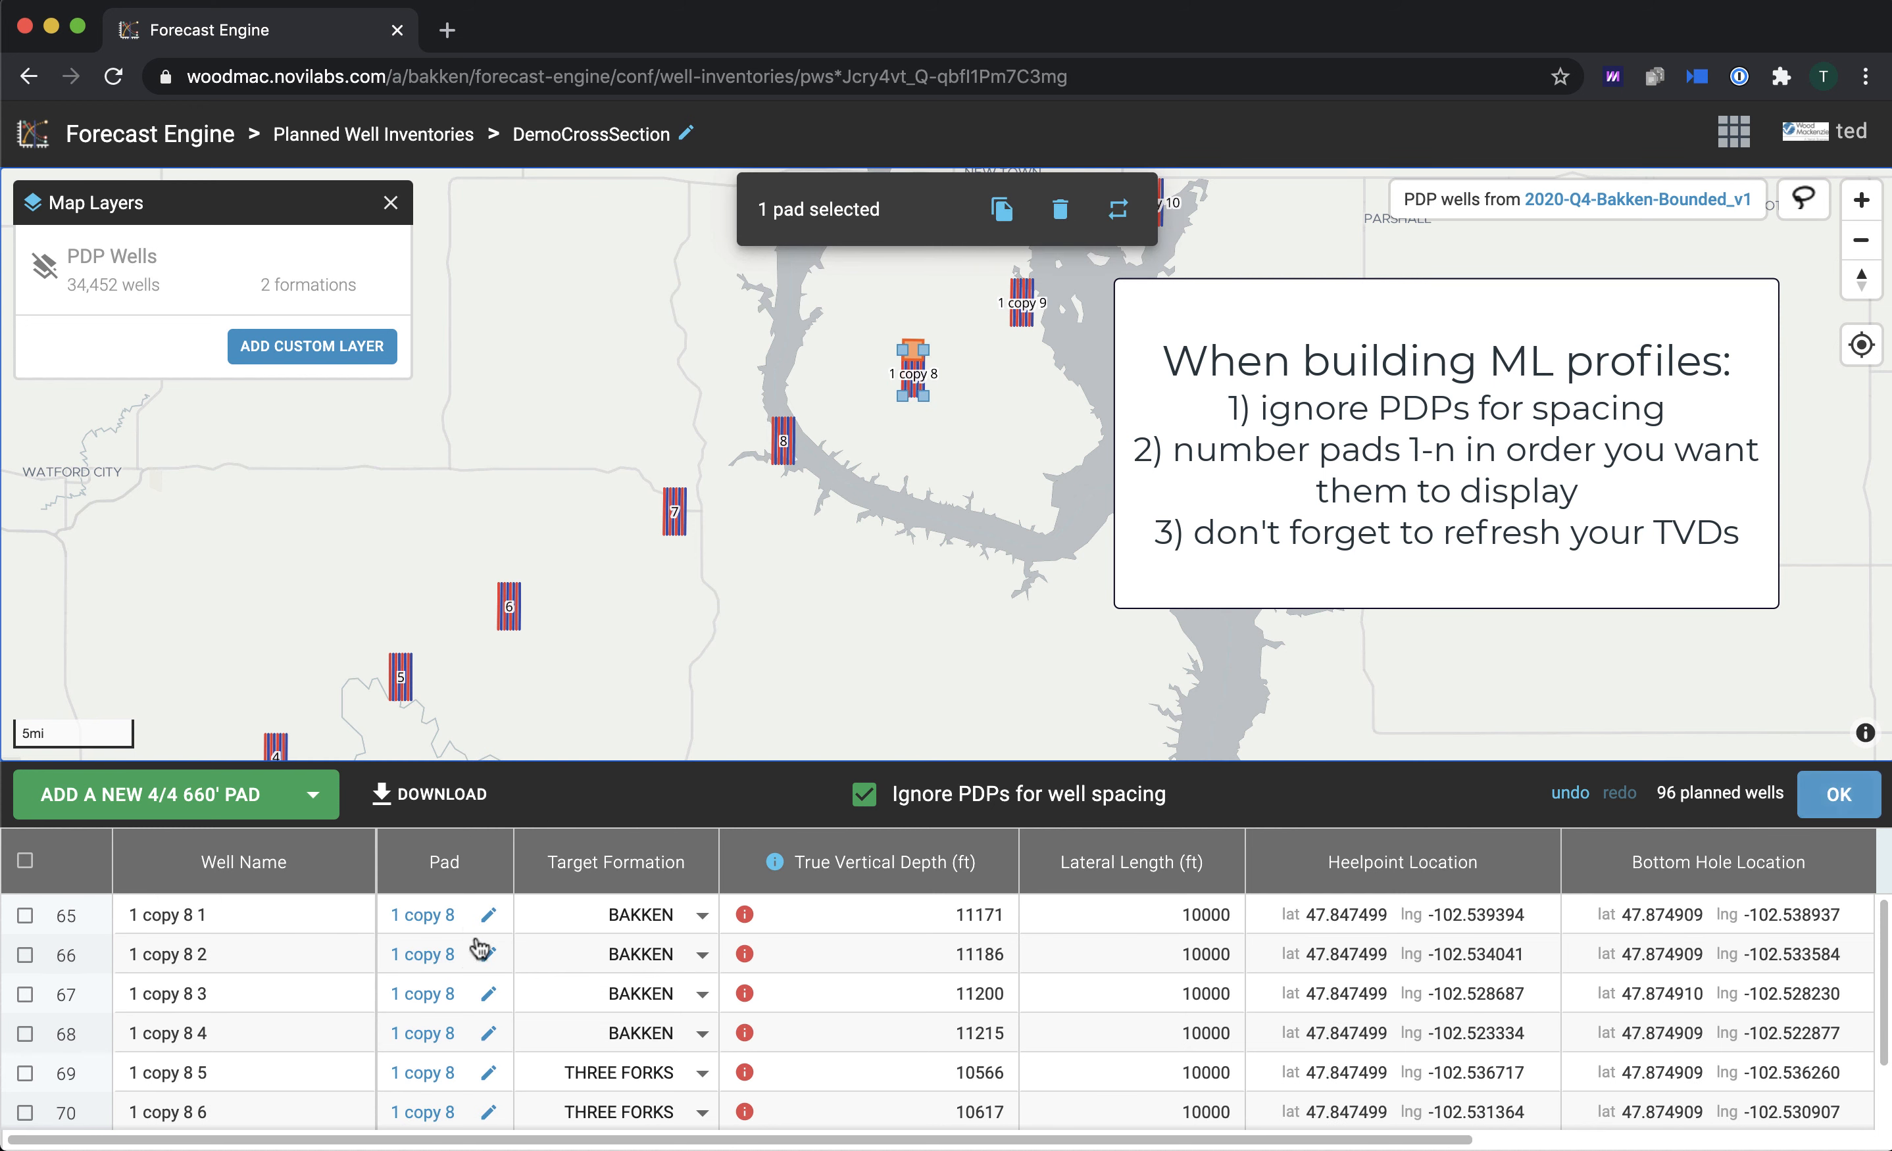
click(488, 914)
double_click(450, 915)
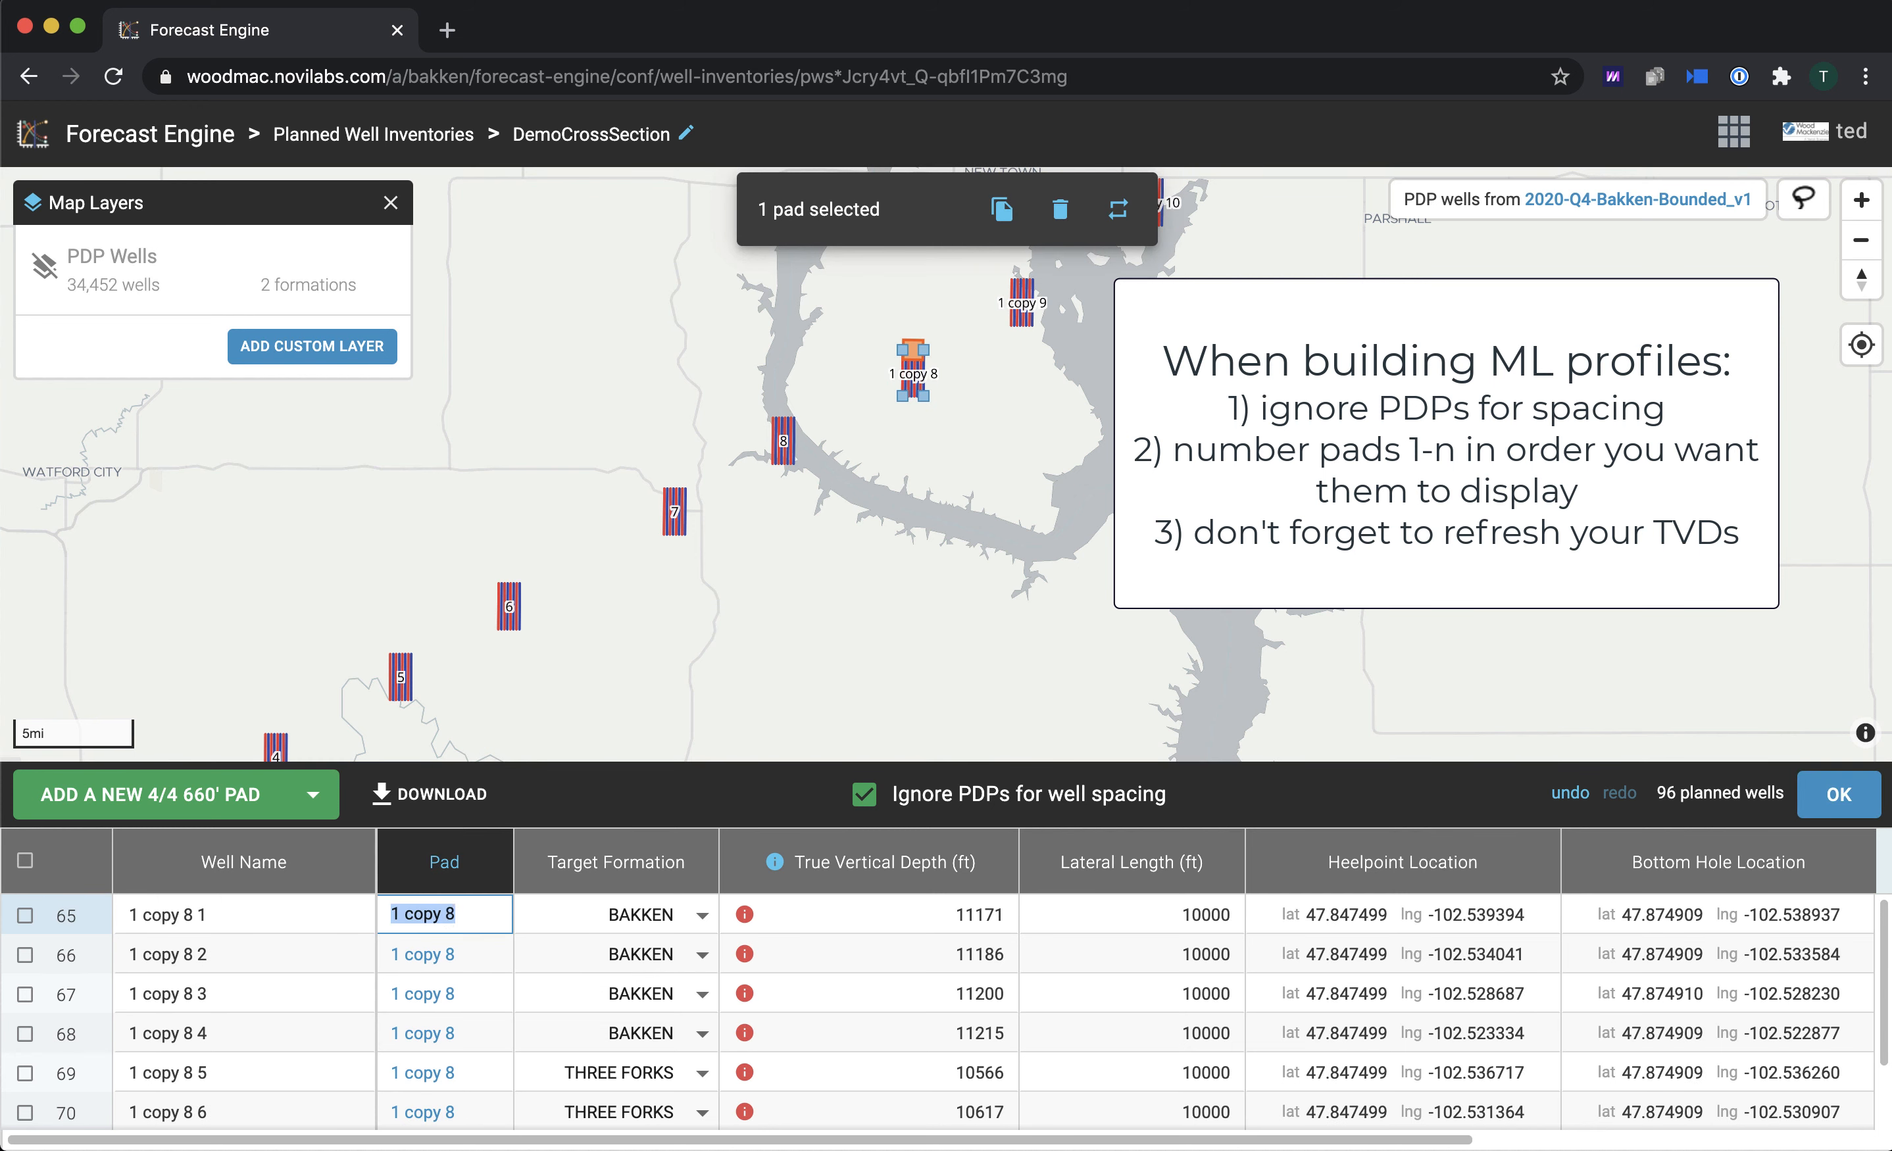
text(9)
key(Return)
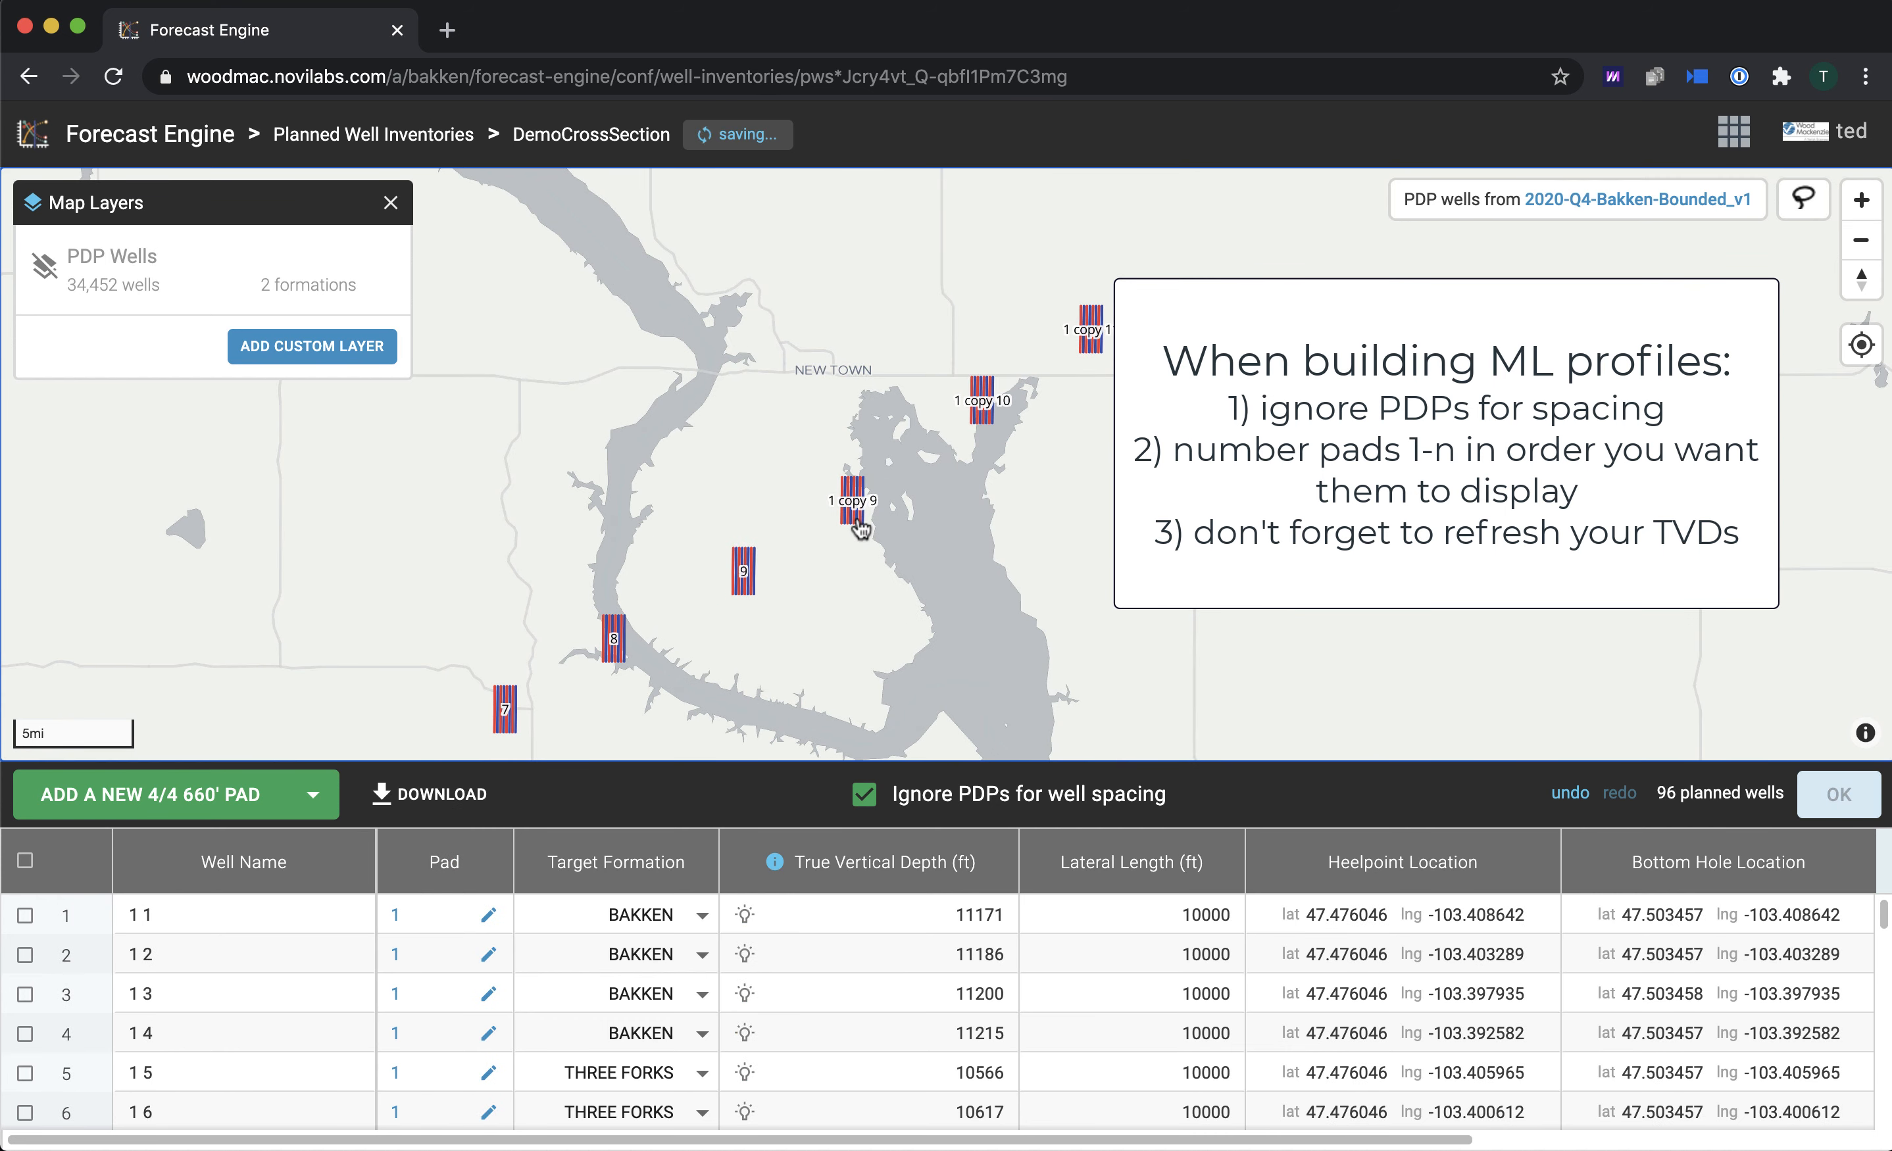
click(488, 914)
triple_click(467, 916)
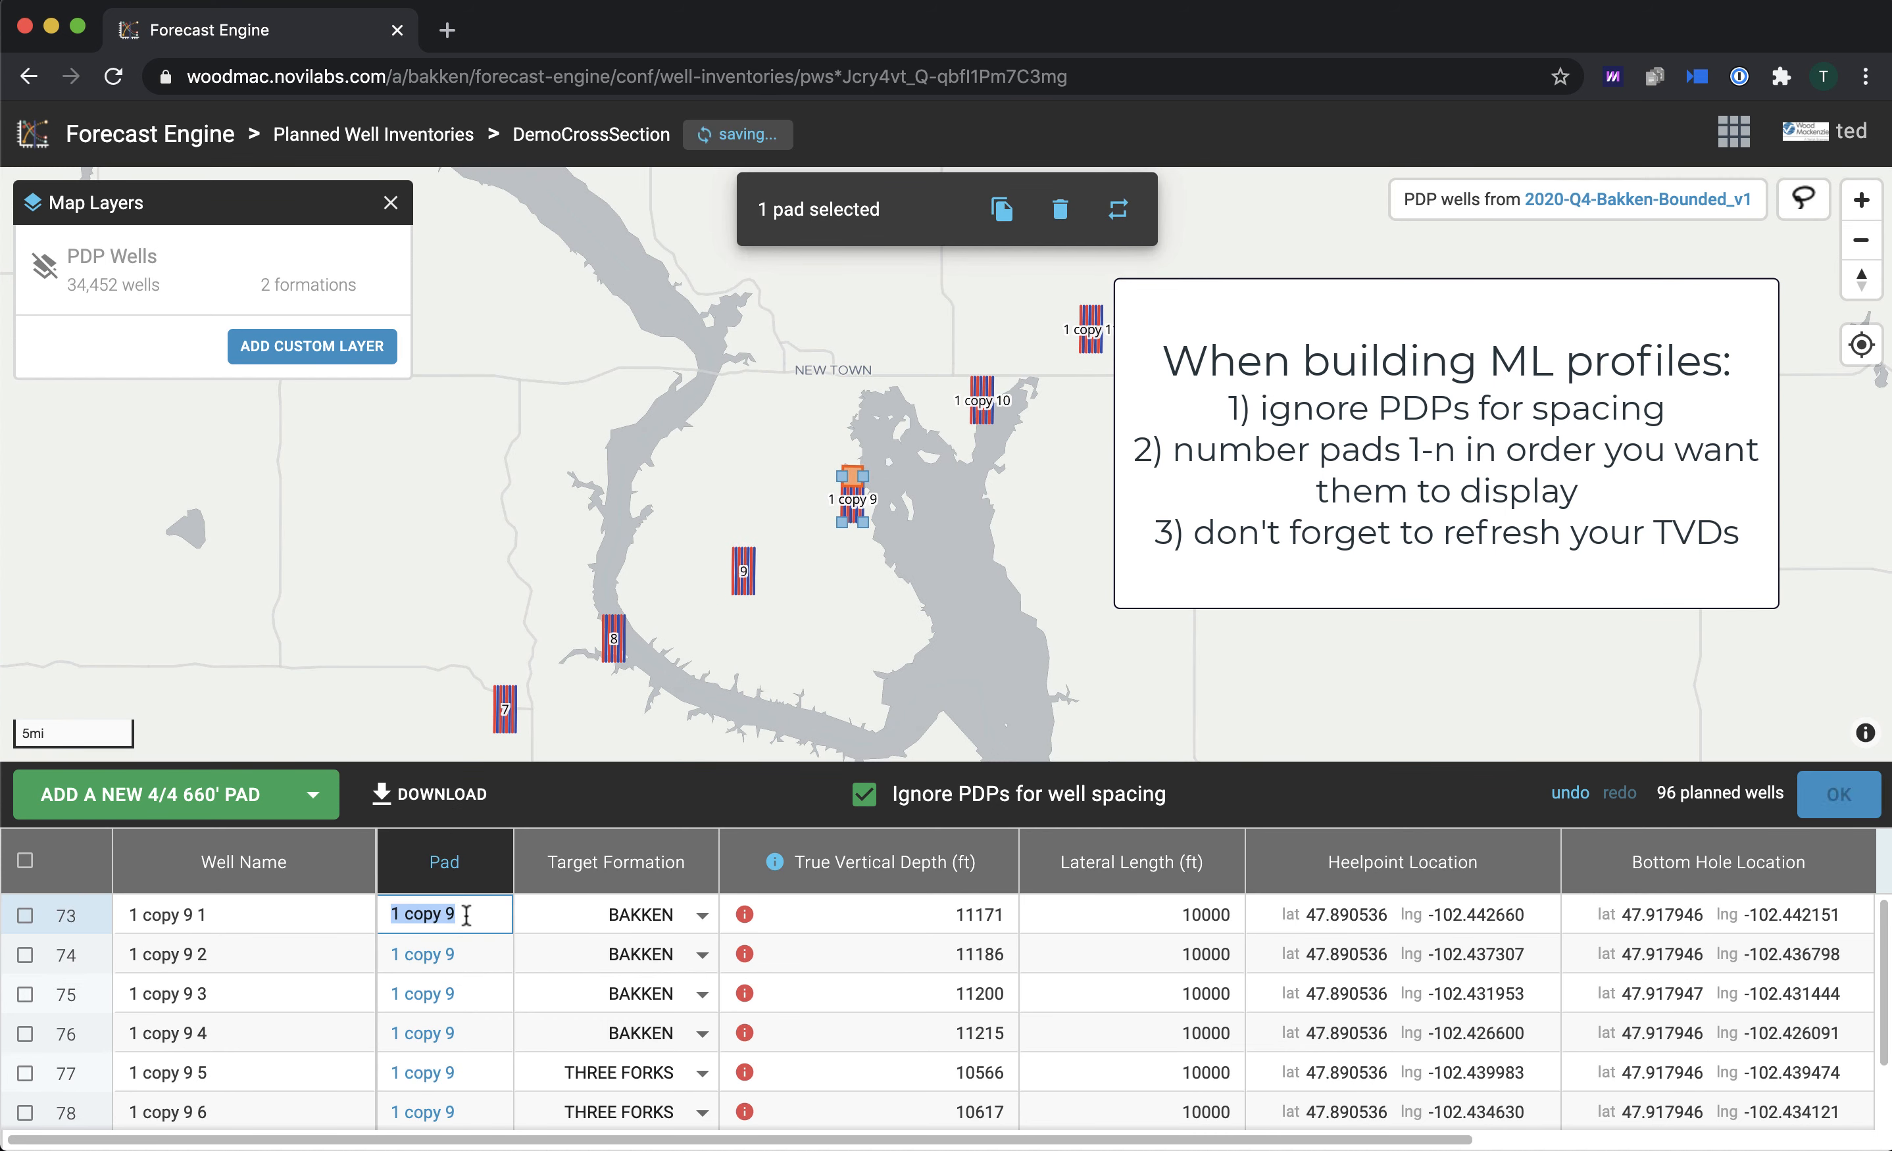
text(10)
click(711, 570)
Step: Renumber the pad 1 copy 10 as pad 11 and the pad 1 copy 11 as pad 12
click(985, 409)
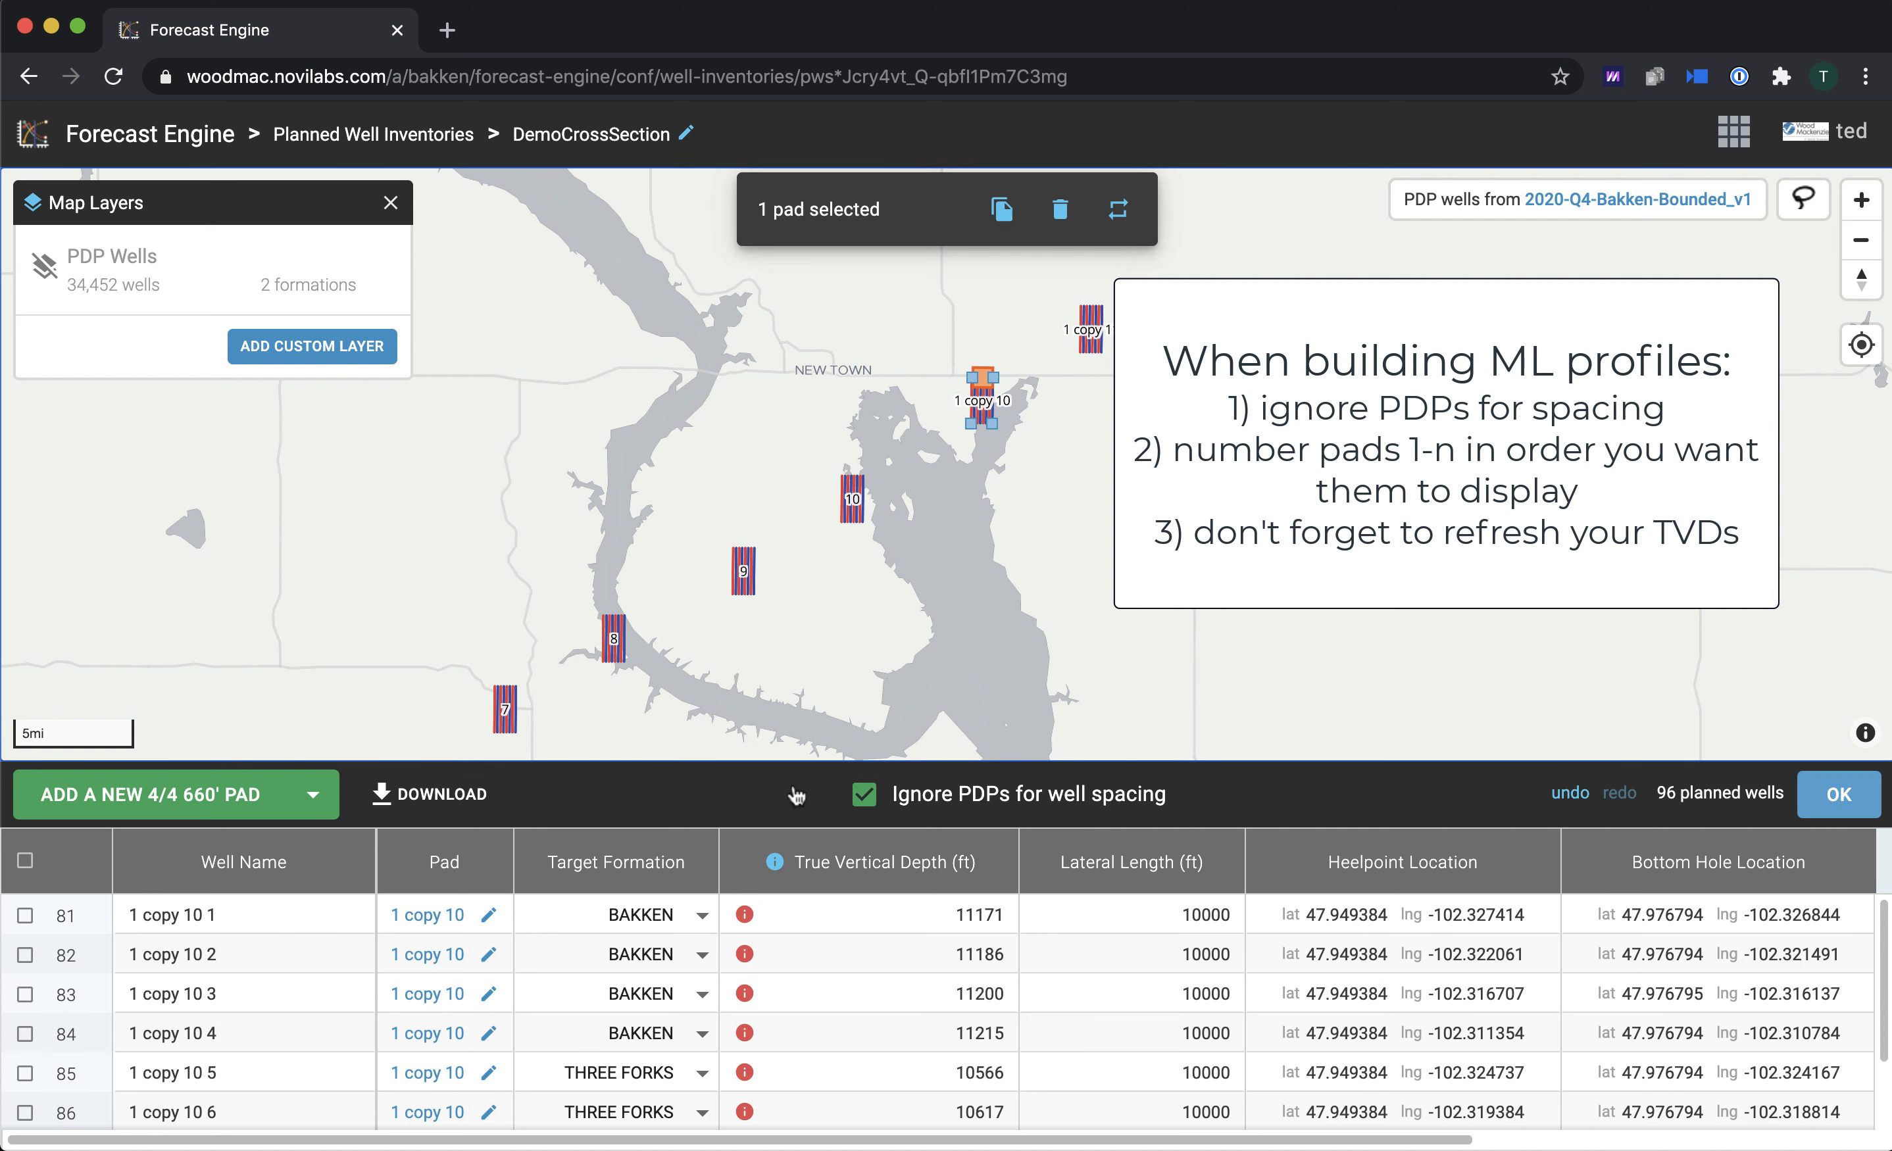
click(487, 914)
text(1)
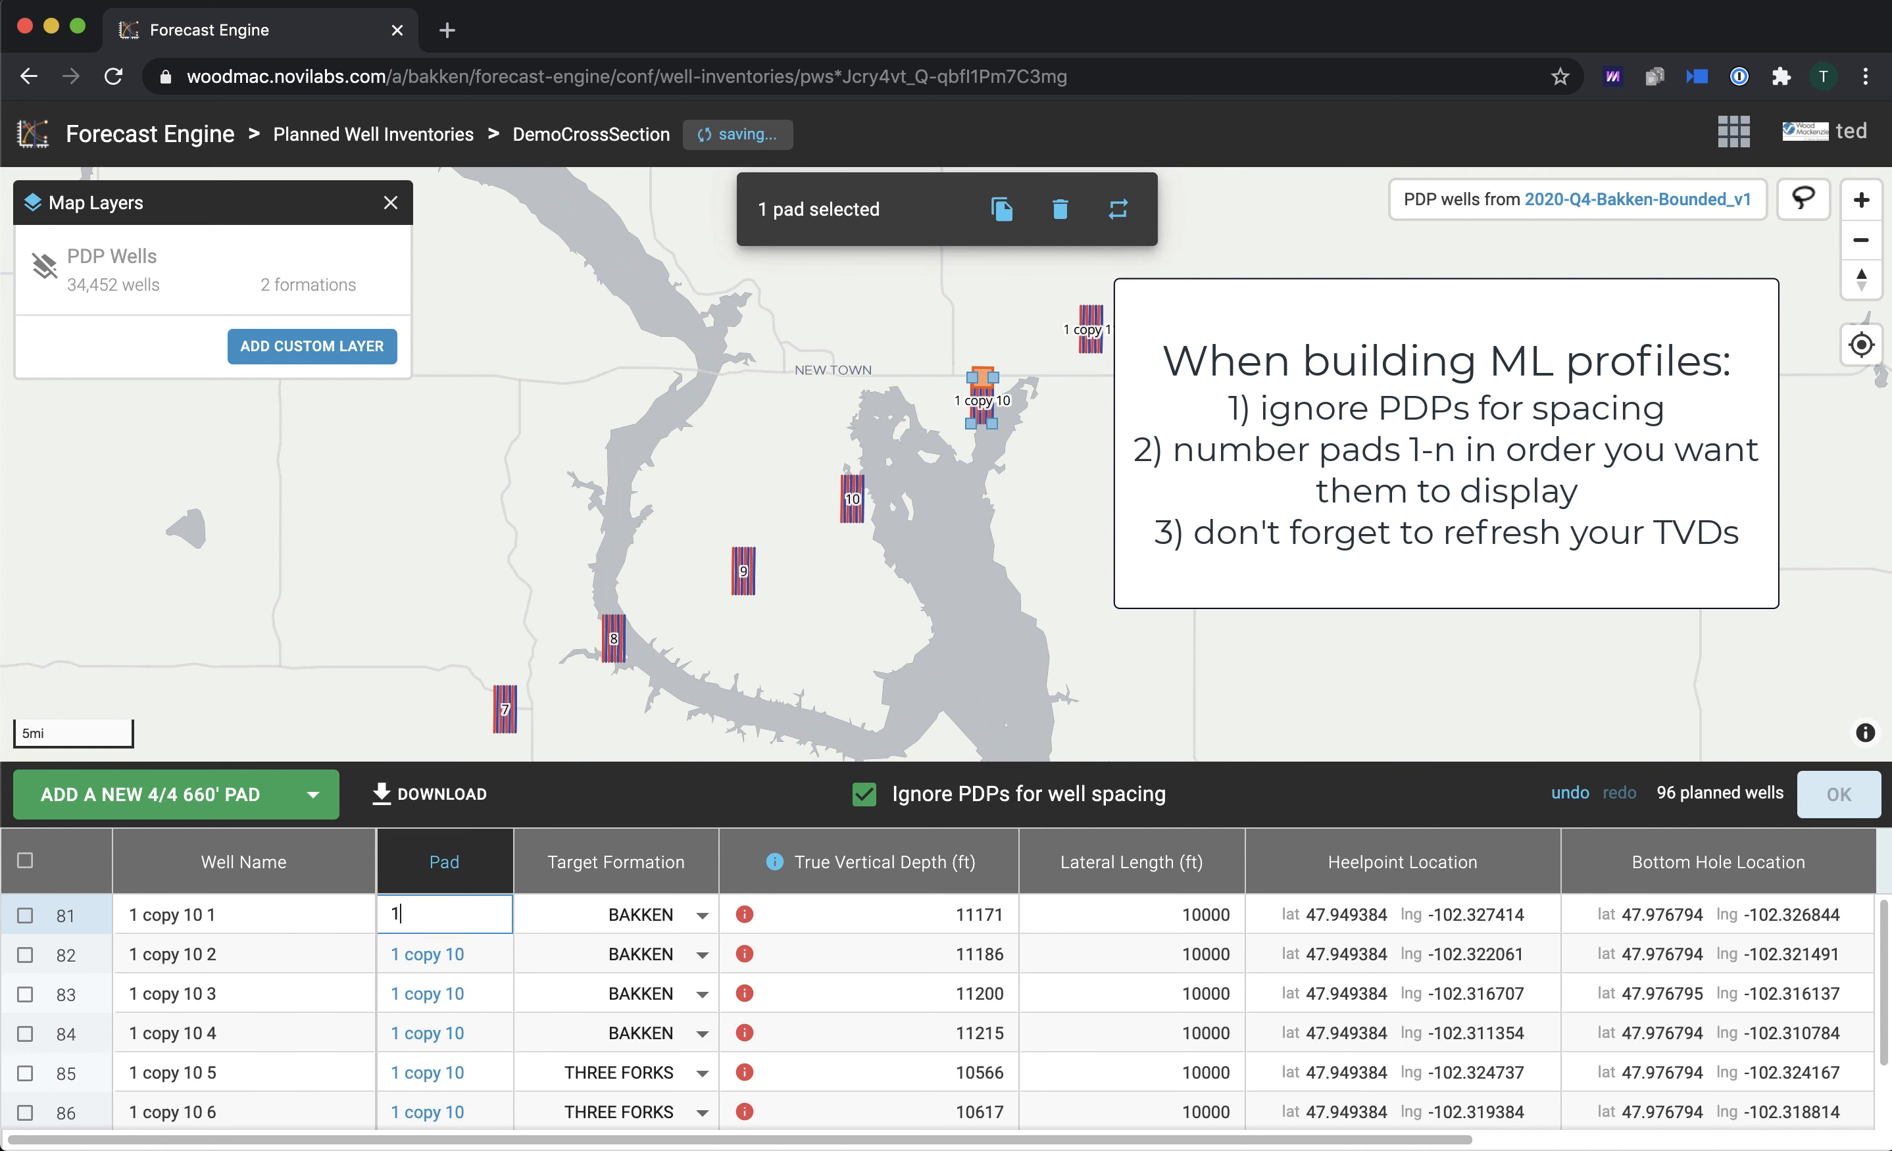
text(1)
key(Return)
click(1096, 337)
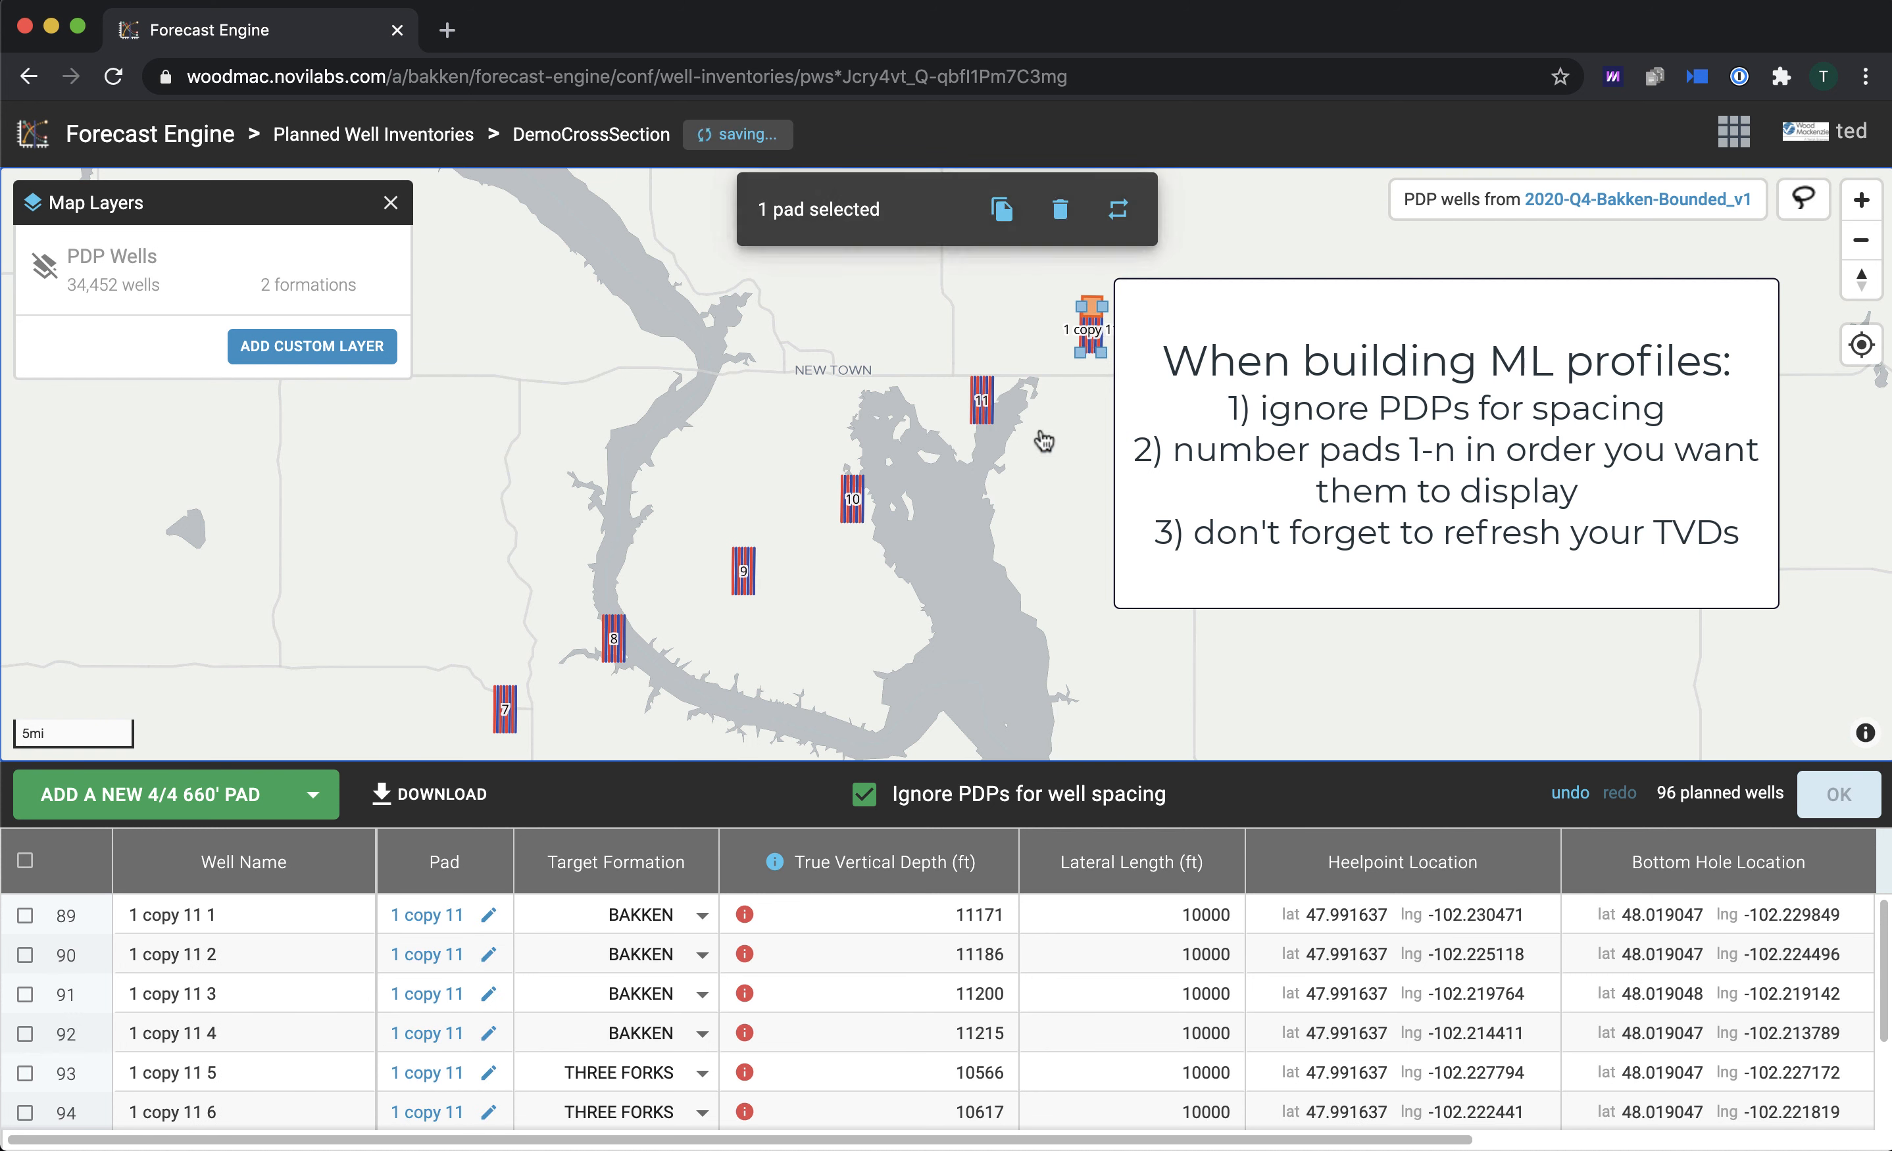
click(486, 916)
triple_click(422, 914)
text(1)
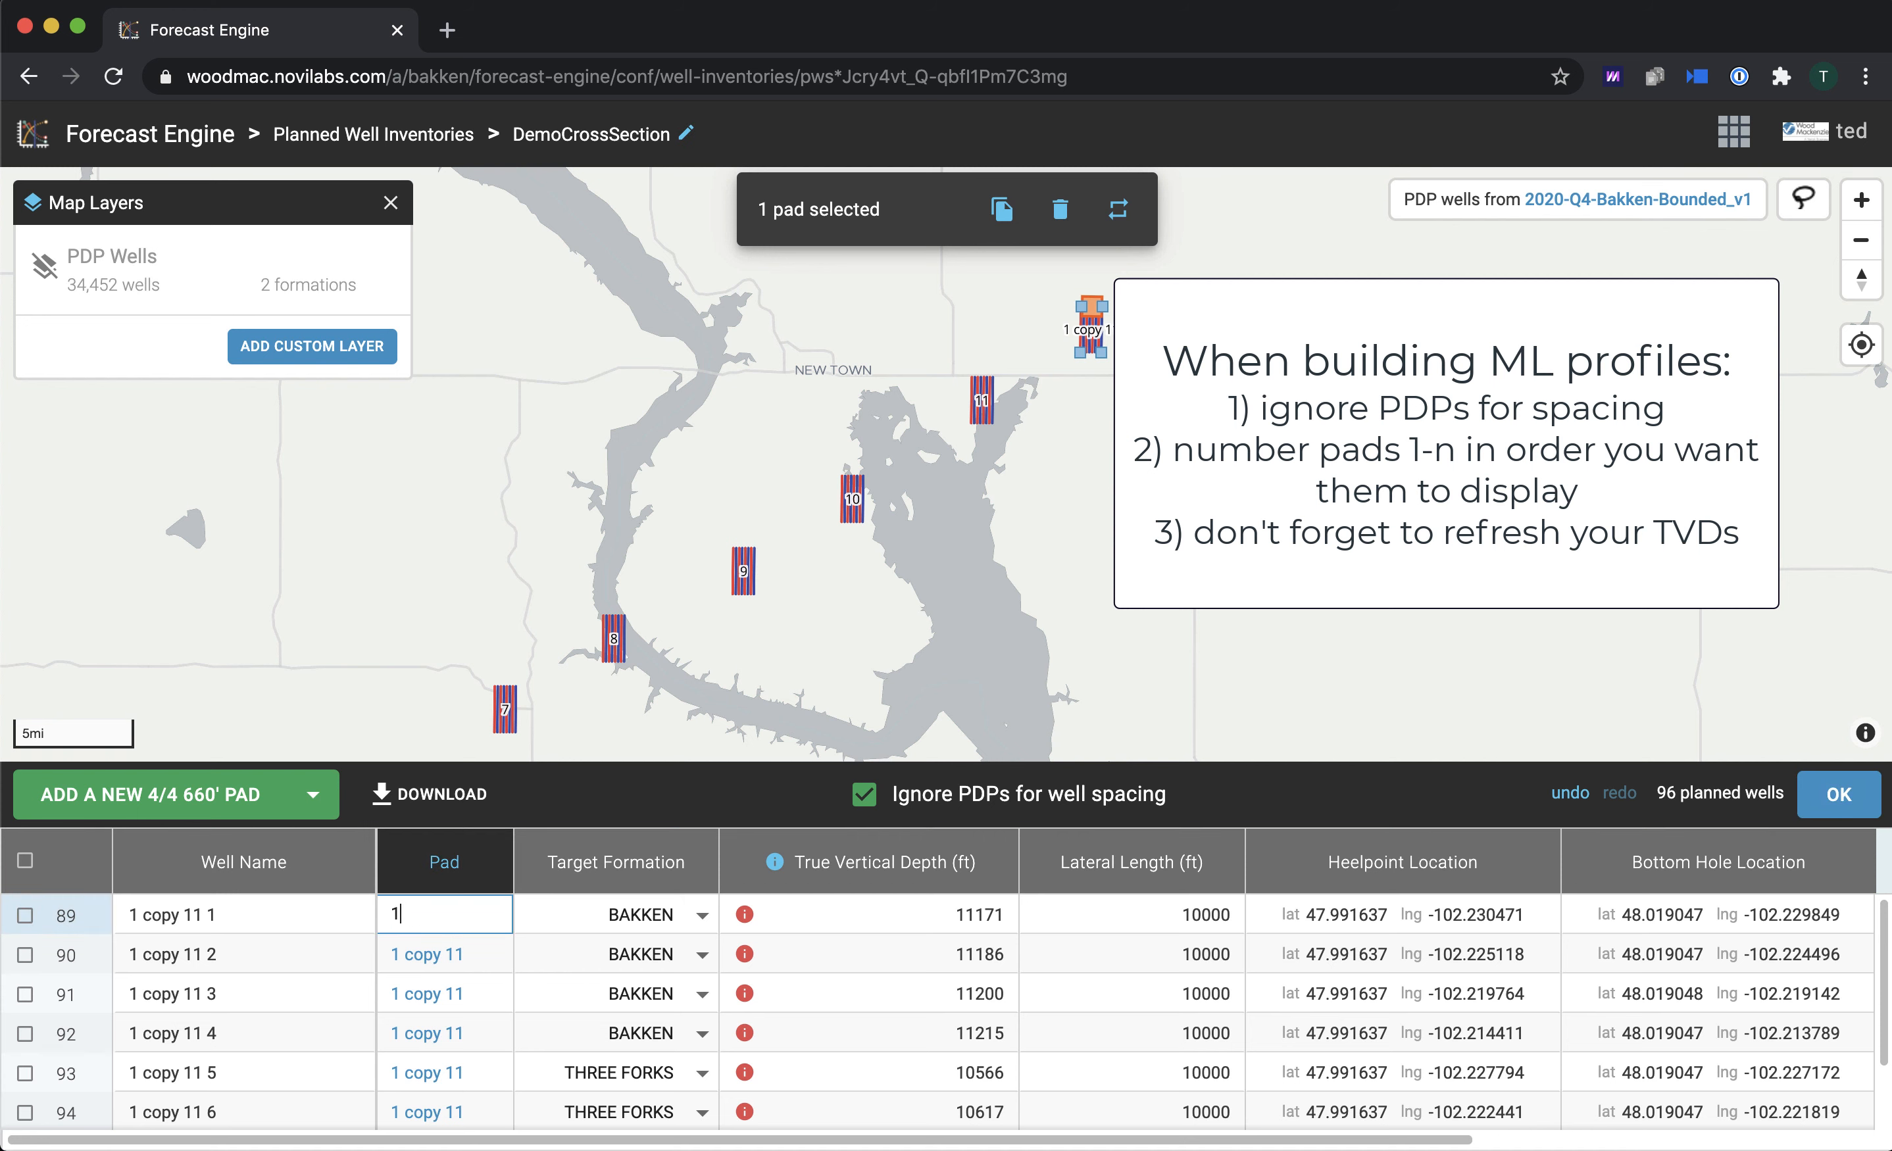
key(Return)
Step: Lasso-select all 12 pads along the southwest-to-northeast line on the map
scroll(712, 401, down, 5)
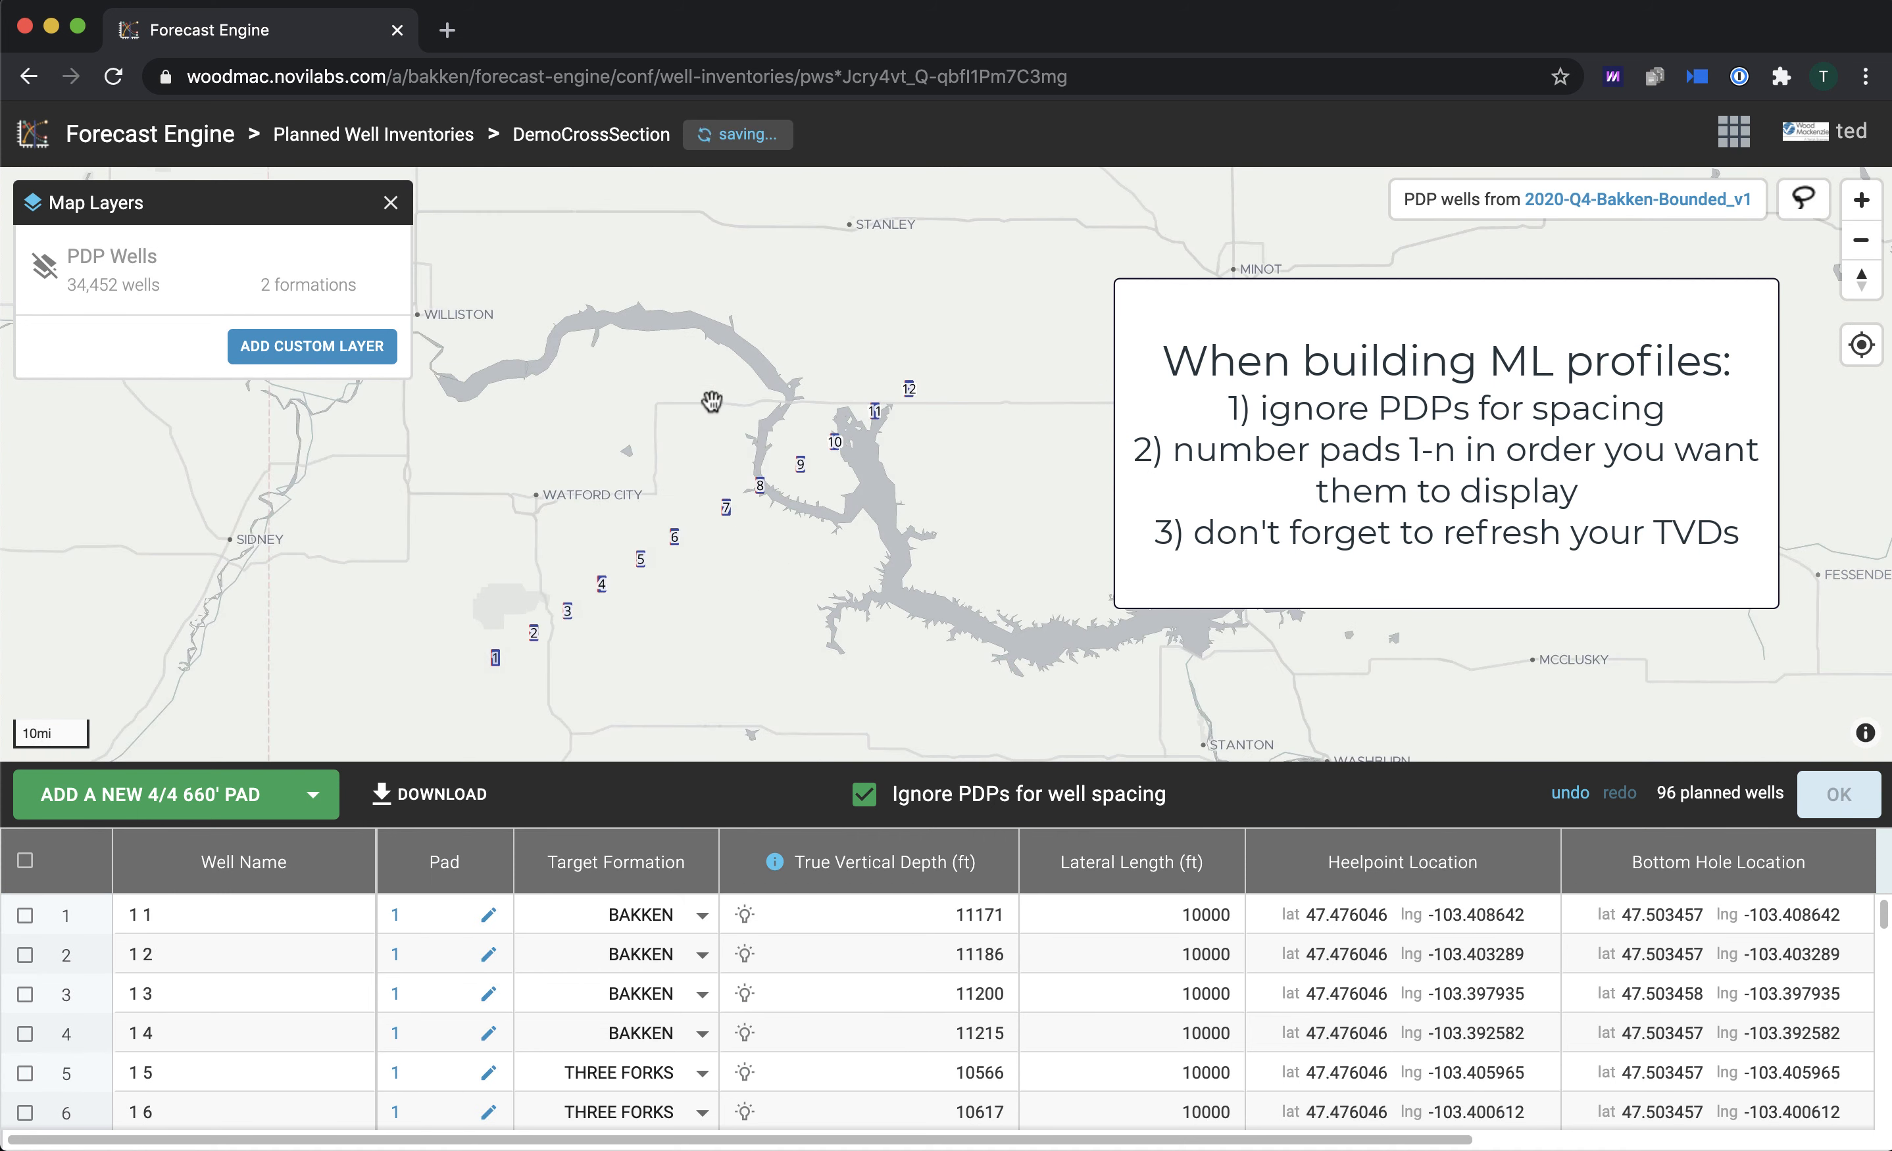
drag(712, 401, 806, 392)
click(1803, 200)
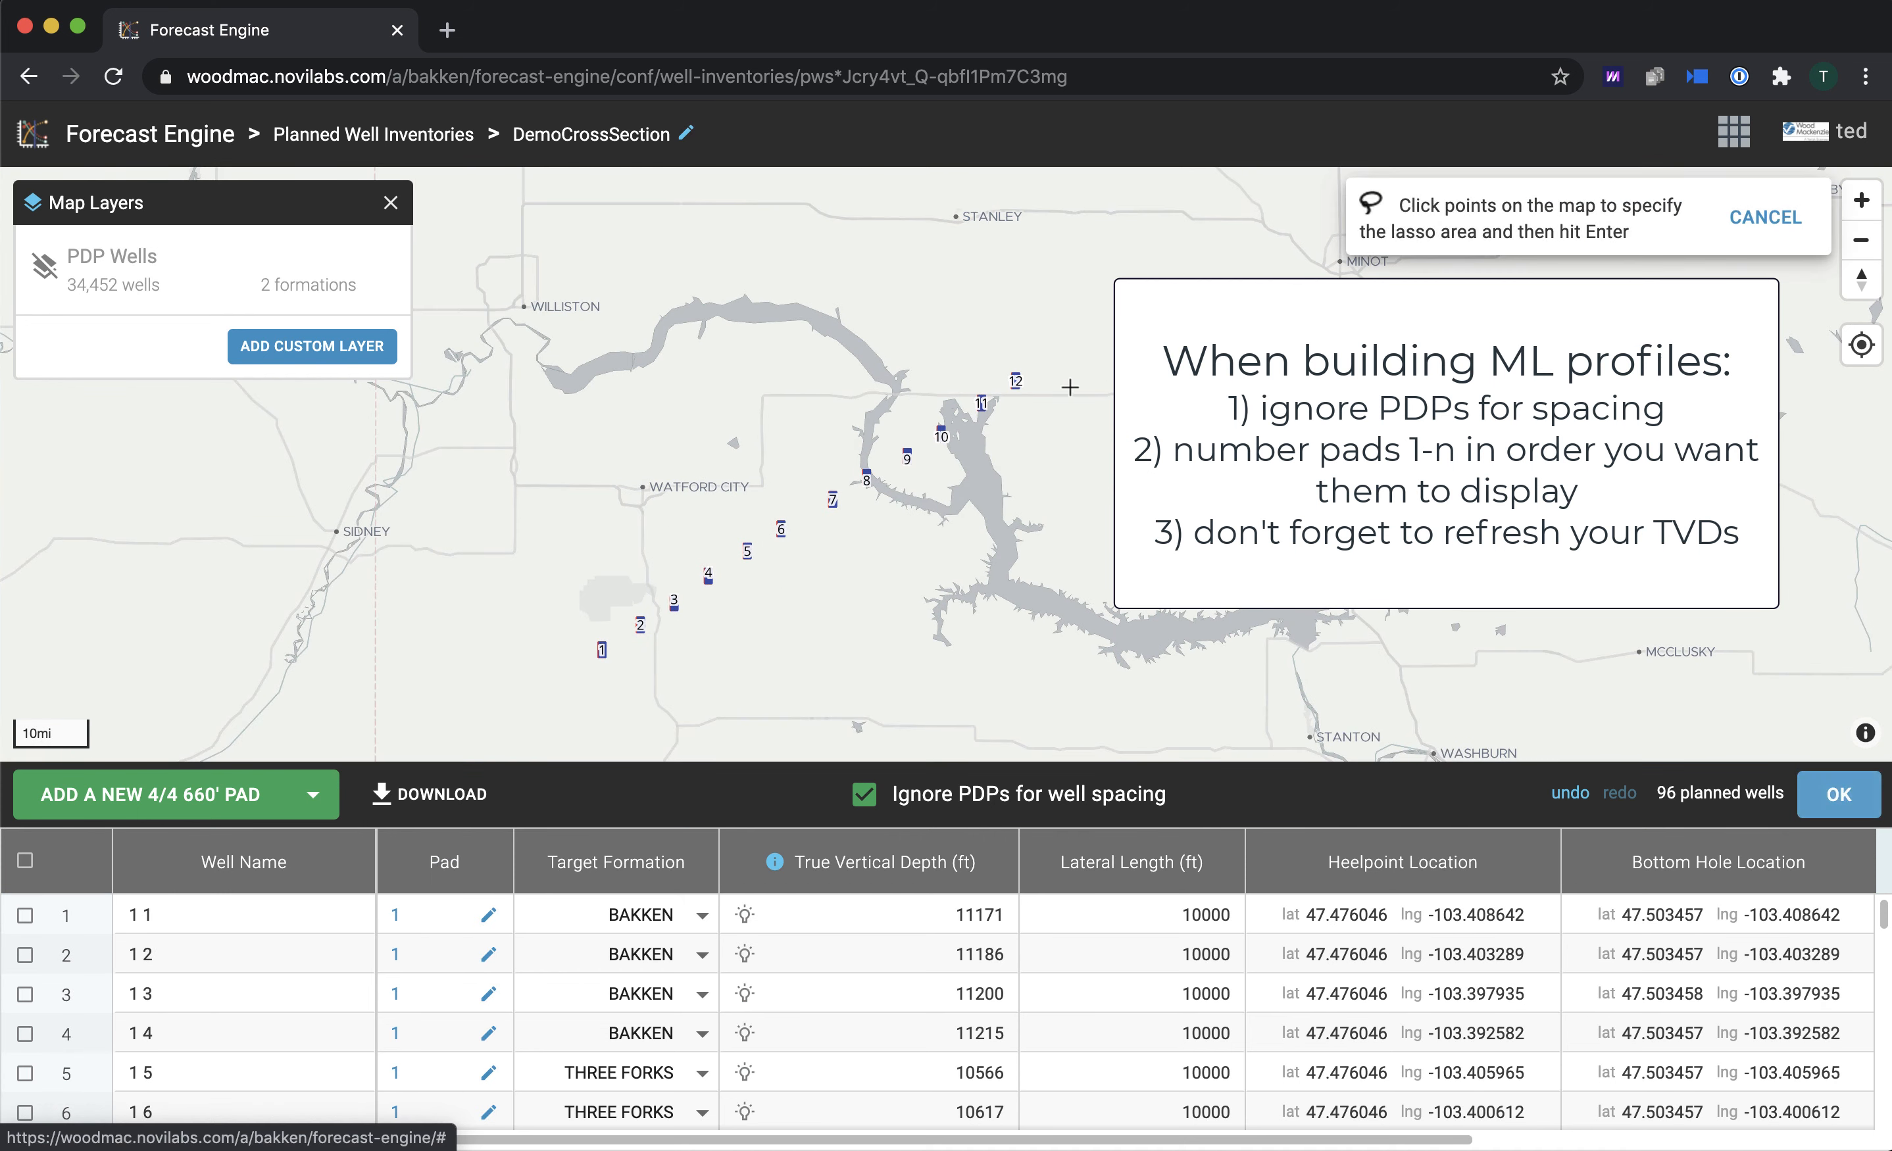
click(521, 660)
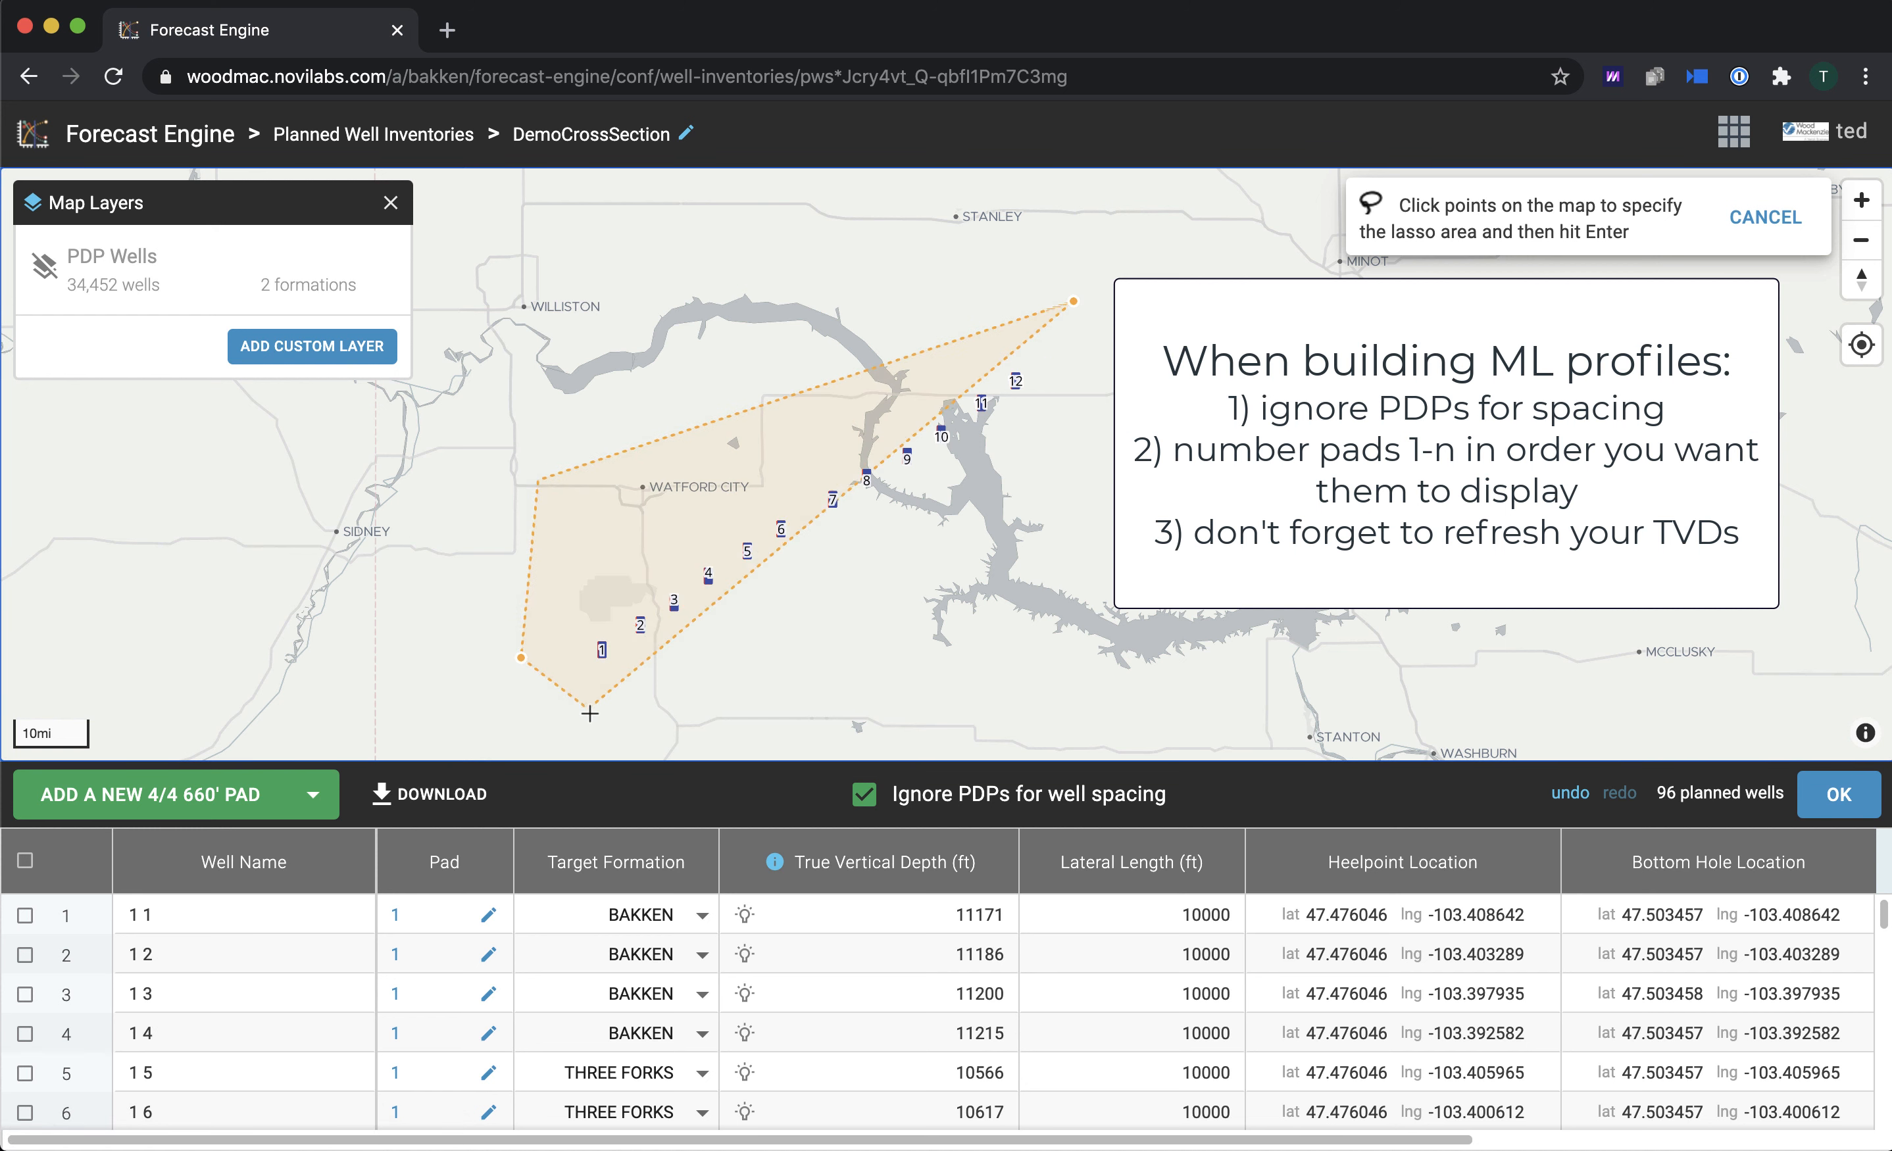
click(593, 712)
key(Return)
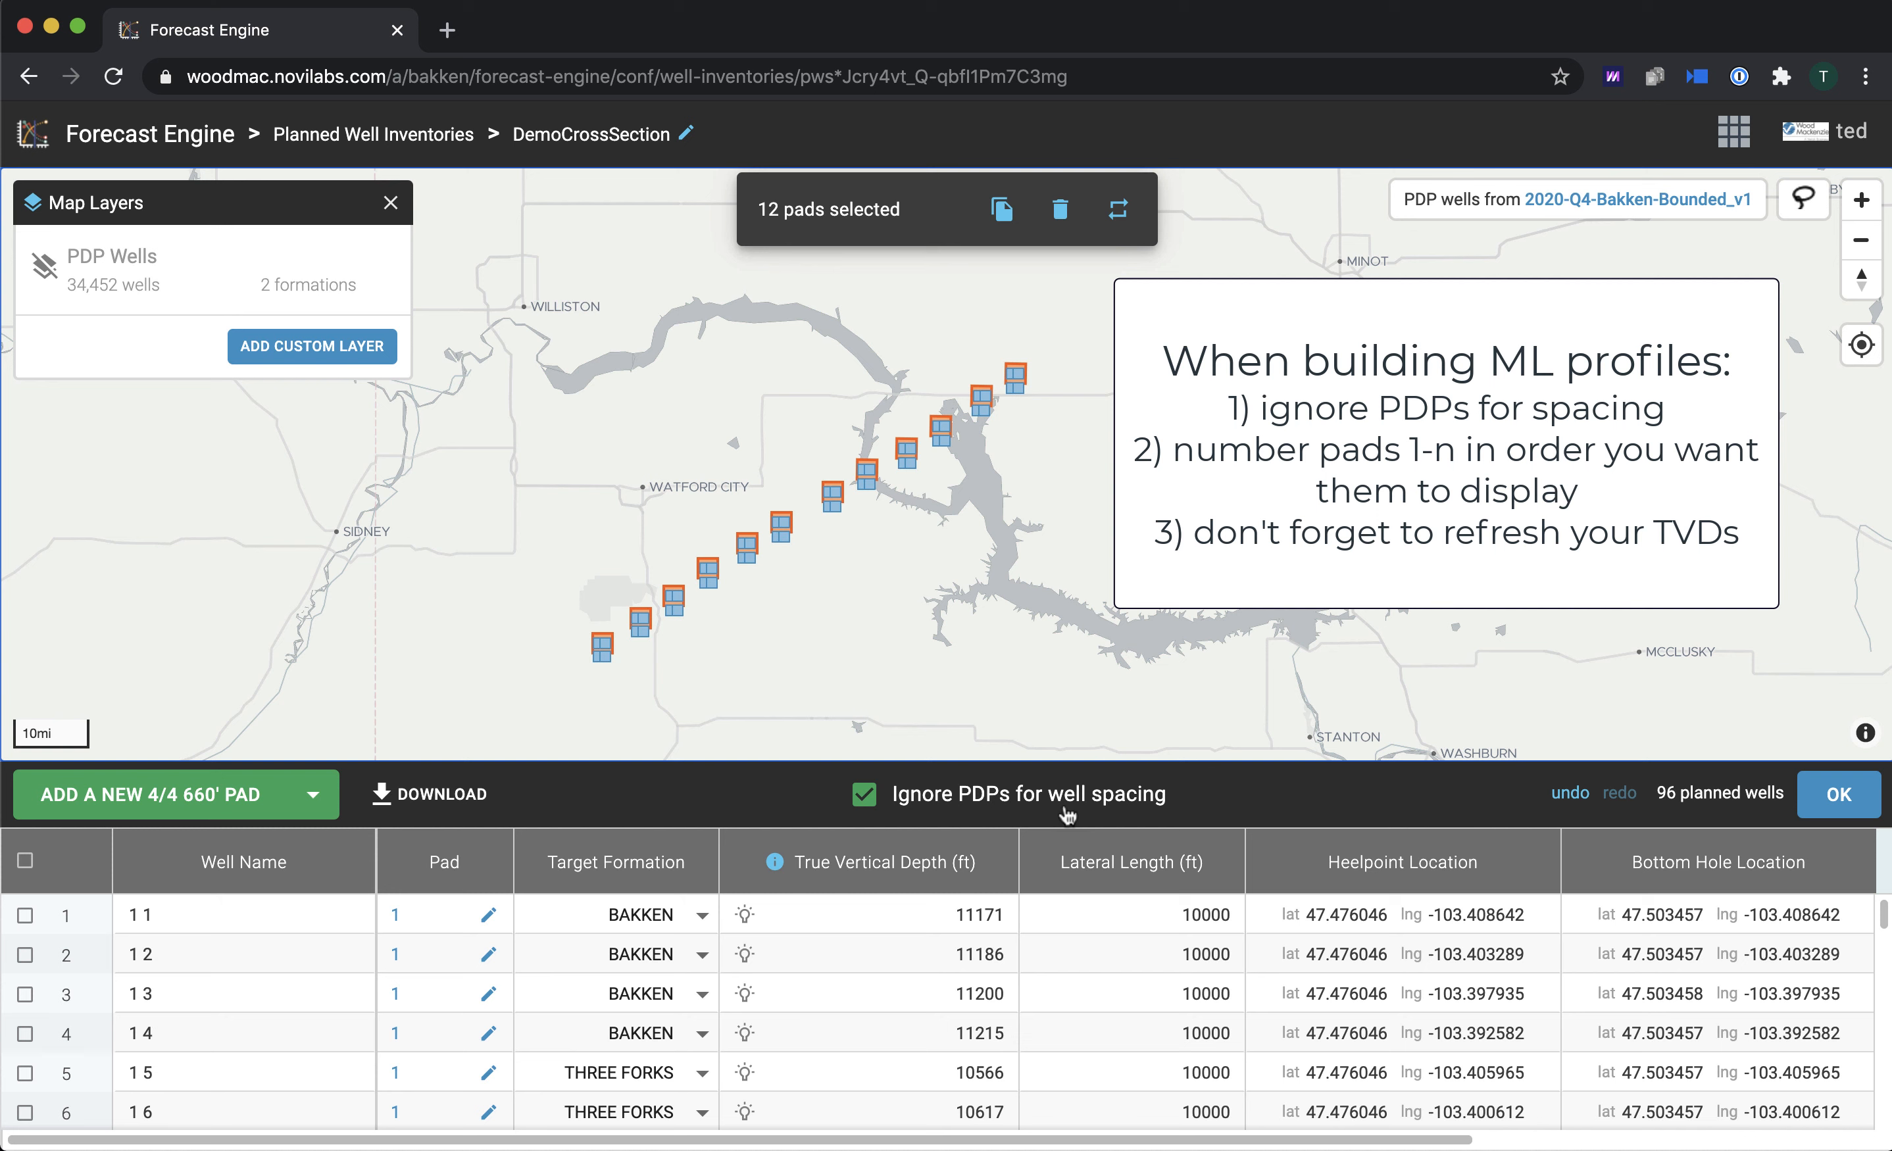
Step: Refresh the True Vertical Depth values of all planned wells in the inventory
click(750, 878)
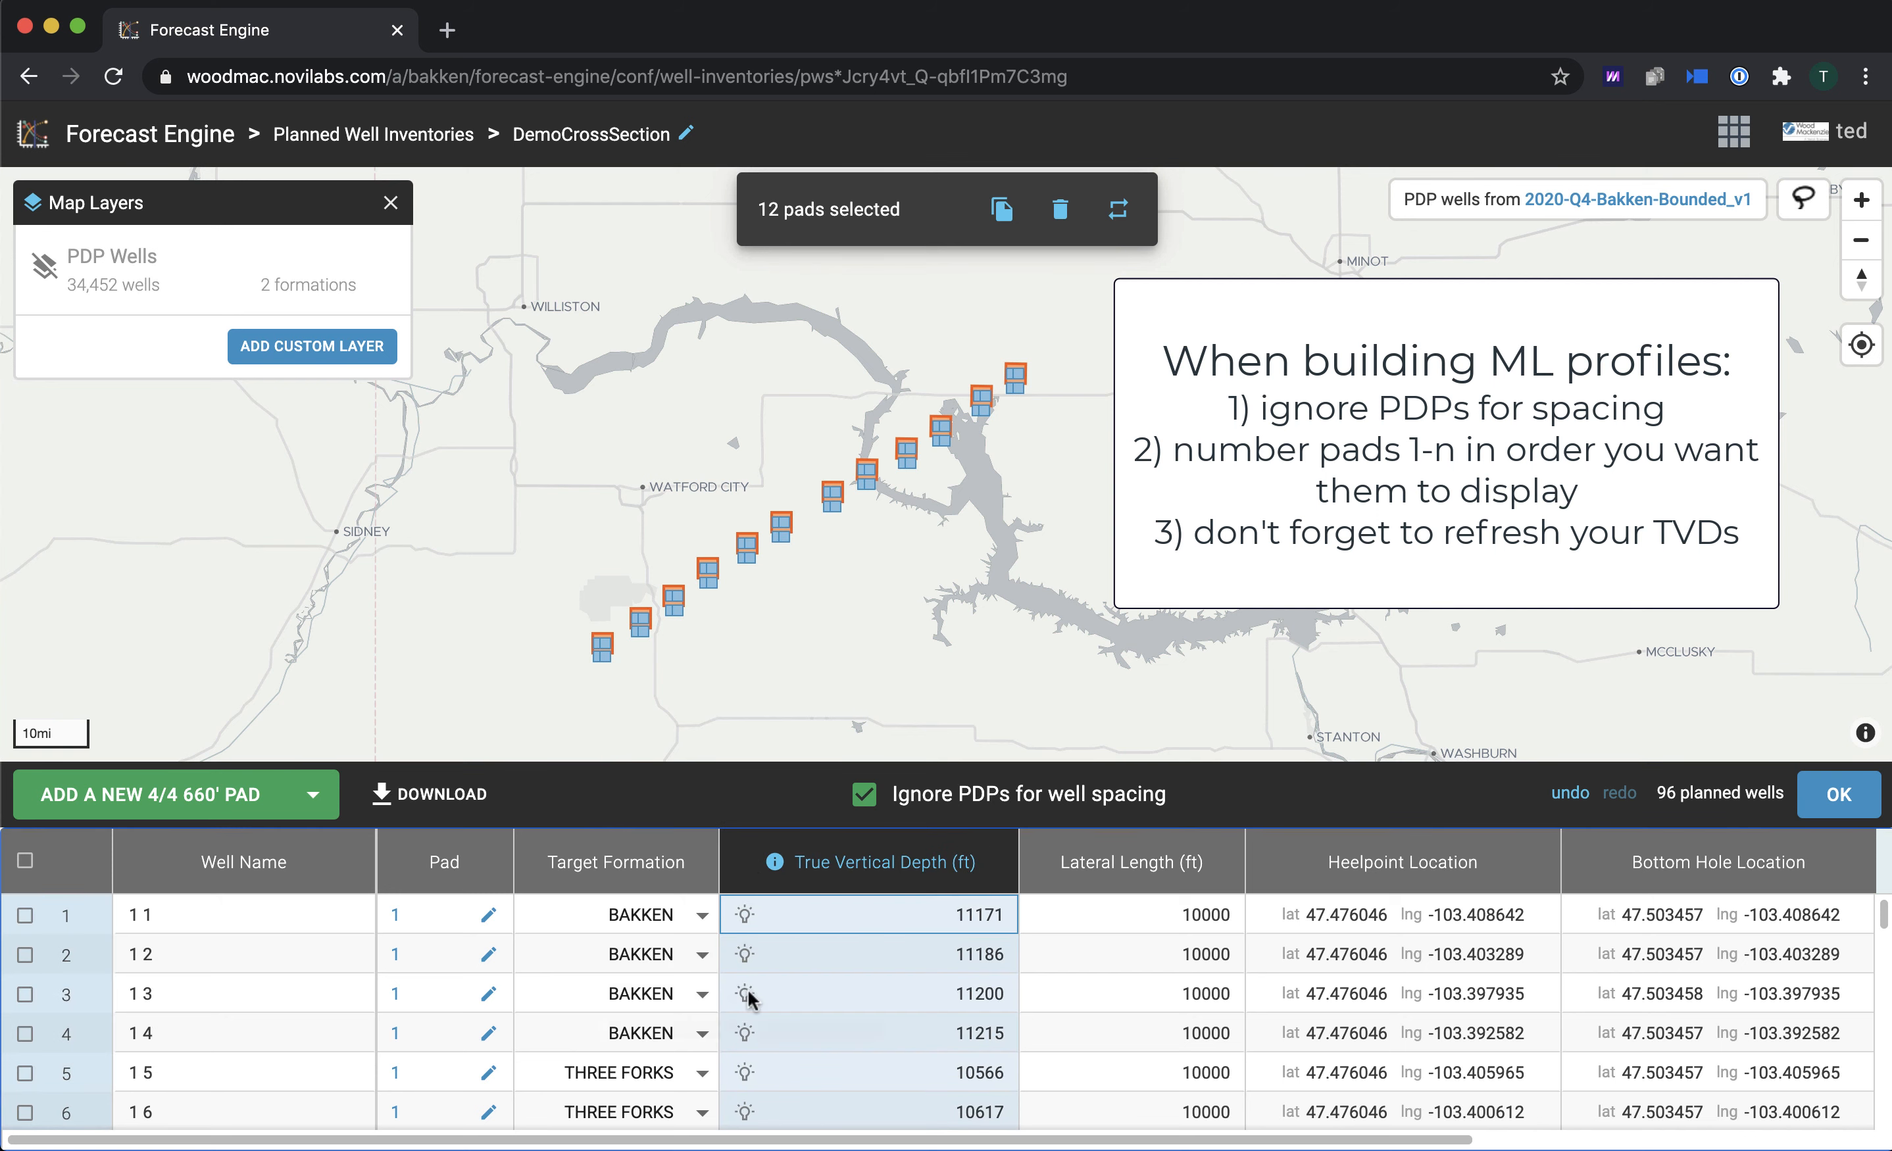
scroll(748, 999, down, 15)
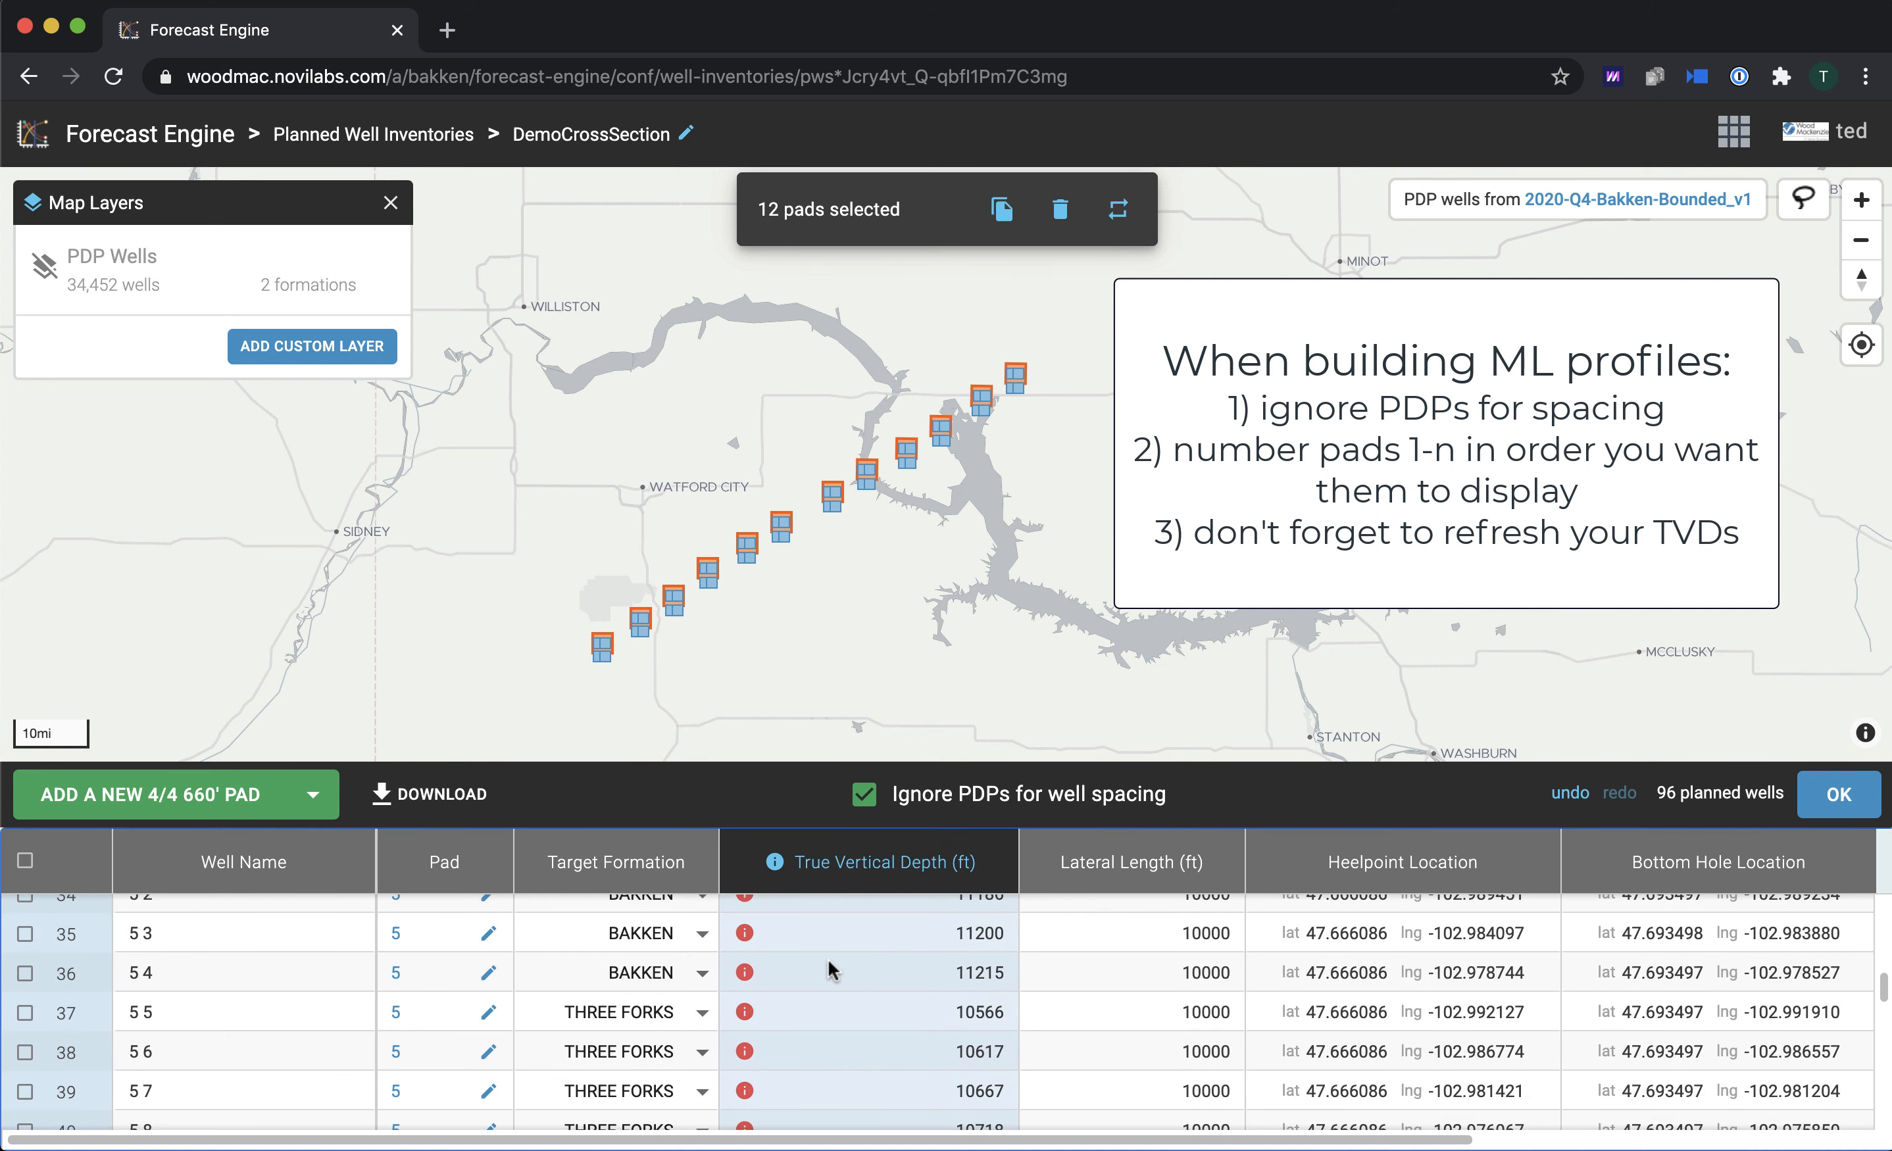
click(743, 974)
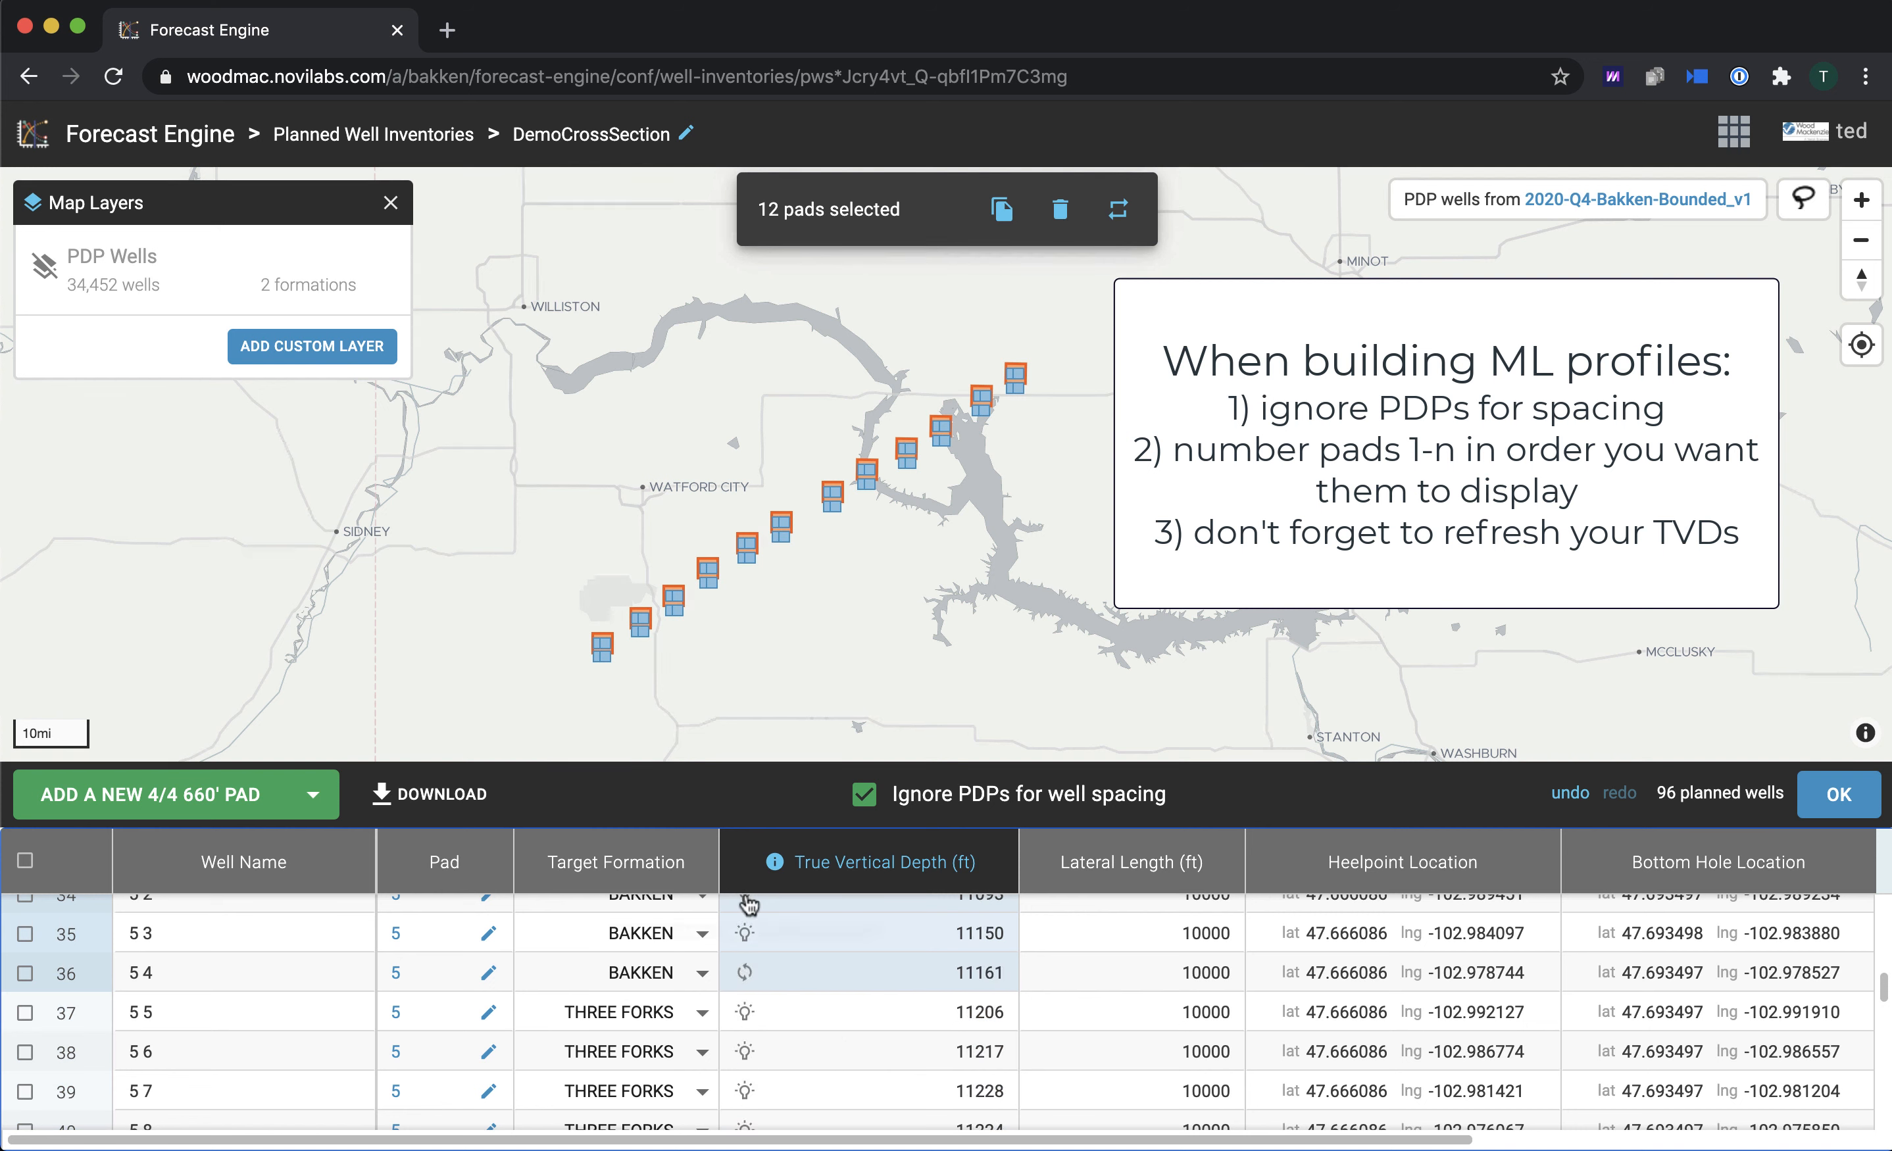
Step: Check the refreshed TVDs down the well table and finish editing the DemoCrossSection inventory
scroll(797, 1022, down, 13)
scroll(797, 1022, down, 4)
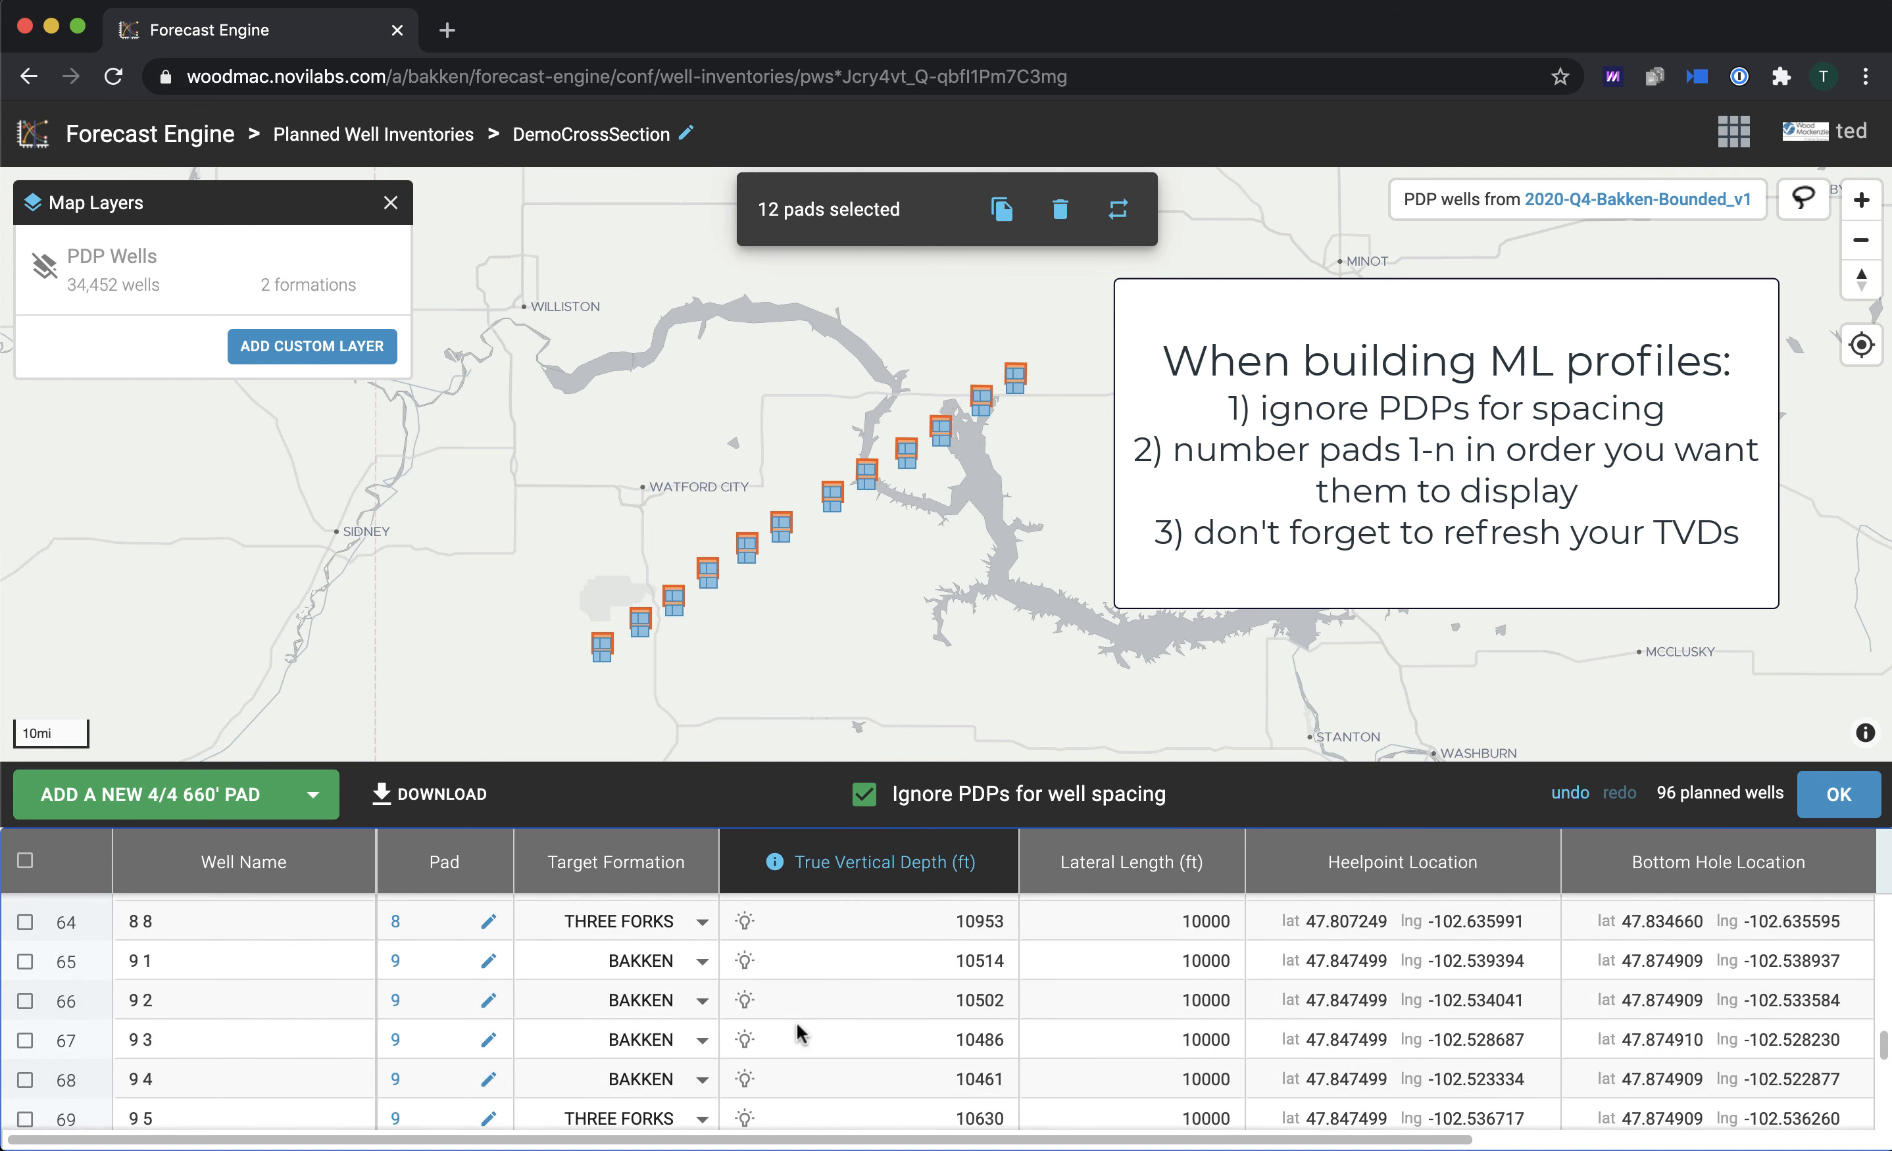
scroll(798, 1024, up, 16)
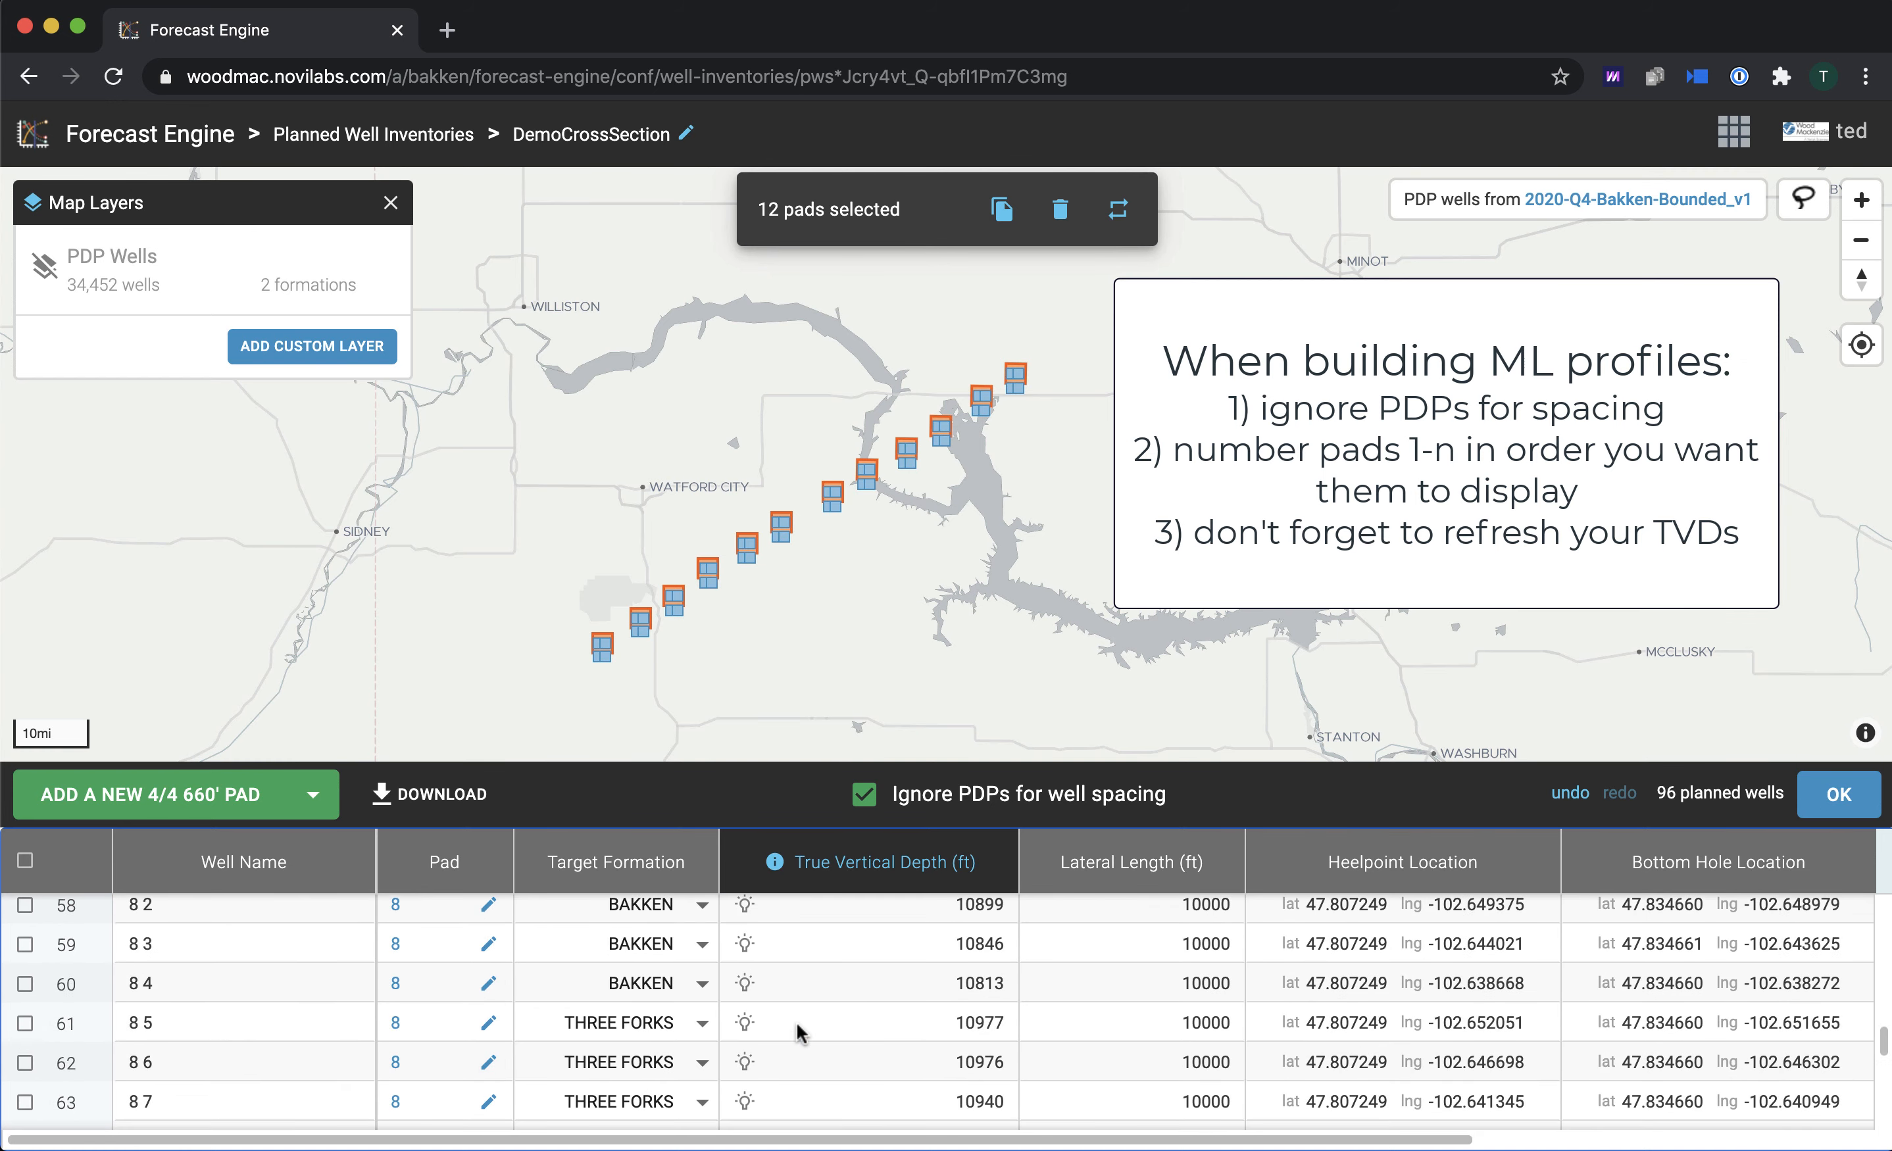
click(956, 602)
click(1841, 799)
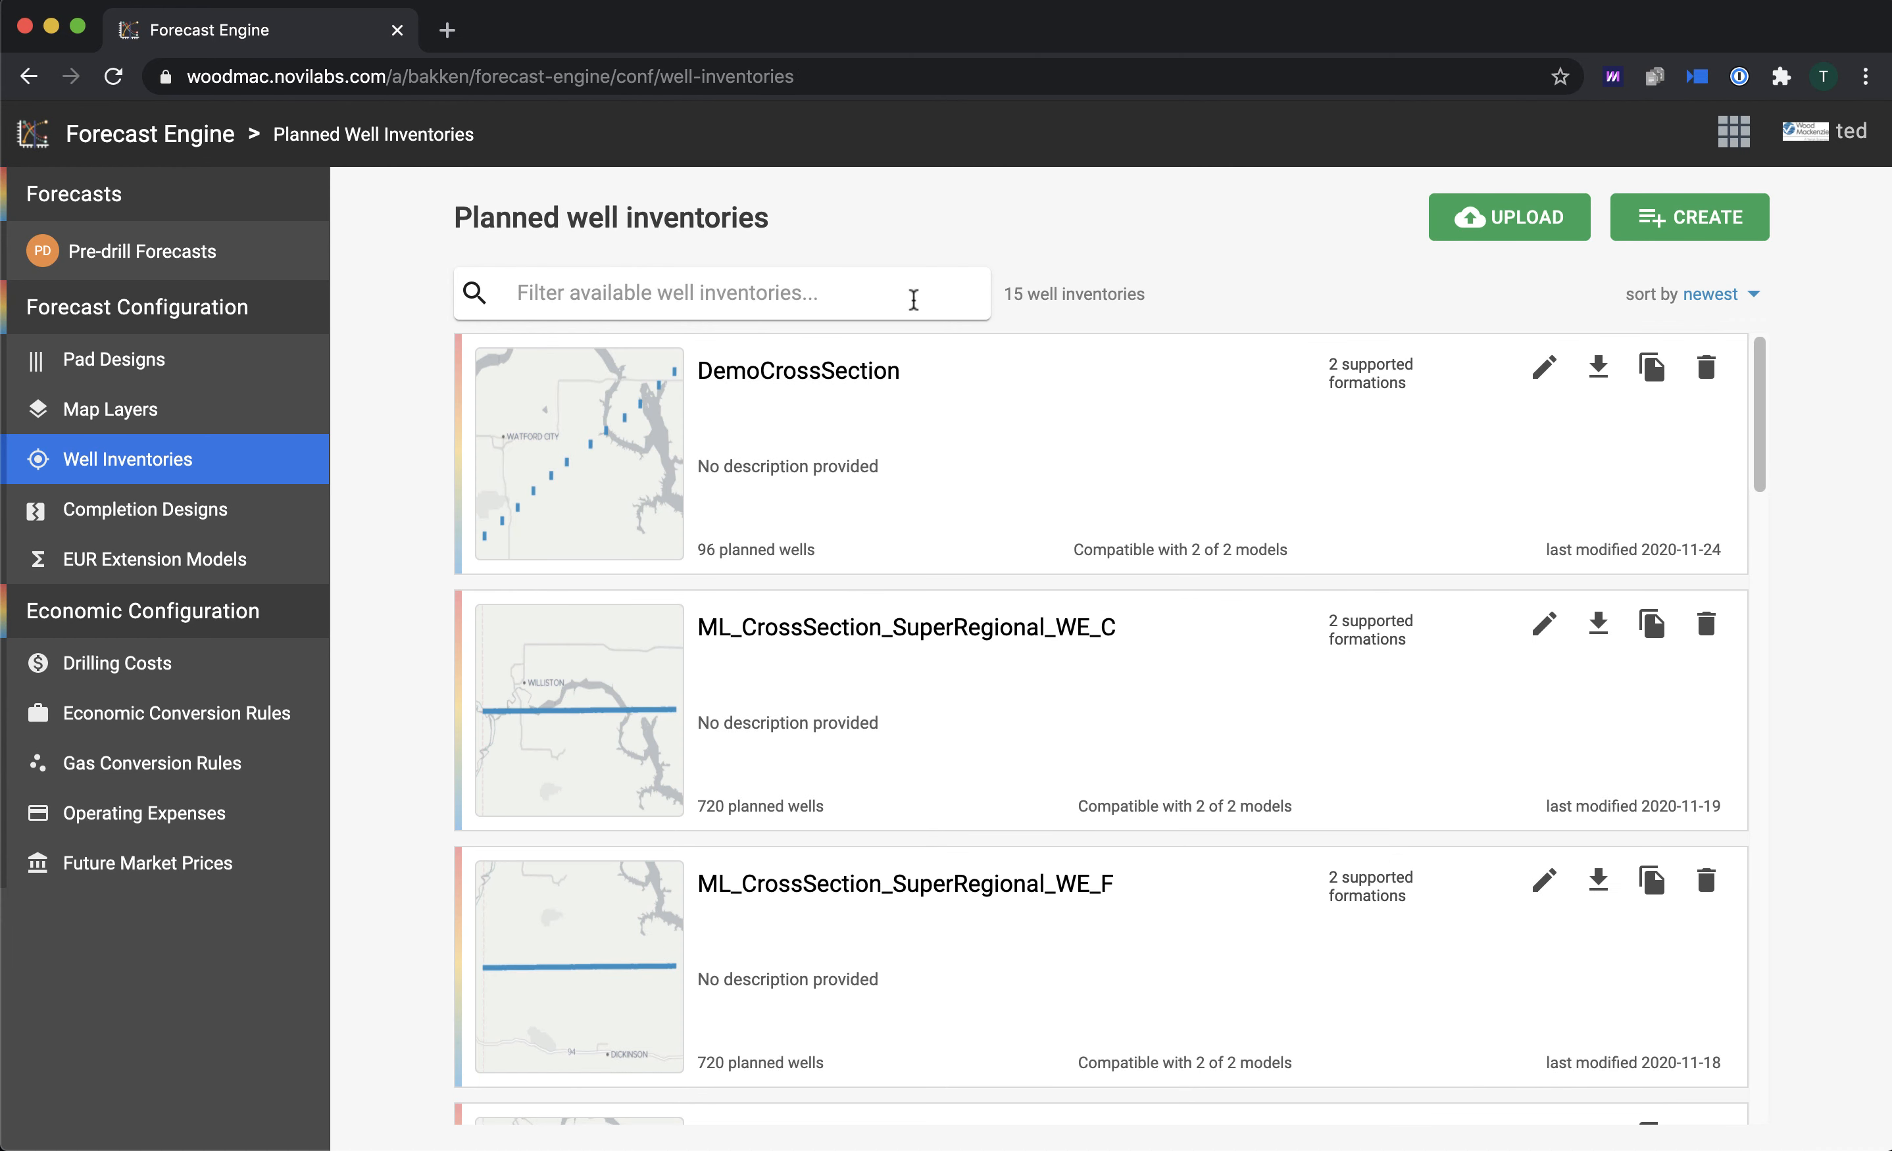
Step: Filter the planned well inventories by "1" and open ML_CrossSection_SuperRegional_SWNE1 for editing
click(853, 285)
text(1)
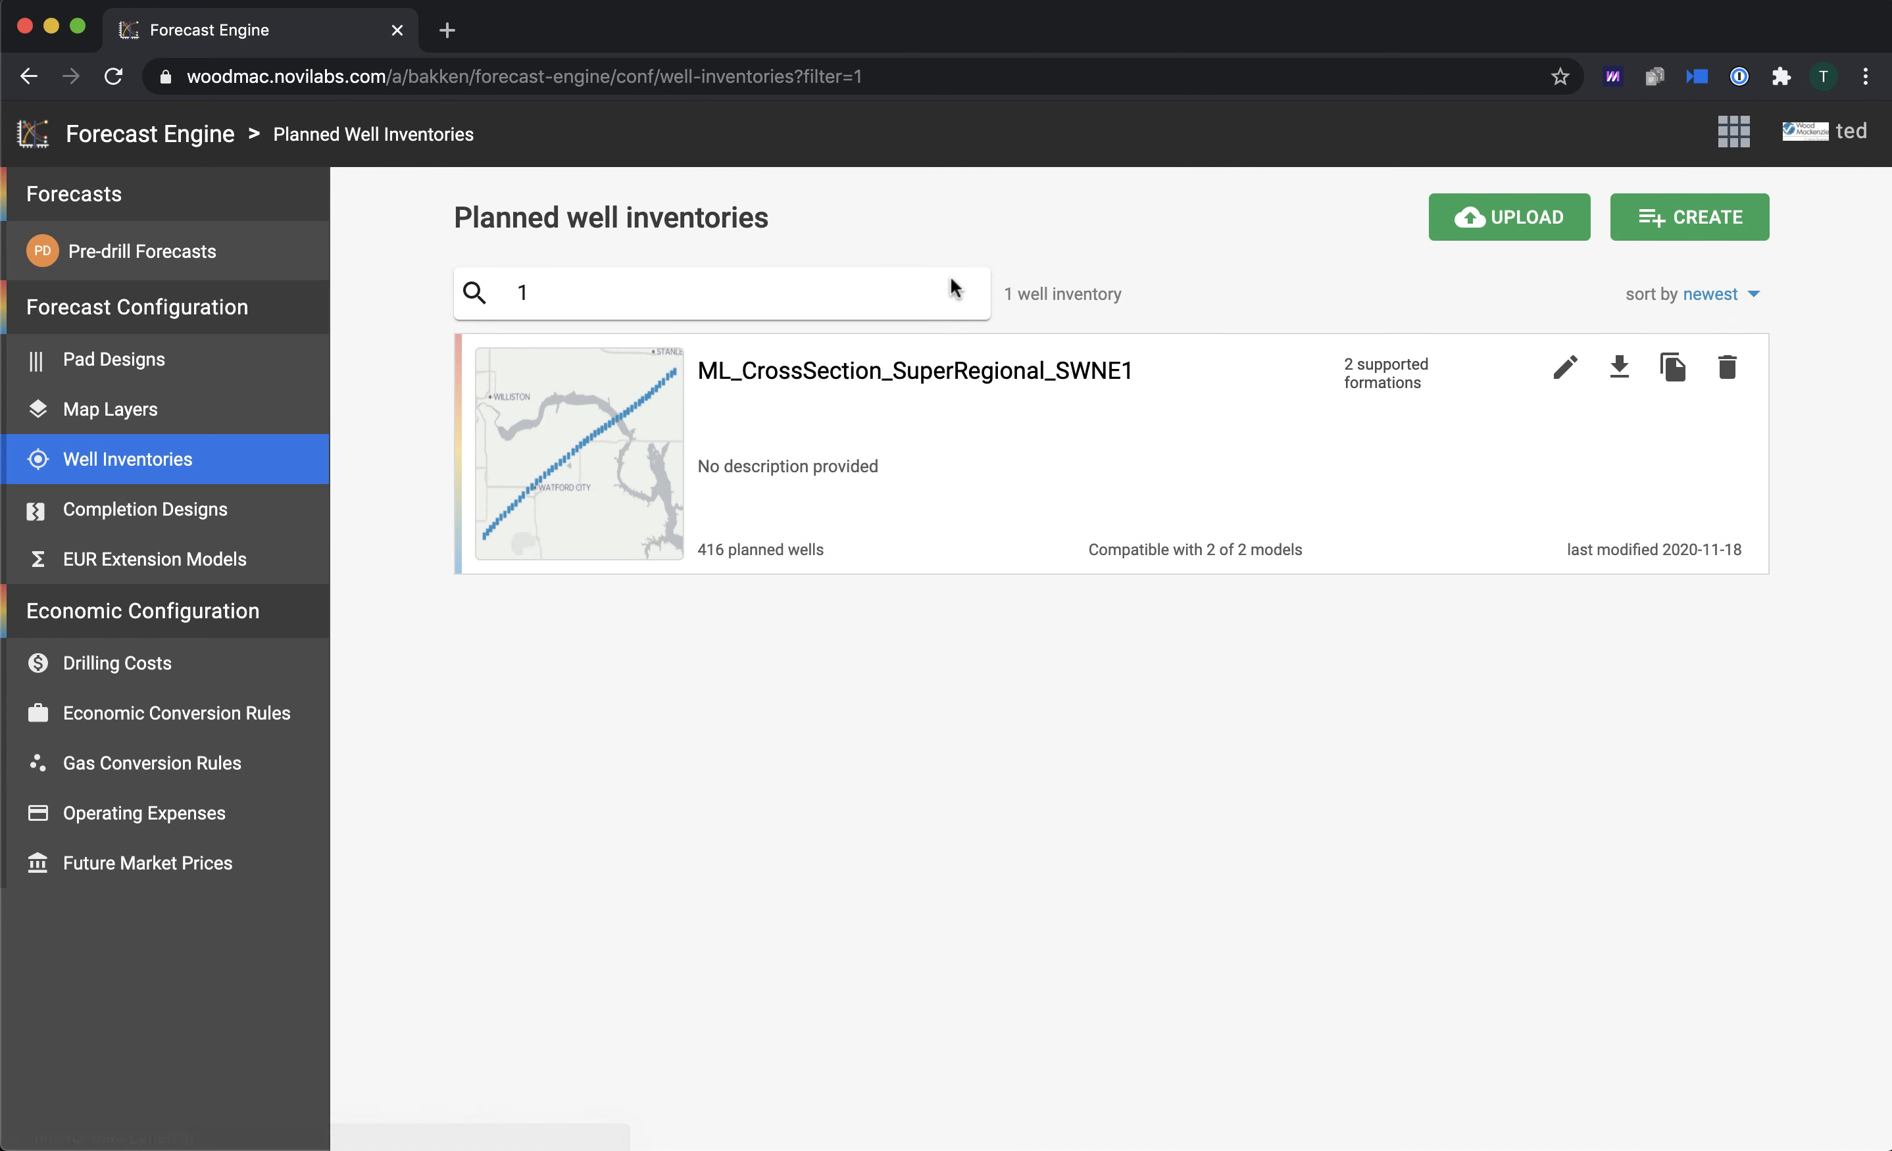
click(1545, 369)
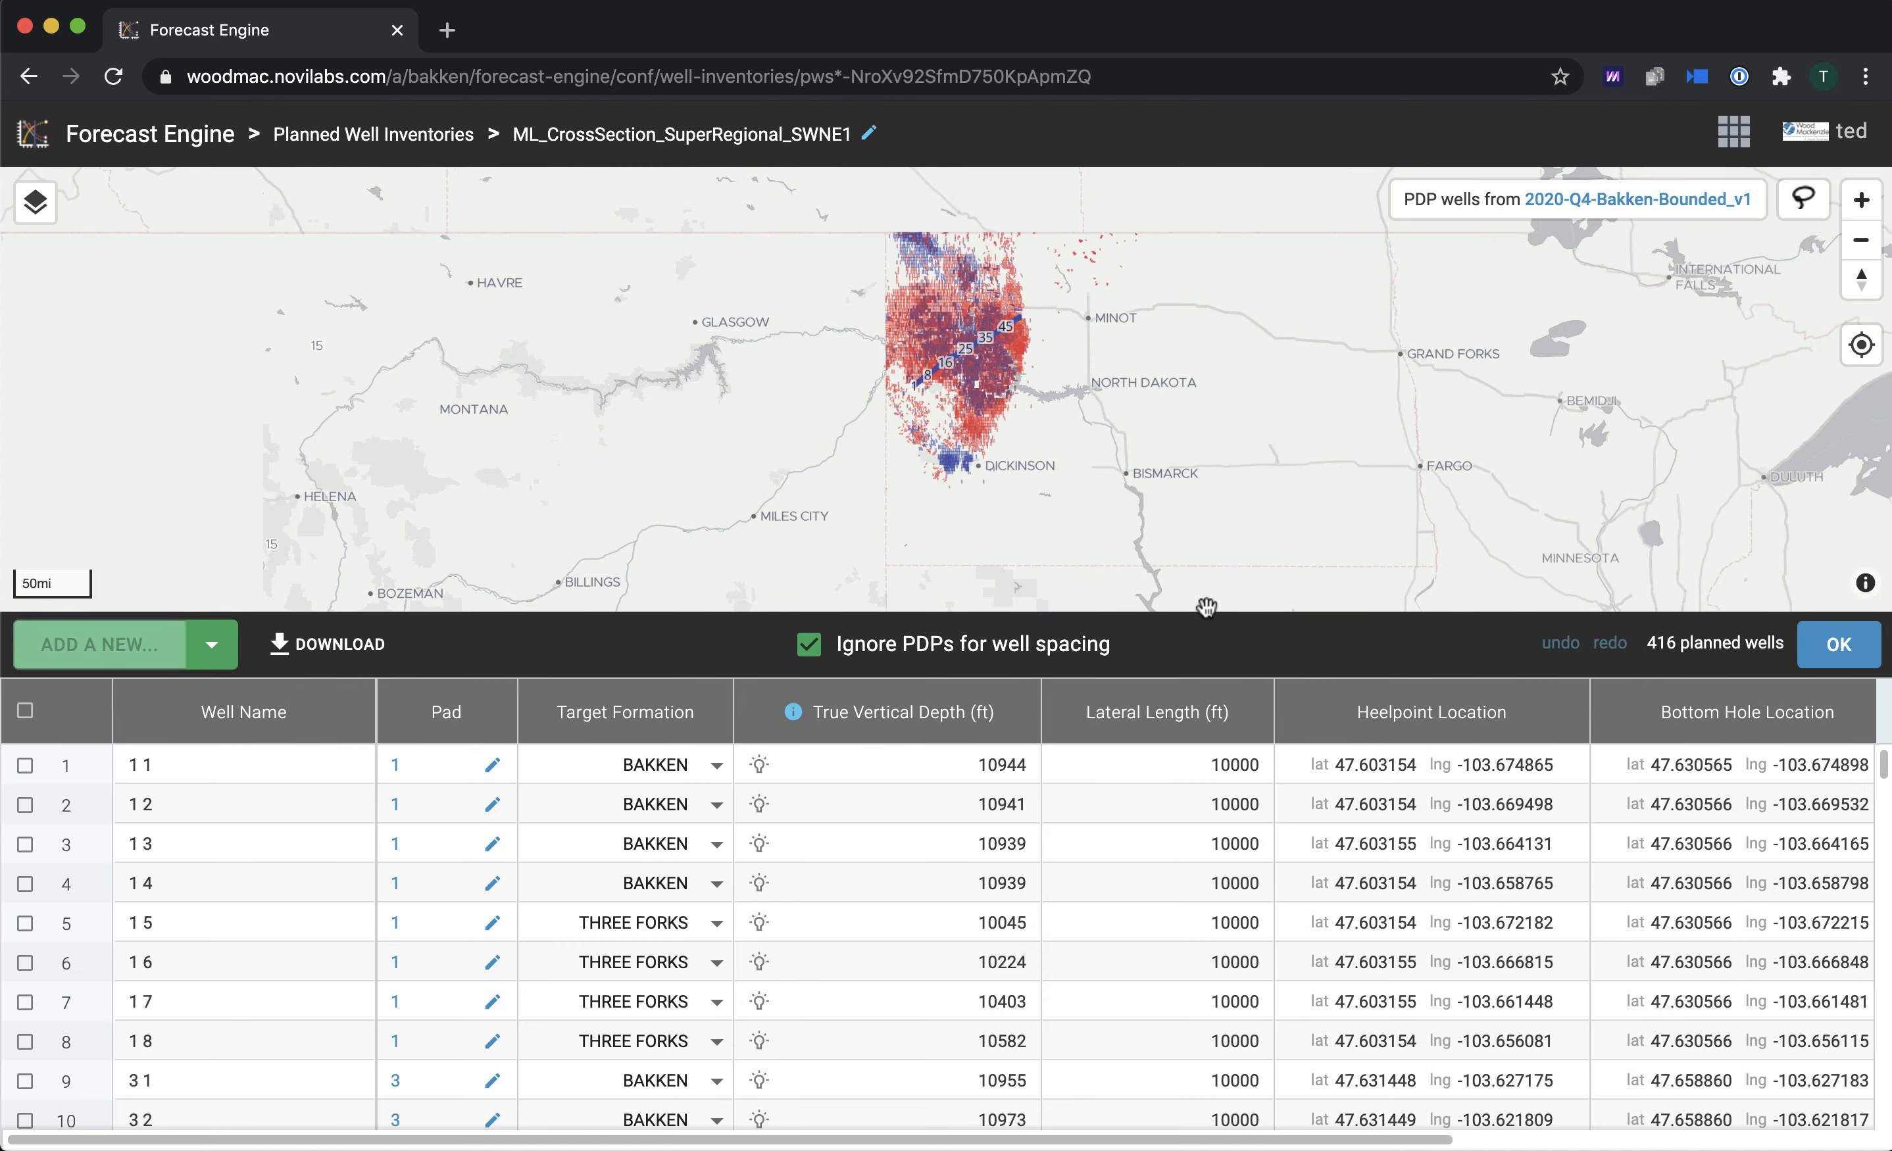
Step: Examine the pad line across the basin on the ML_CrossSection_SuperRegional_SWNE1 map, then finish editing that inventory
scroll(915, 335, up, 5)
scroll(915, 335, up, 3)
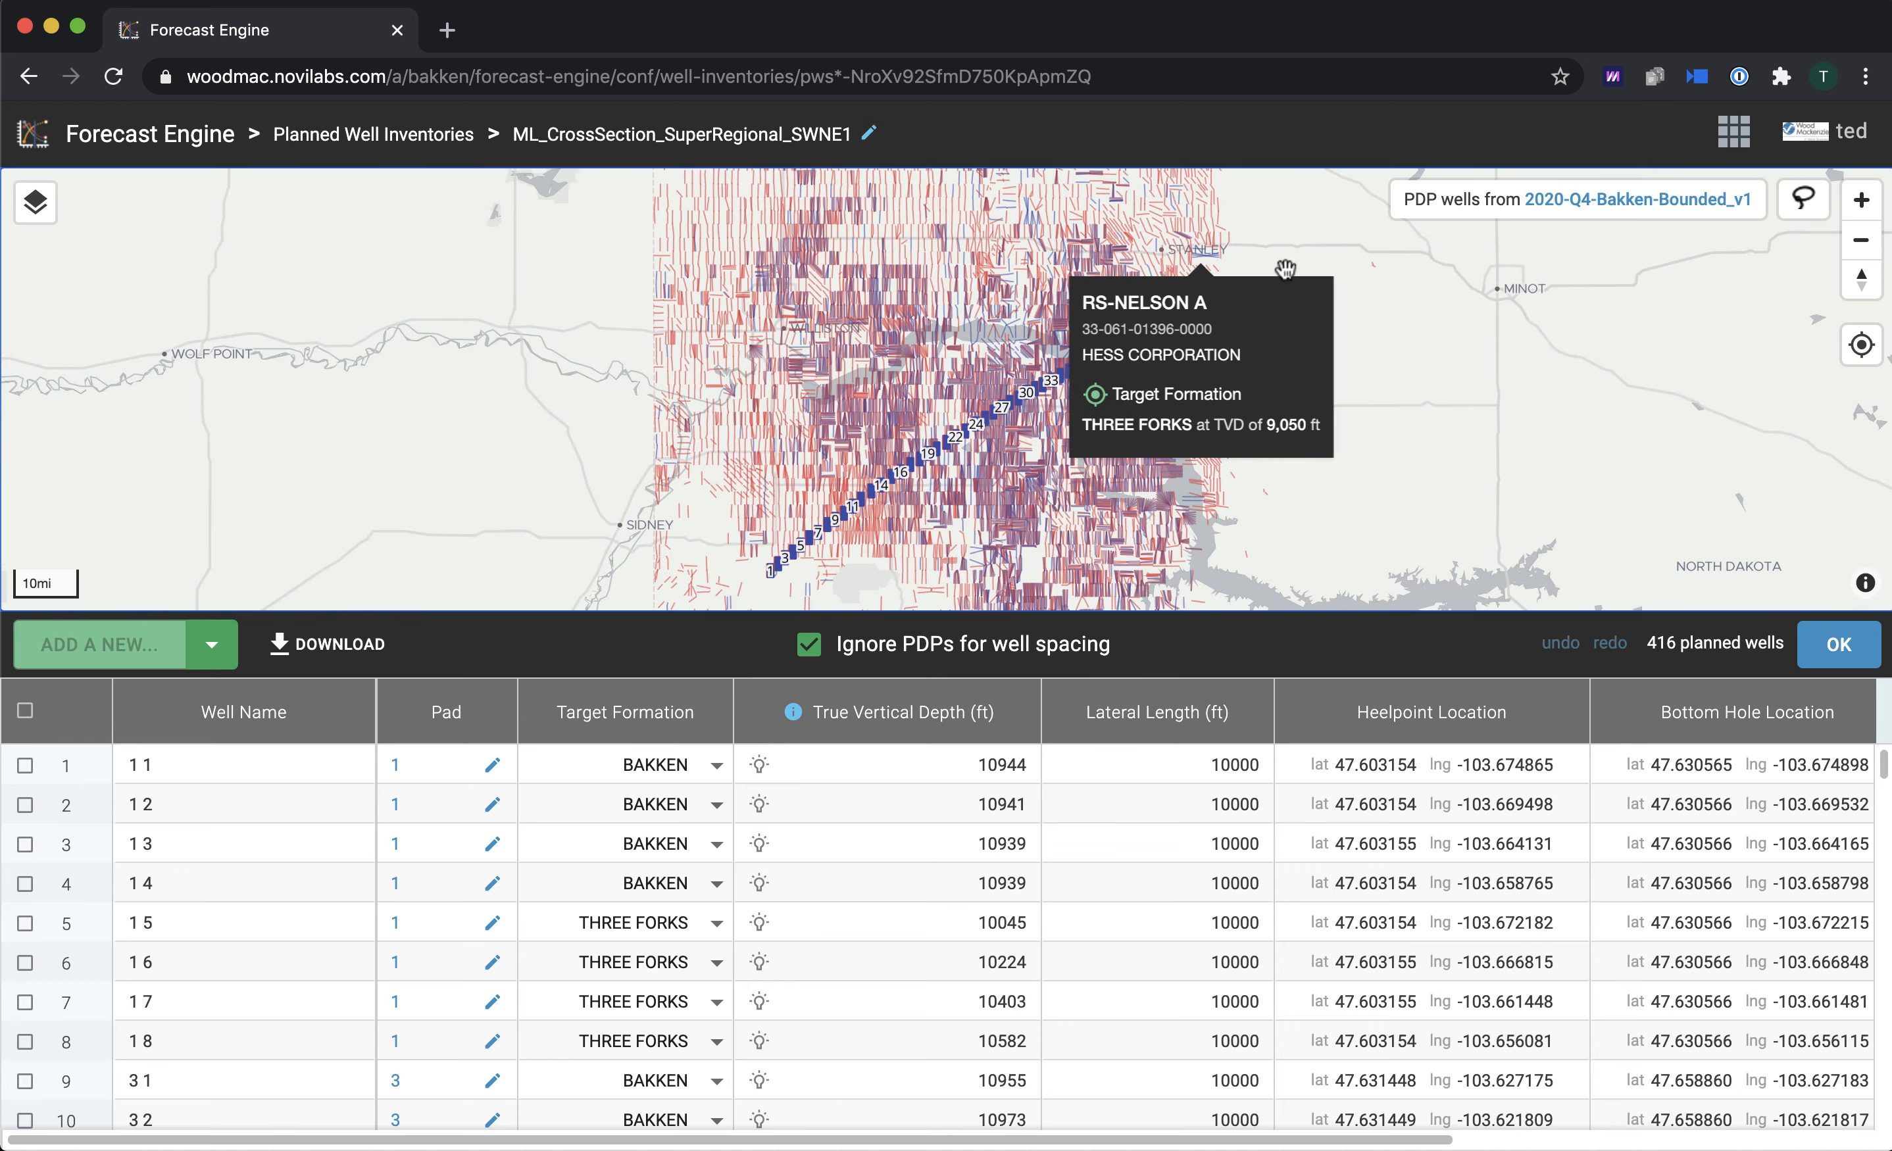
scroll(1301, 260, up, 5)
scroll(1160, 377, down, 5)
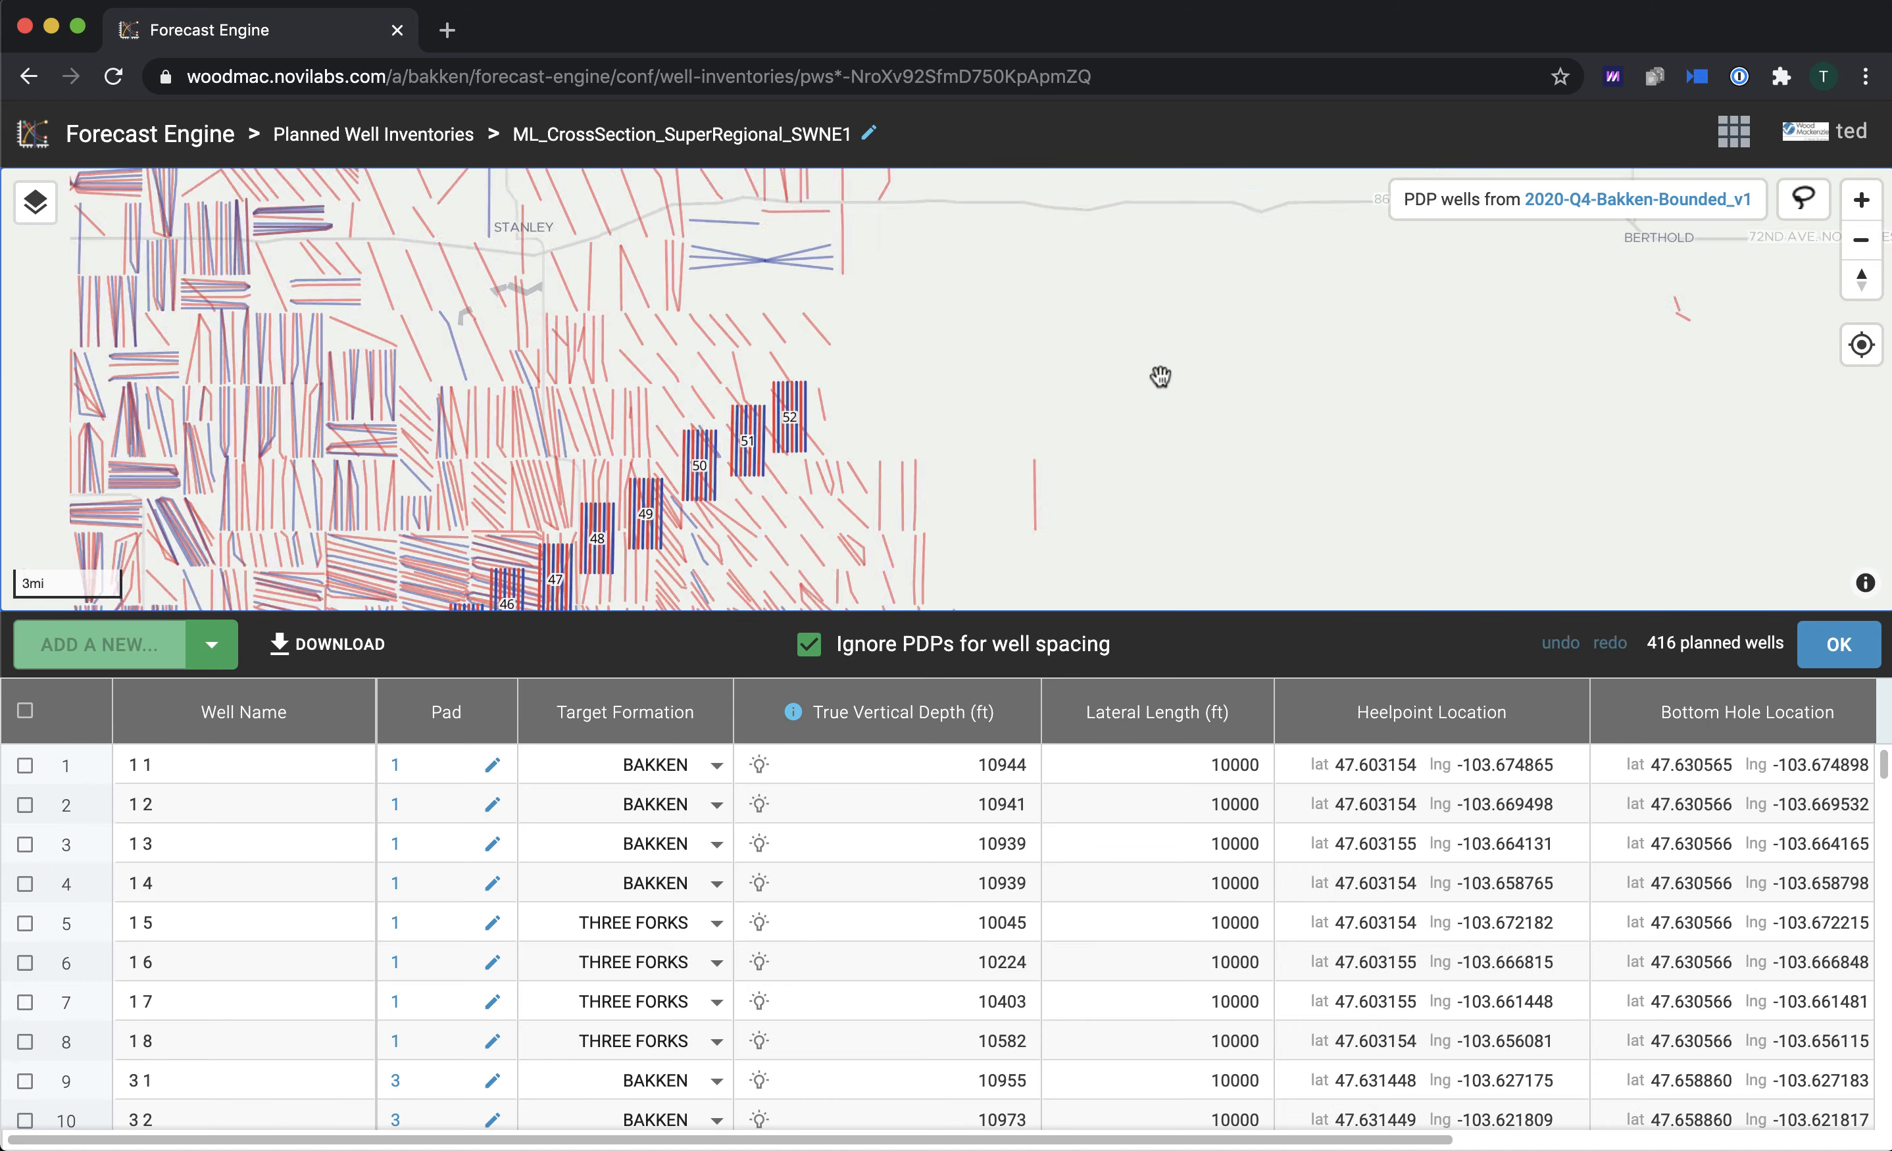
scroll(1358, 316, down, 3)
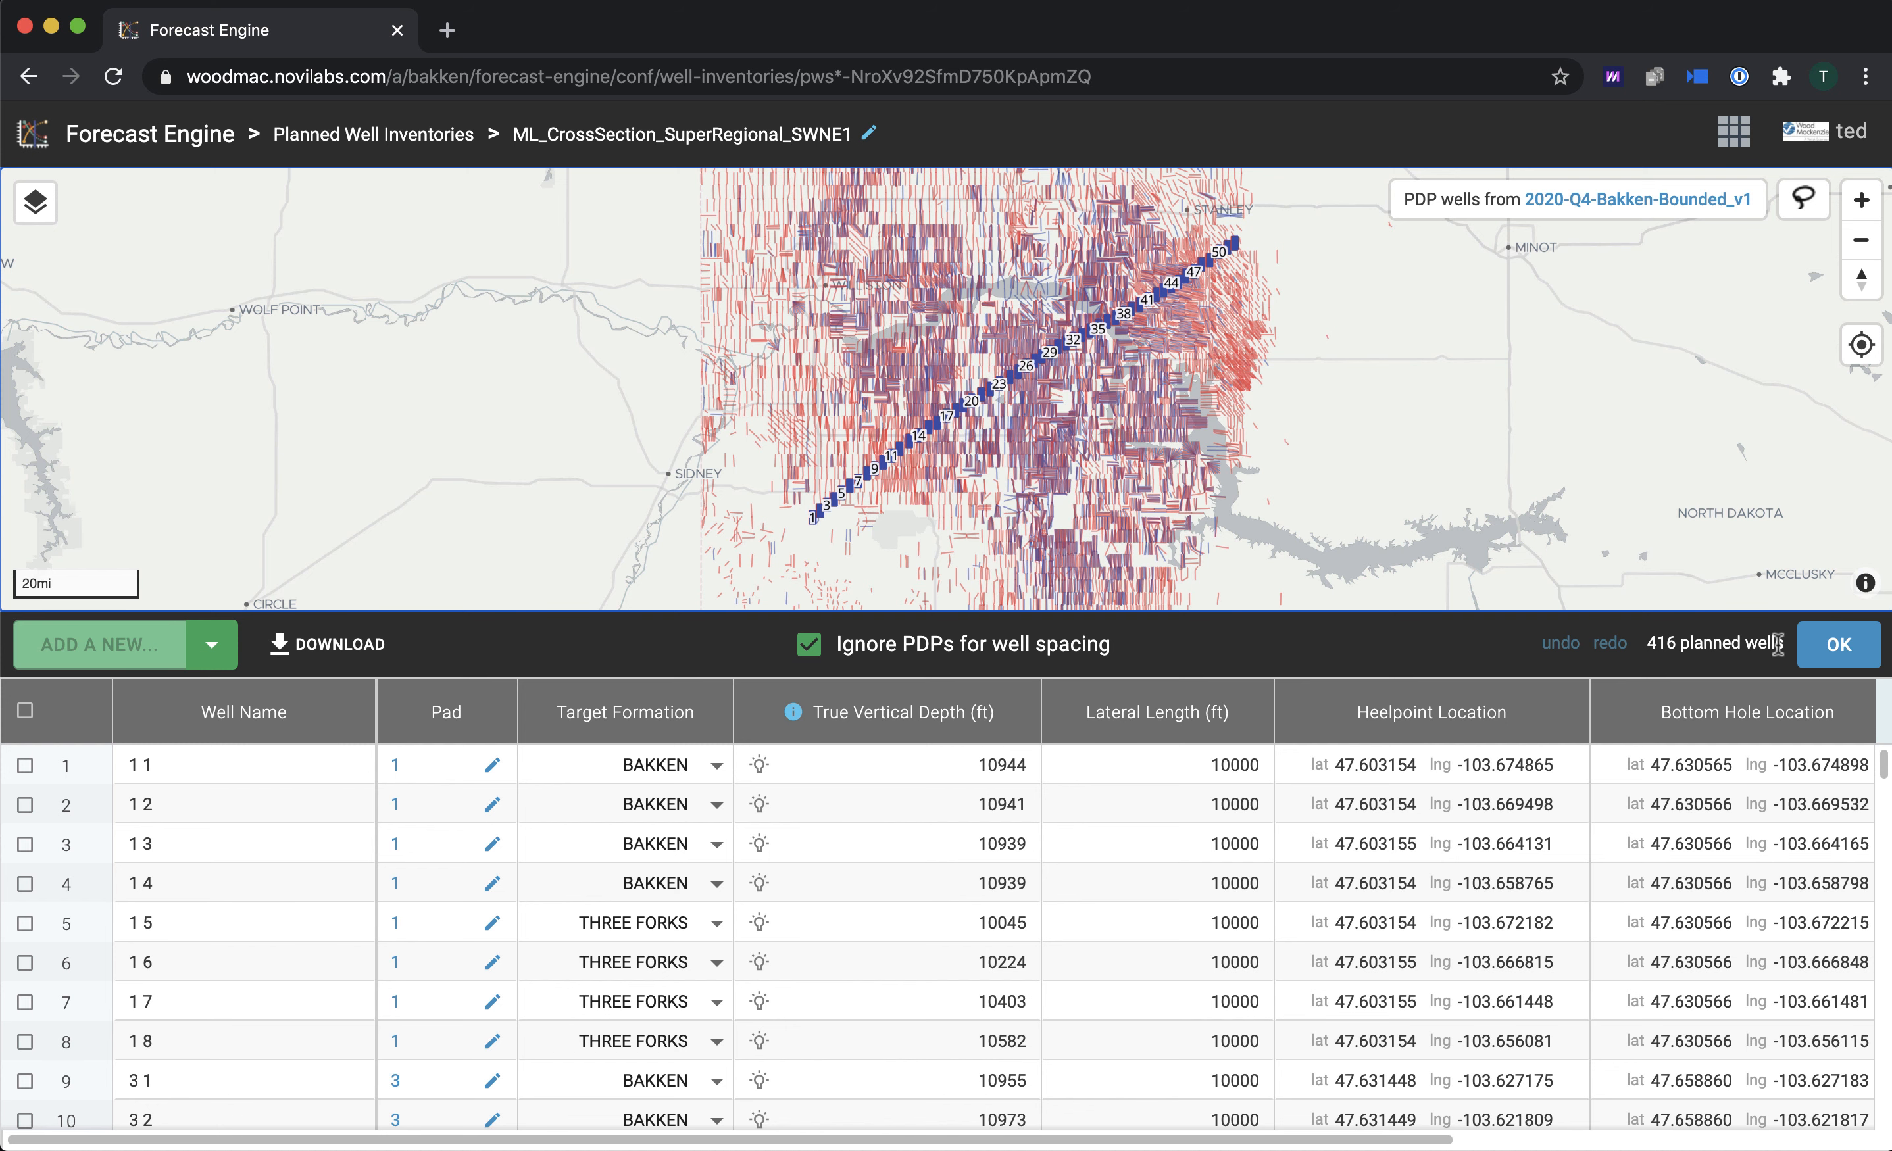
click(1810, 658)
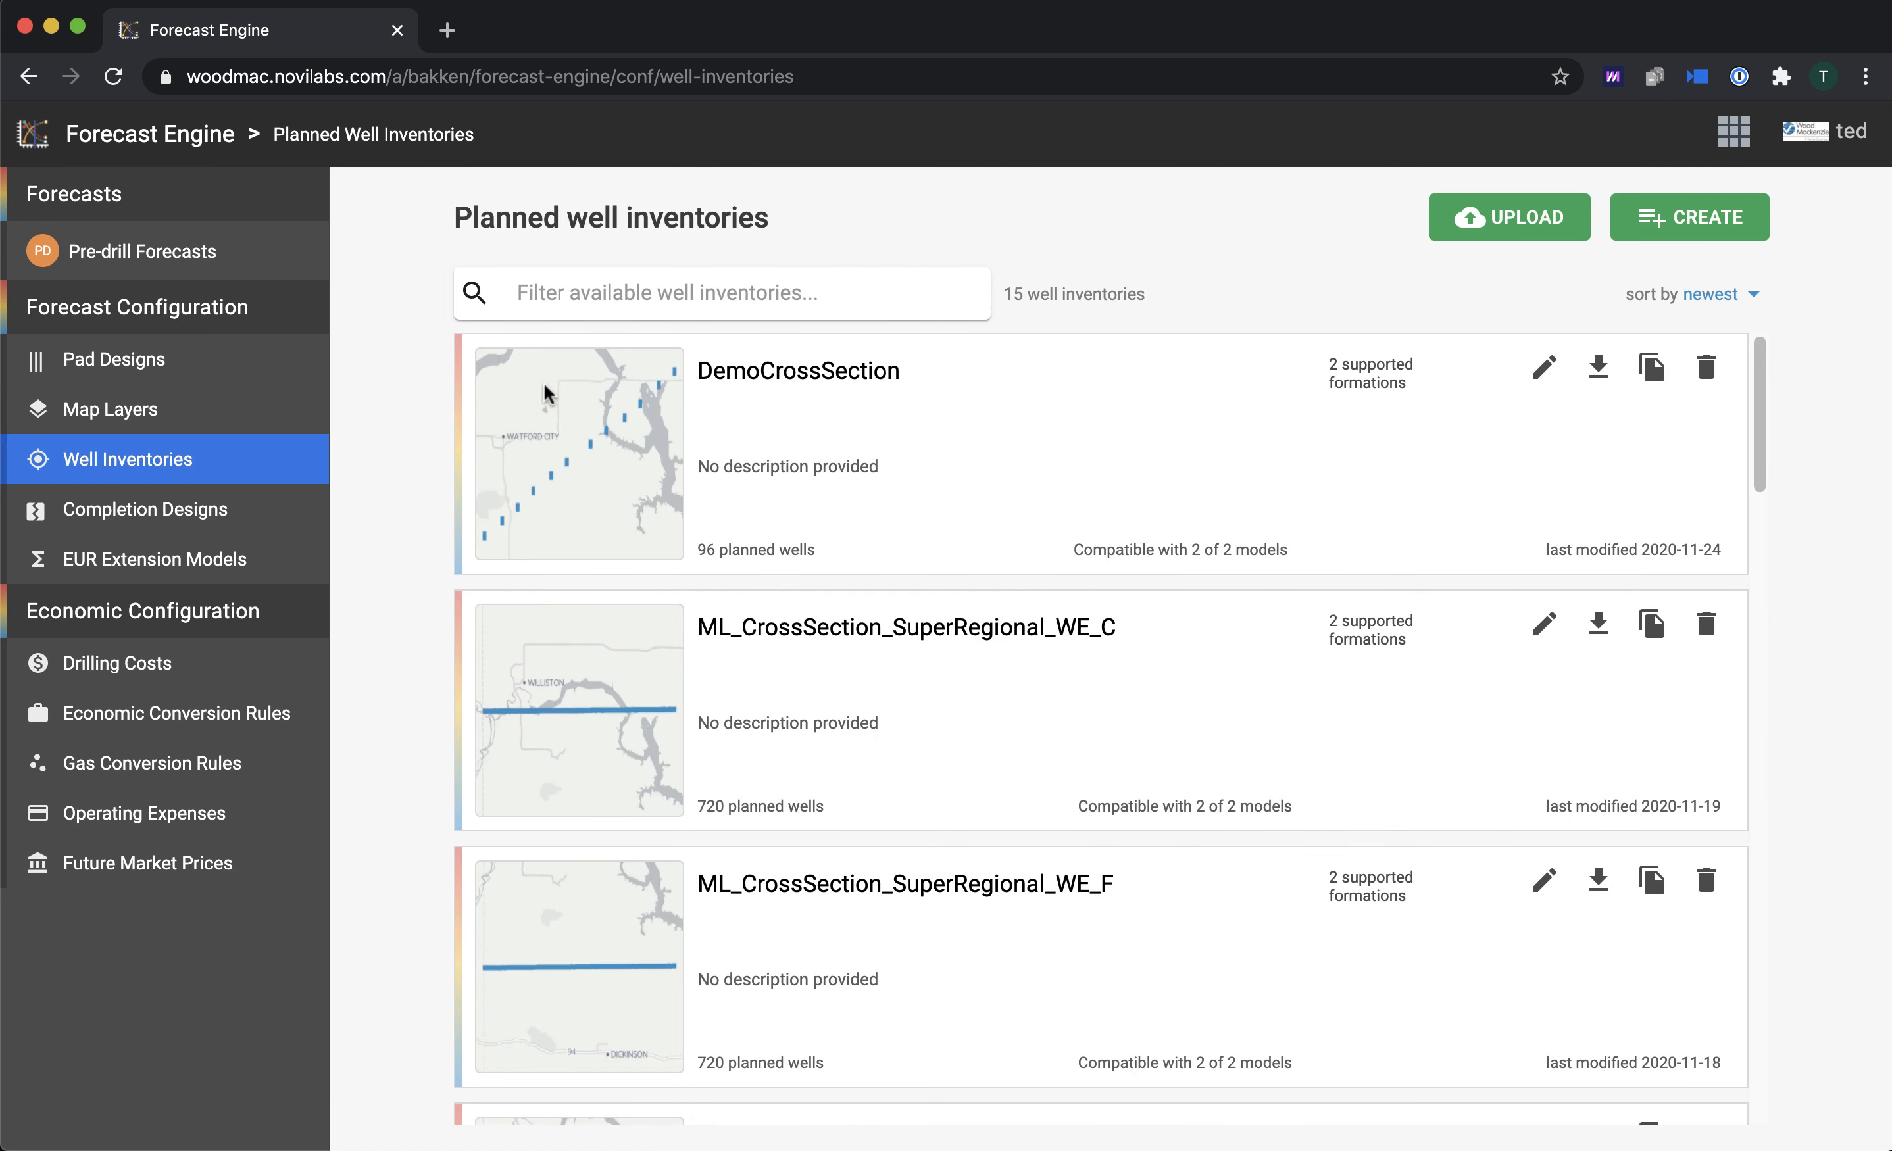
Step: View the Williston_DipPro_SWNE_1_Full_50 pre-drill forecast set and review its model, confidence interval and well inventory configuration
click(154, 254)
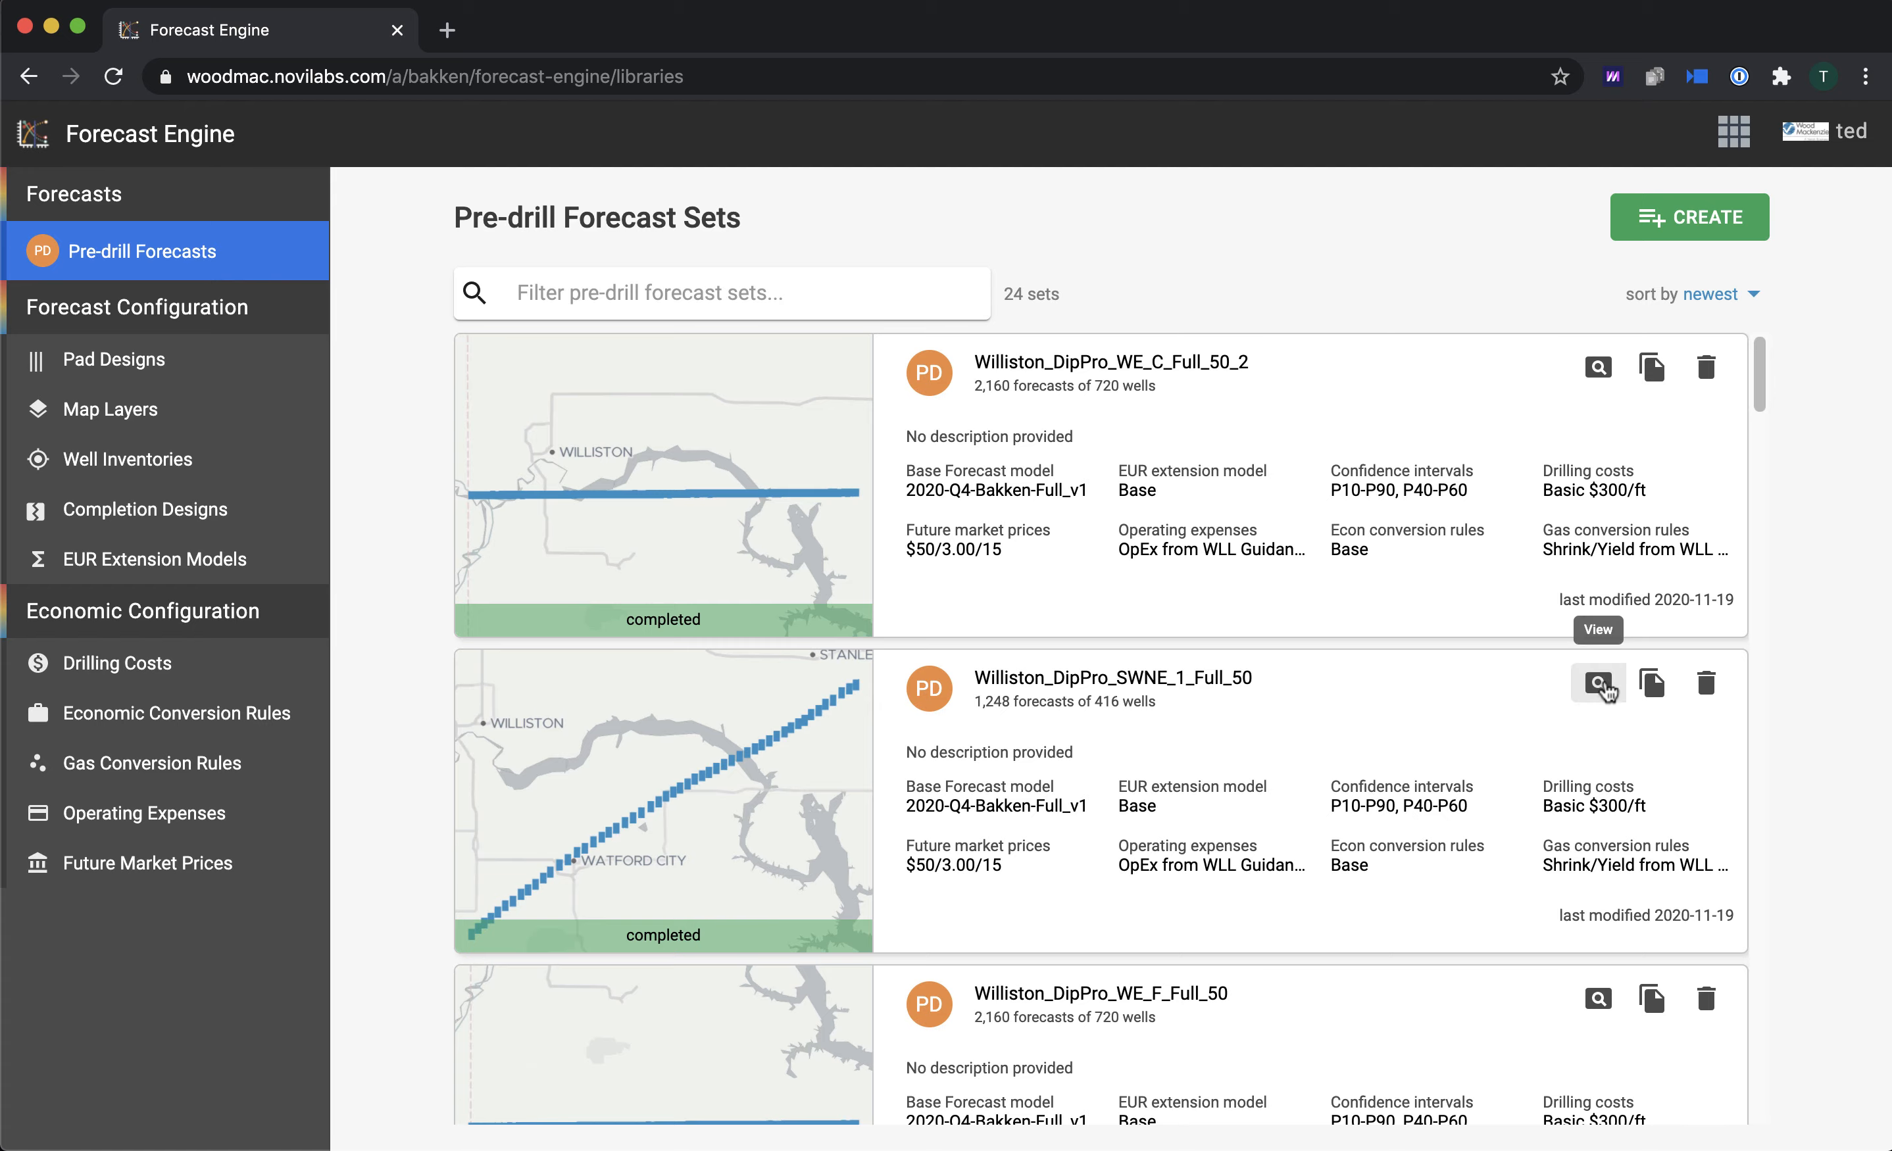
click(1597, 683)
scroll(822, 583, down, 5)
scroll(821, 582, down, 4)
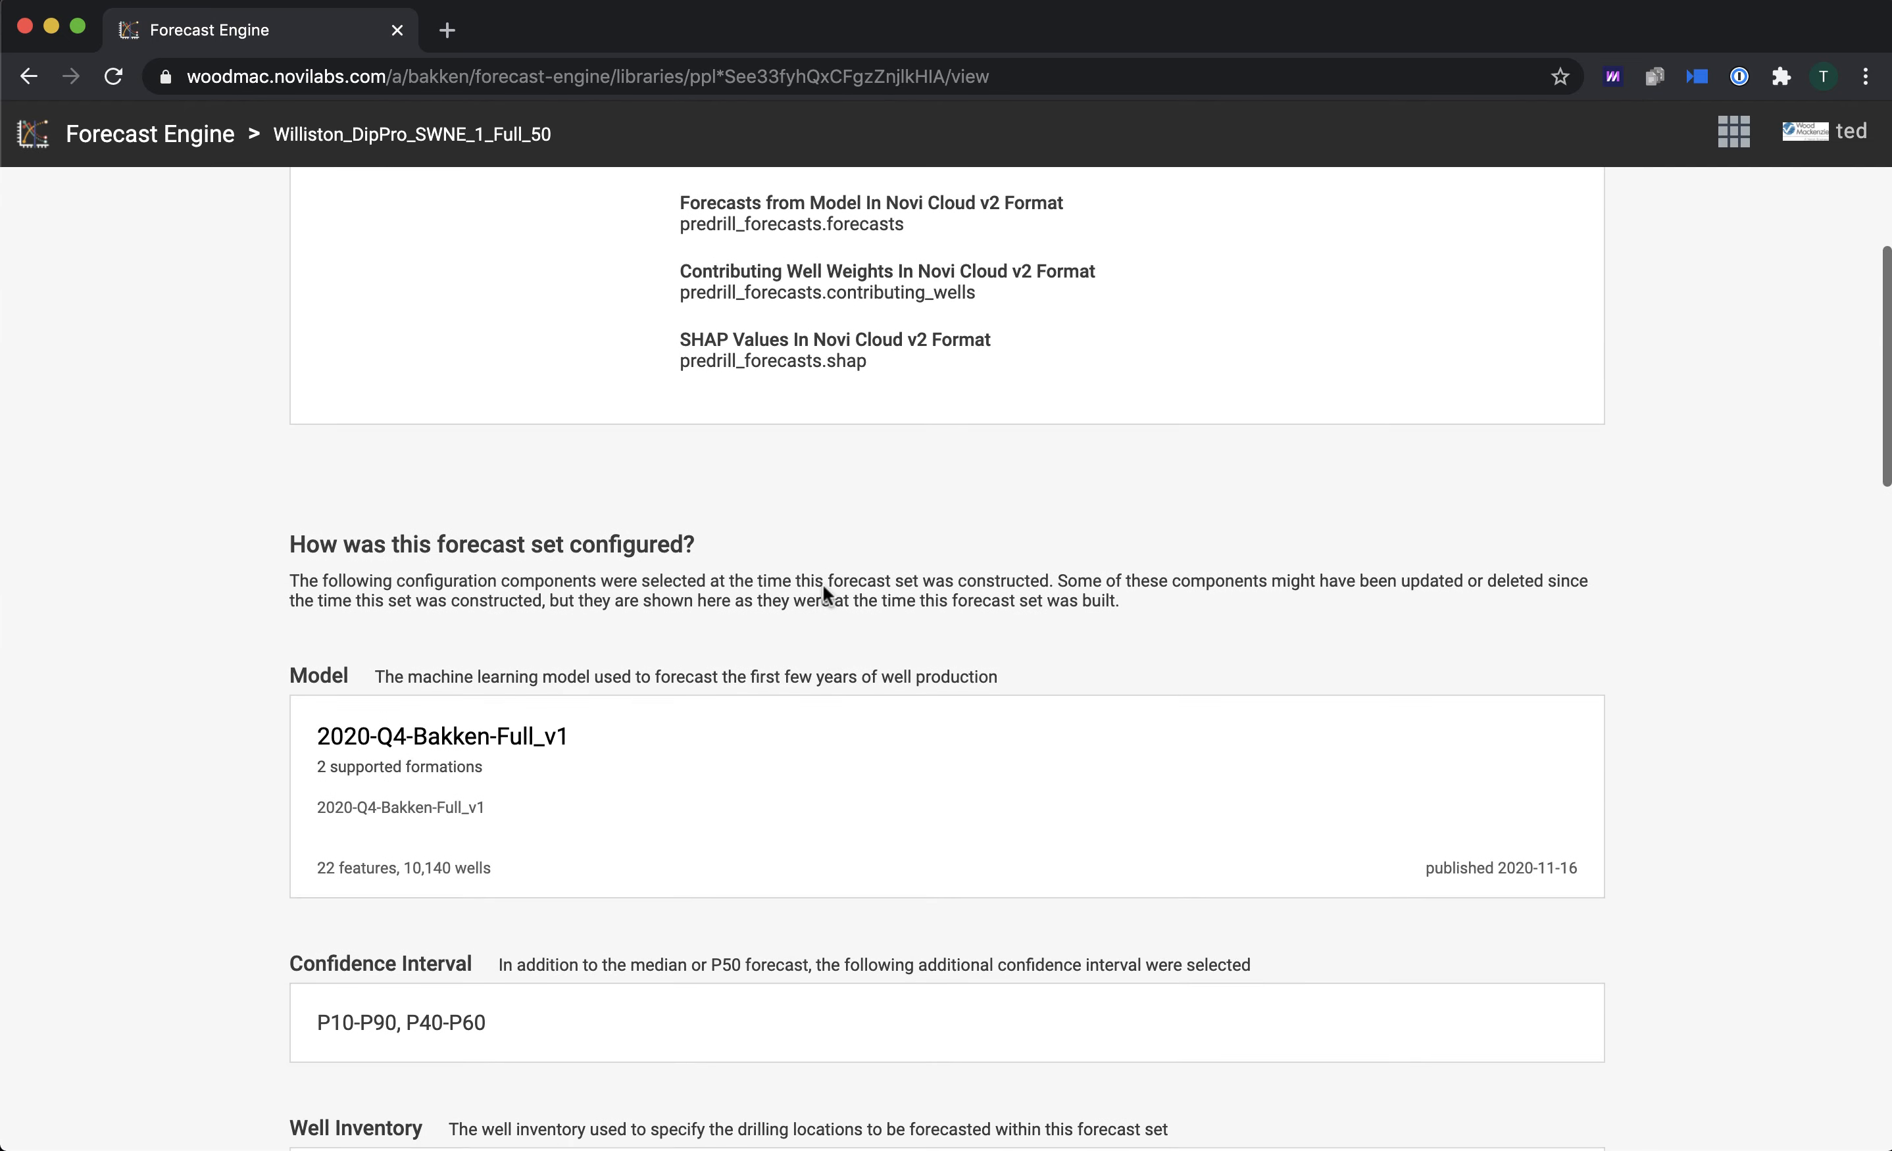
scroll(524, 786, down, 7)
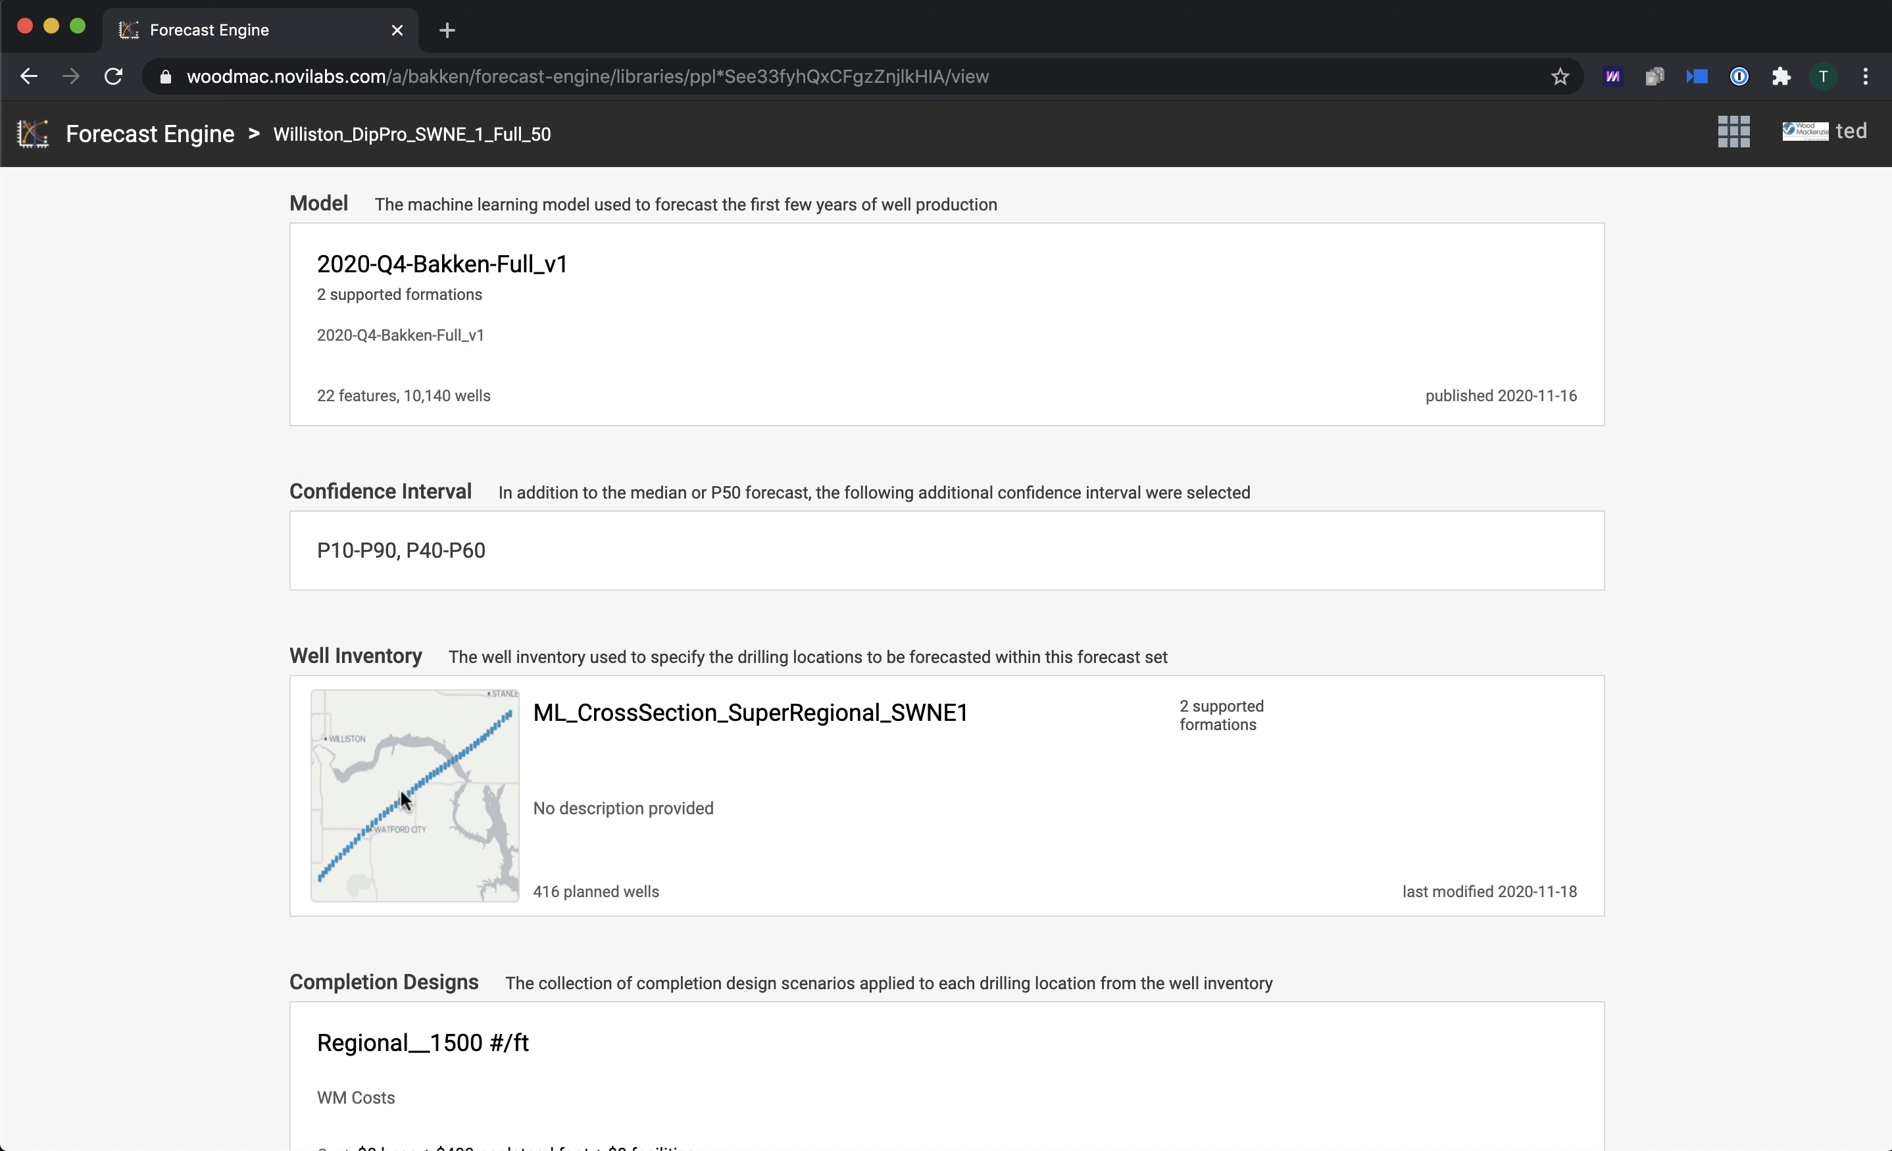
scroll(400, 792, up, 14)
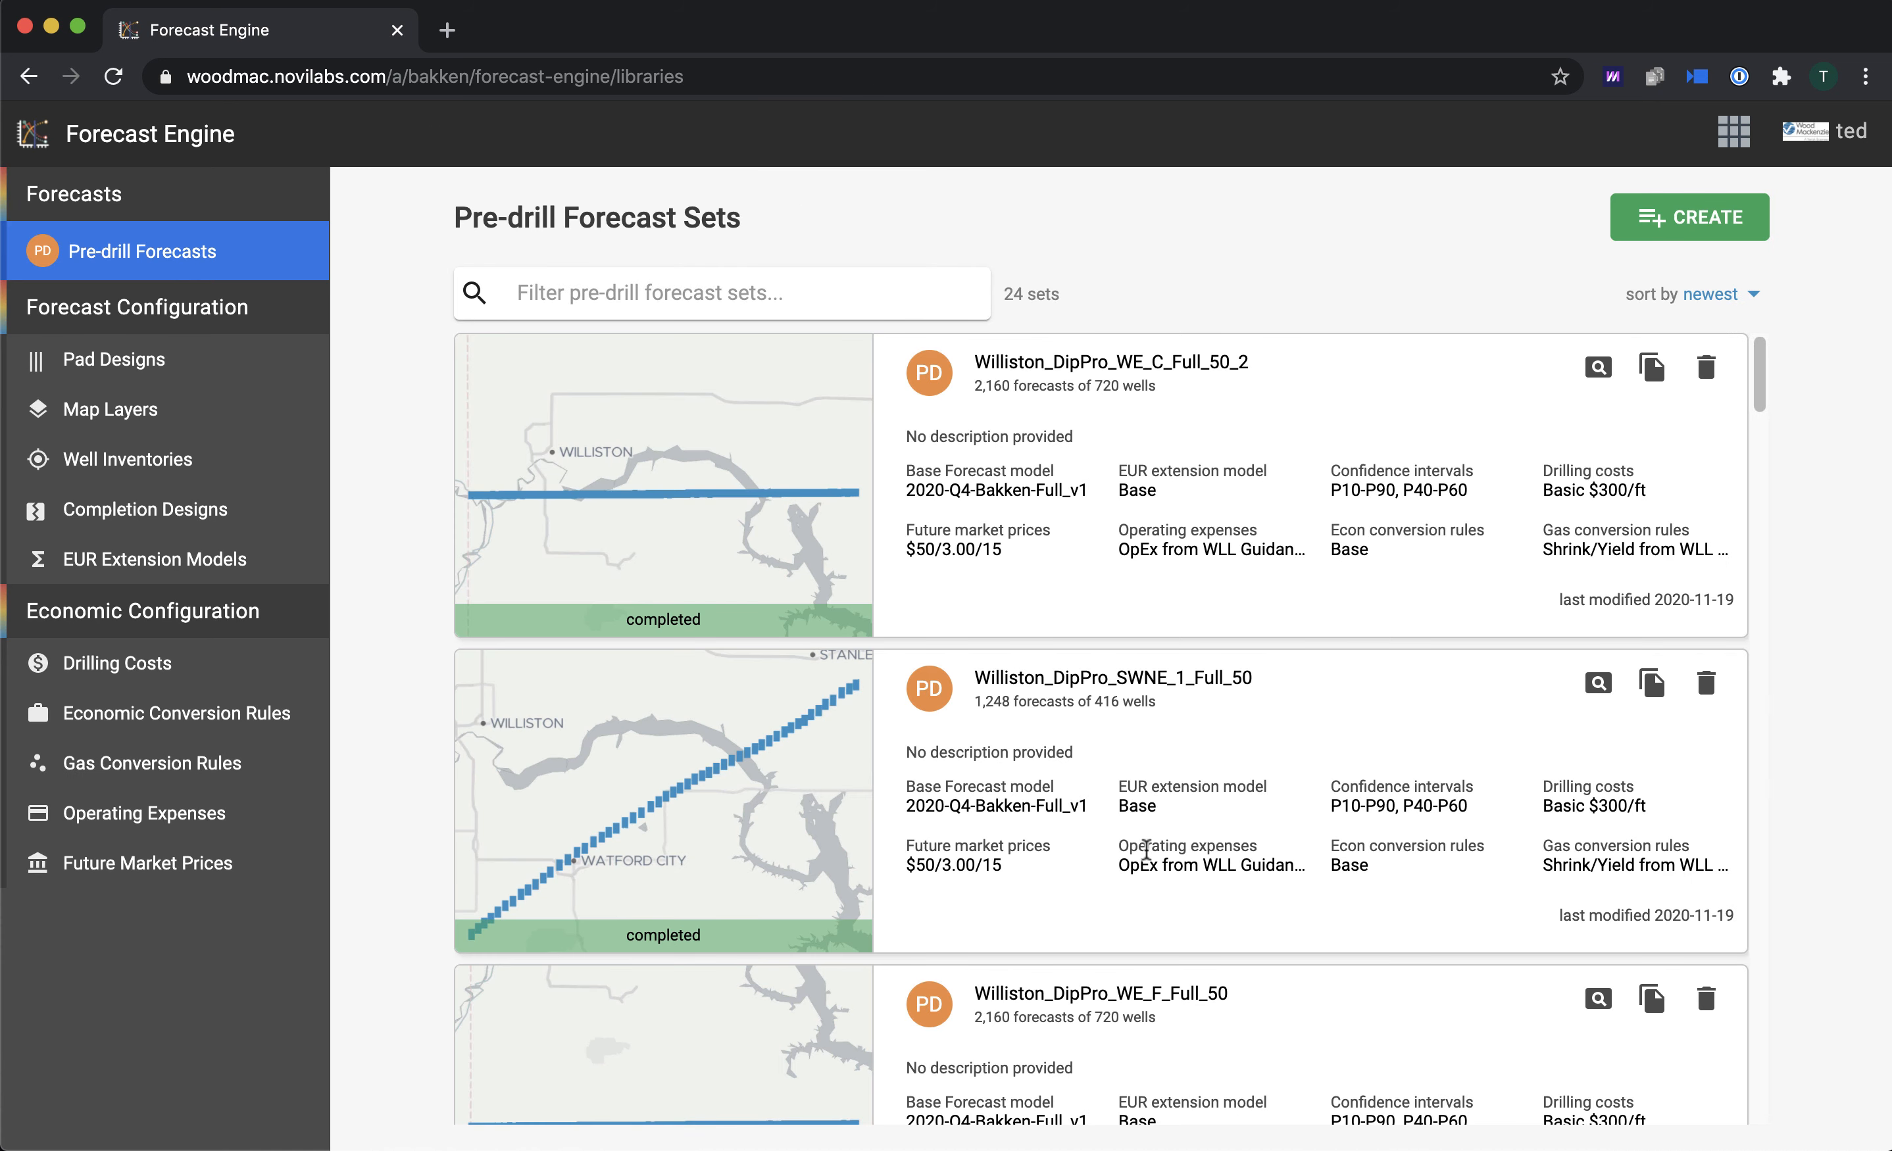